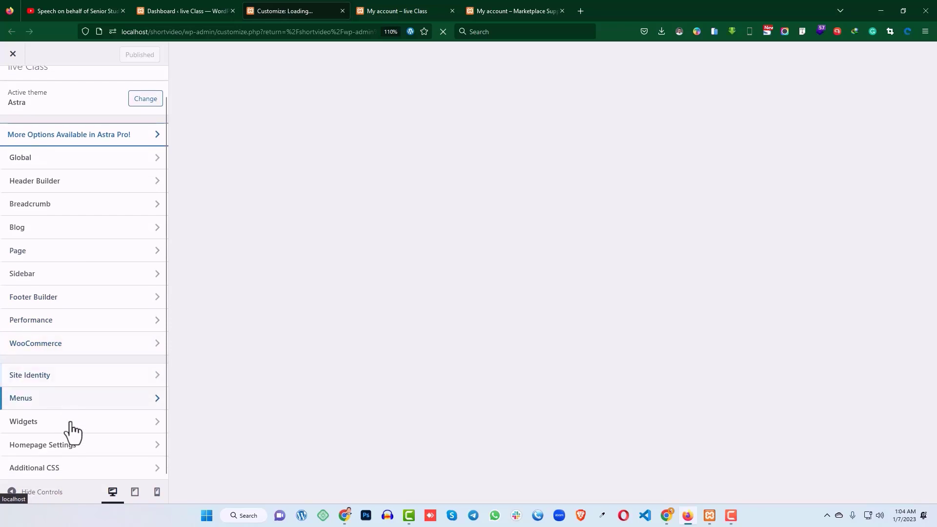
# Add an Additional CSS rule setting .woocommerce-MyAccount-navigation to display: none.
pyautogui.click(51, 469)
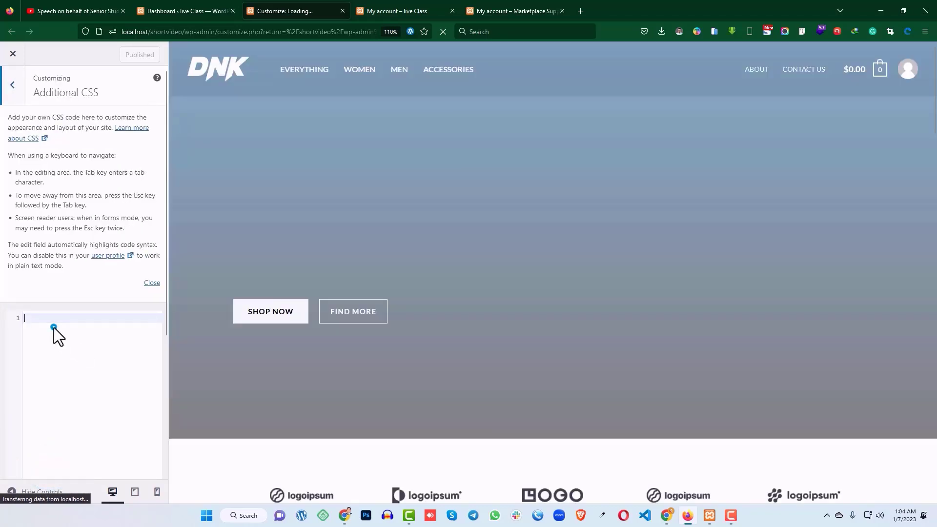
pyautogui.click(54, 325)
pyautogui.write('.woocommerce-MyAccount-navigation {   display: none; }')
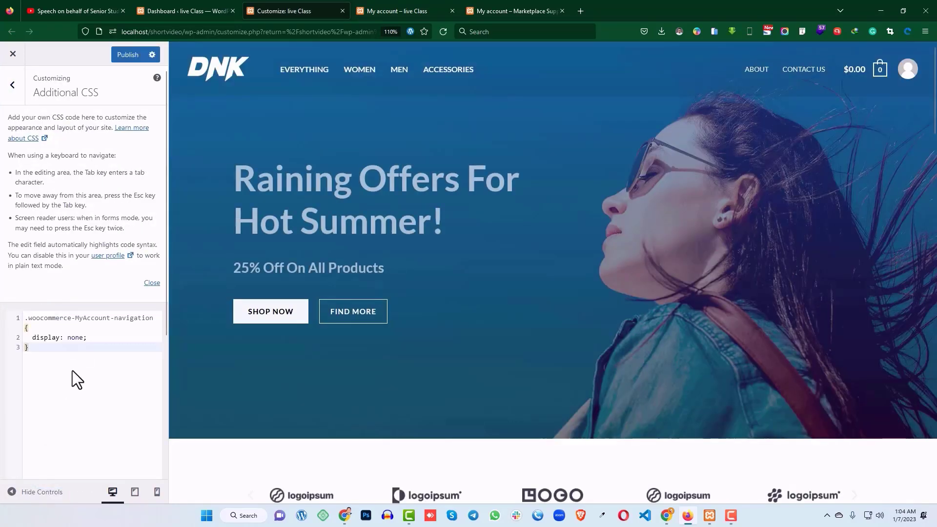
# Inspect the dashboard text on the live My account page and select its parent div with class woocommerce-MyAccount-content.
pyautogui.click(398, 11)
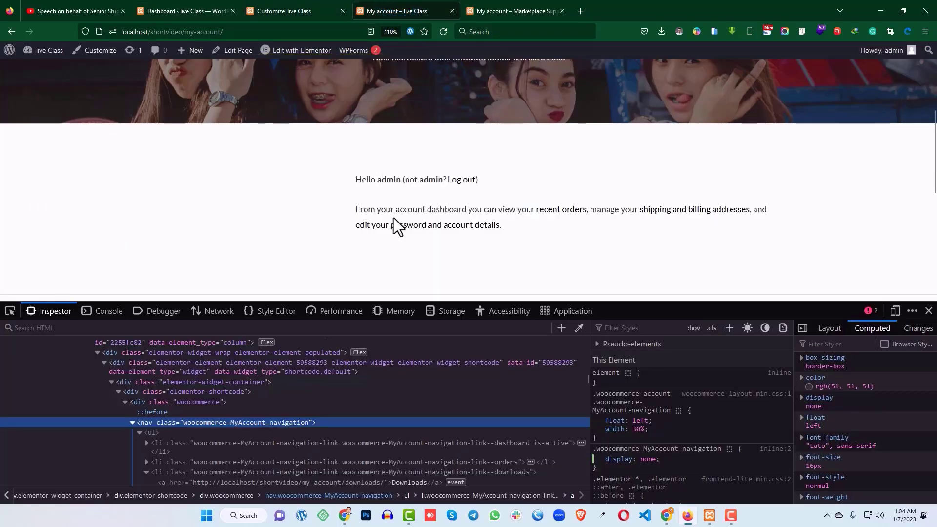
pyautogui.rightClick(367, 212)
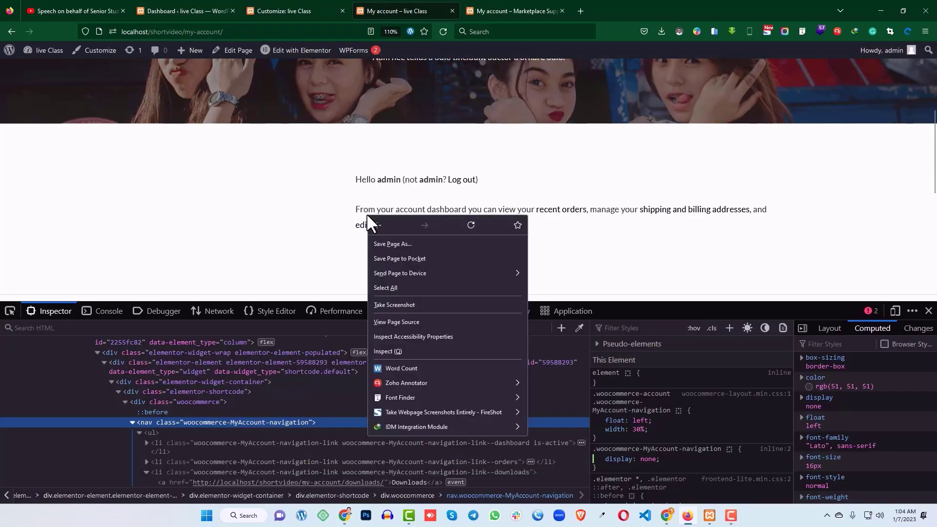
pyautogui.click(417, 349)
pyautogui.scroll(1, 236, 397)
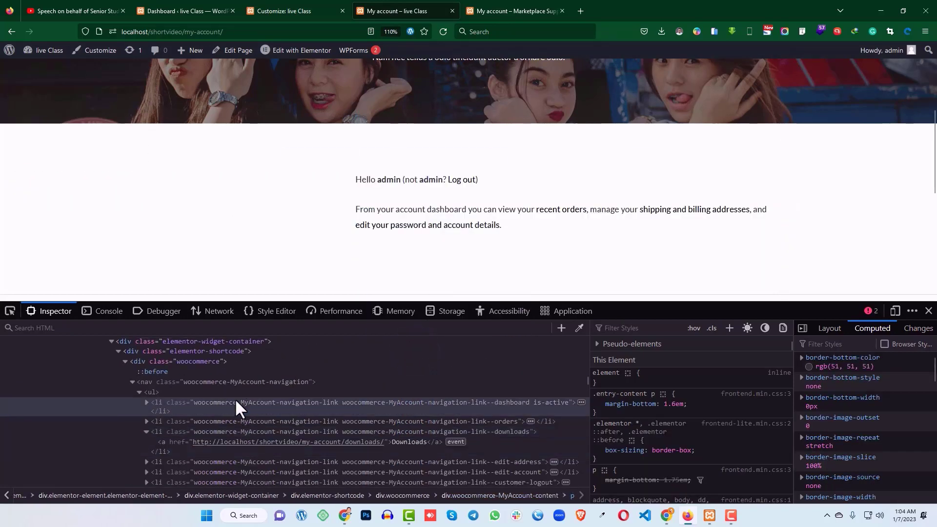
pyautogui.scroll(-3, 248, 409)
pyautogui.scroll(3, 240, 338)
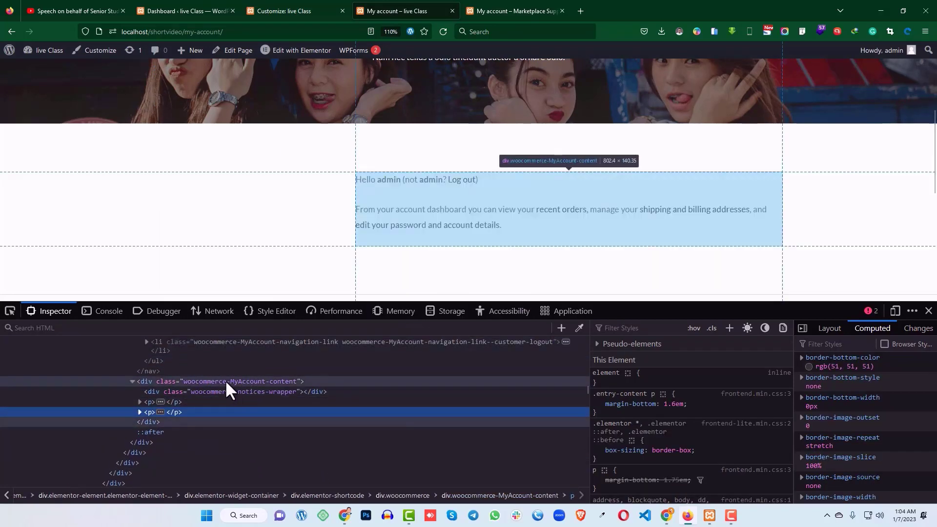
pyautogui.click(233, 381)
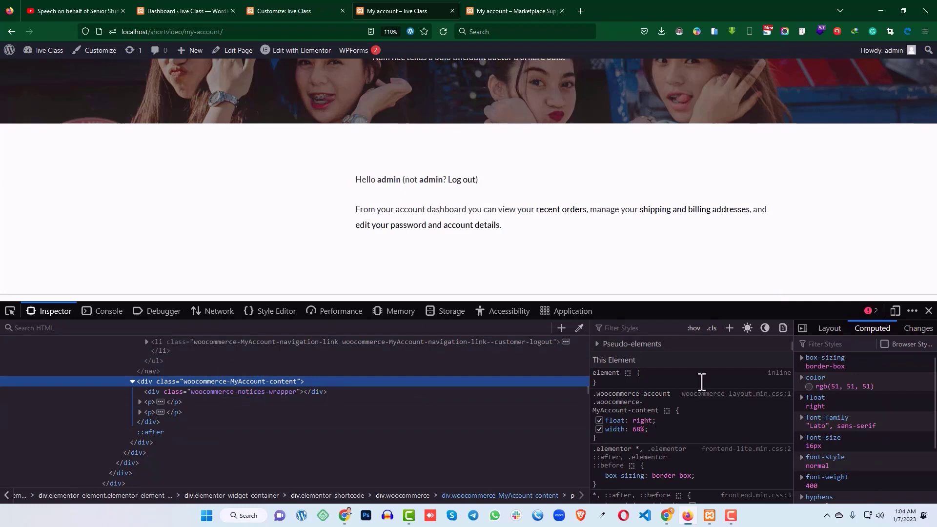
# Add a new inspector rule for .woocommerce-MyAccount-content with width: 100% !important.
pyautogui.click(730, 328)
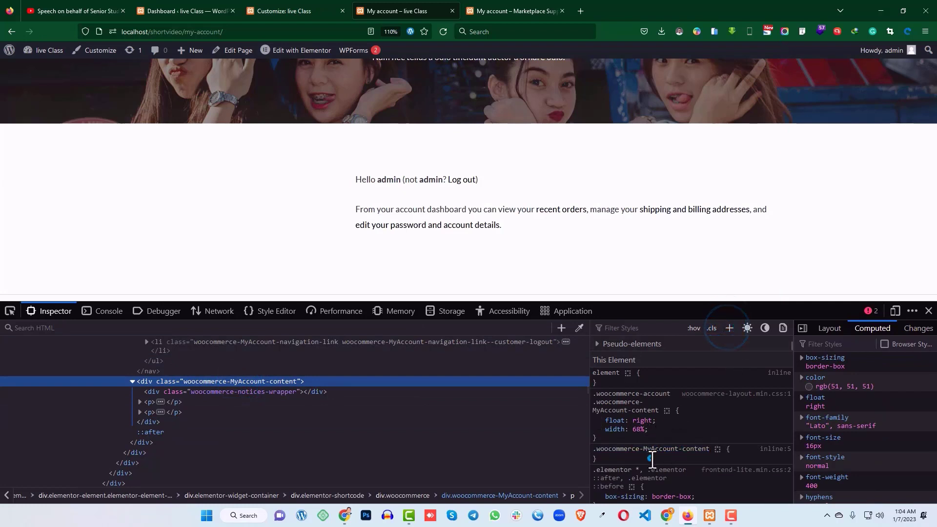
pyautogui.write('width')
pyautogui.press('Tab')
pyautogui.write('q')
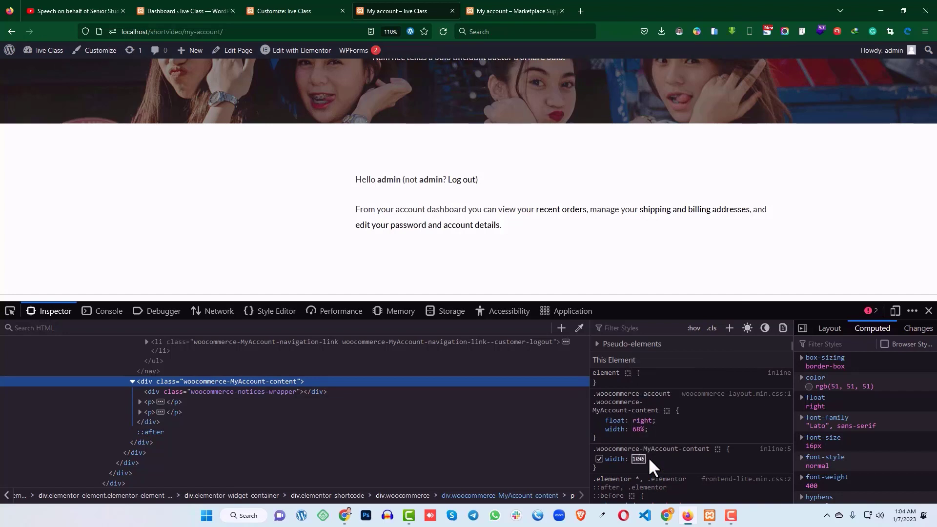
pyautogui.write('00% !important')
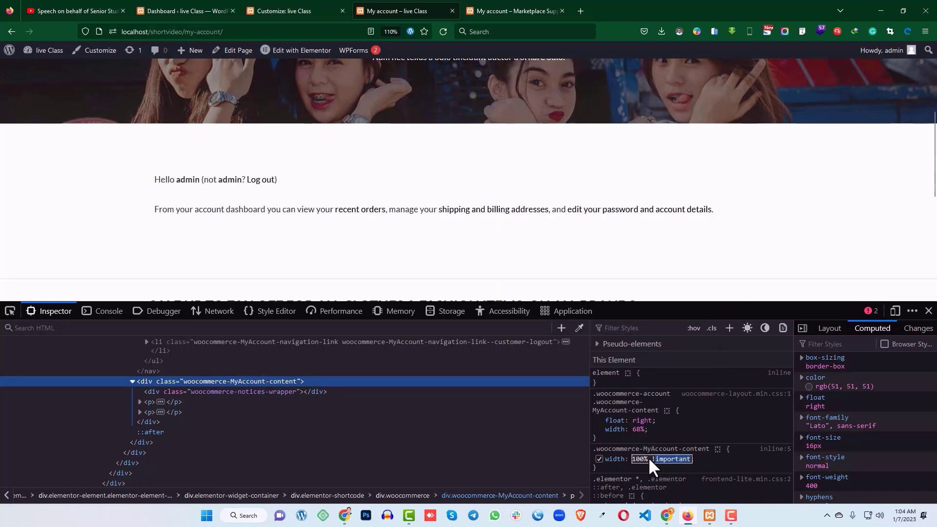
pyautogui.click(737, 459)
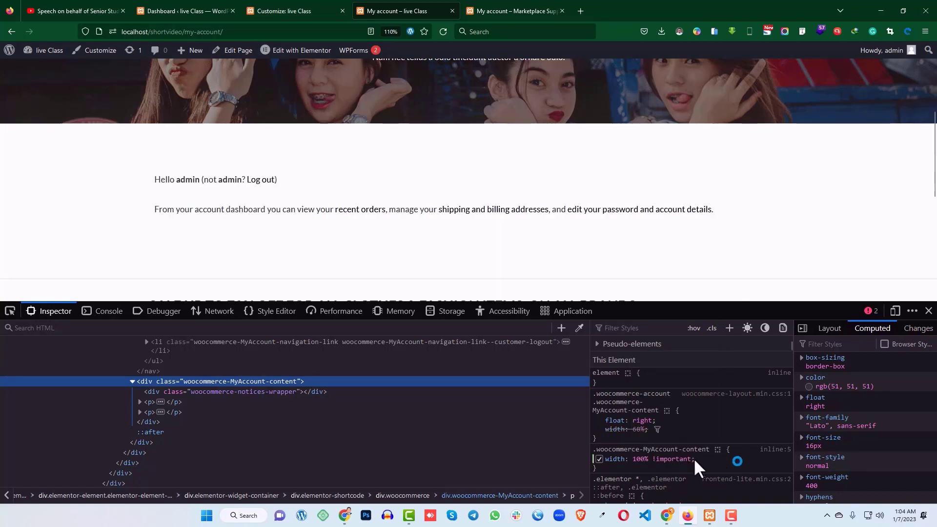
# Copy the .woocommerce-MyAccount-content width rule into the Customizer's Additional CSS below the navigation rule and publish.
pyautogui.rightClick(635, 453)
pyautogui.click(668, 394)
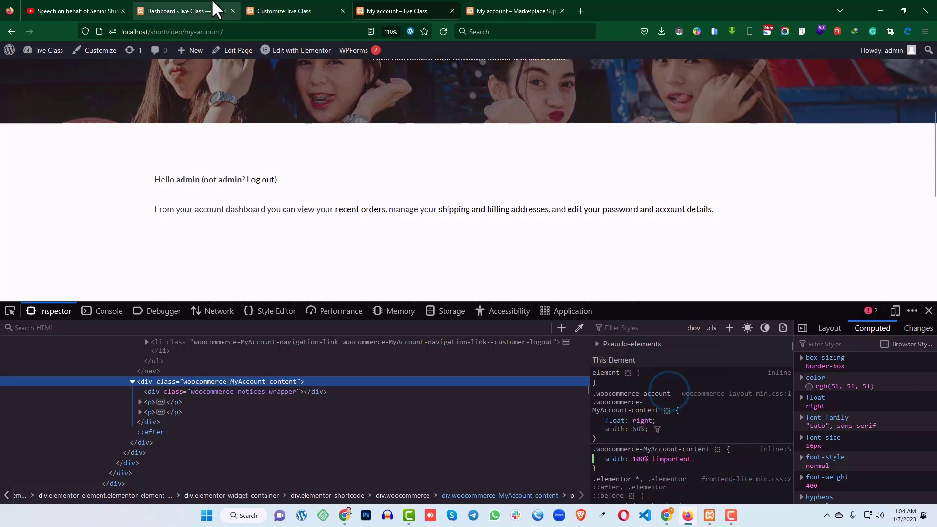
pyautogui.click(300, 5)
pyautogui.click(64, 348)
pyautogui.press('Return')
pyautogui.hotkey('ctrl', 'v')
pyautogui.click(128, 54)
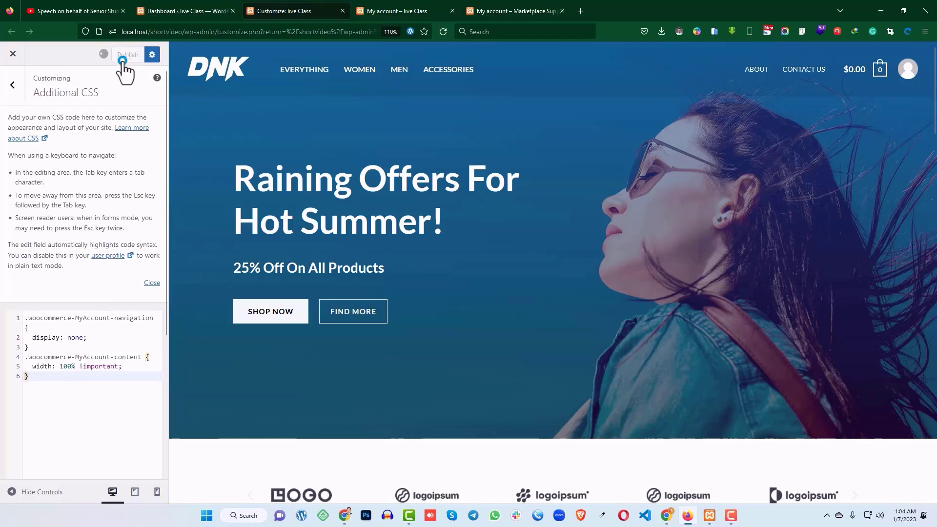
# Close the developer tools on the live My account page and check the page's layout.
pyautogui.click(400, 11)
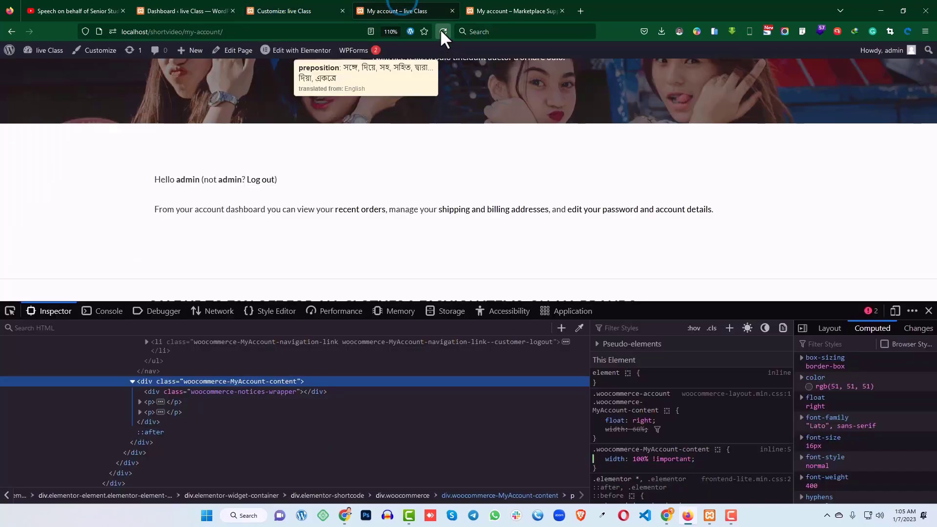
pyautogui.click(929, 311)
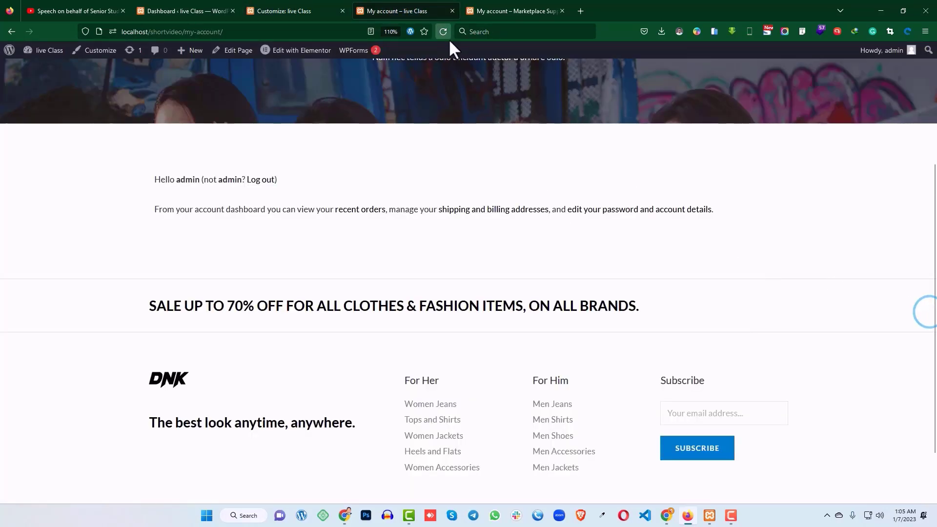
pyautogui.click(462, 210)
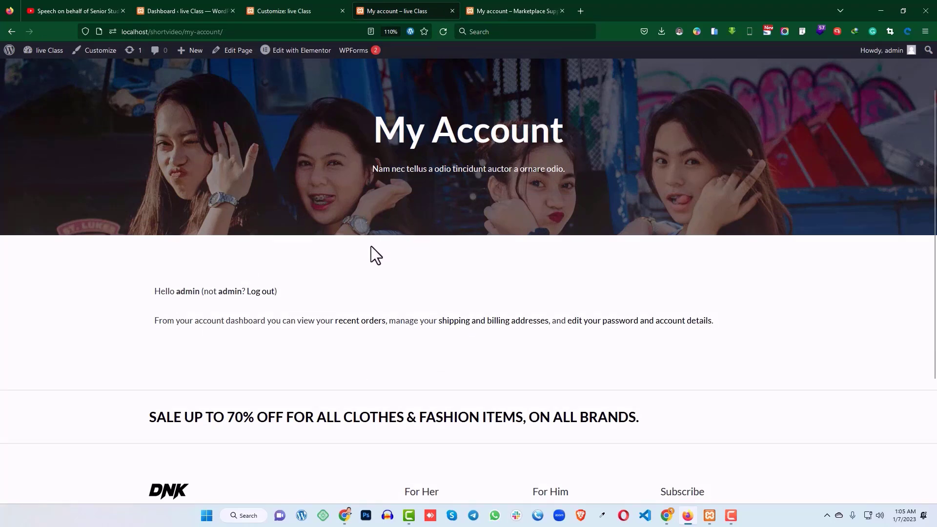
# Close the Customizer and return to the WordPress dashboard.
pyautogui.click(271, 13)
pyautogui.click(343, 11)
pyautogui.click(194, 9)
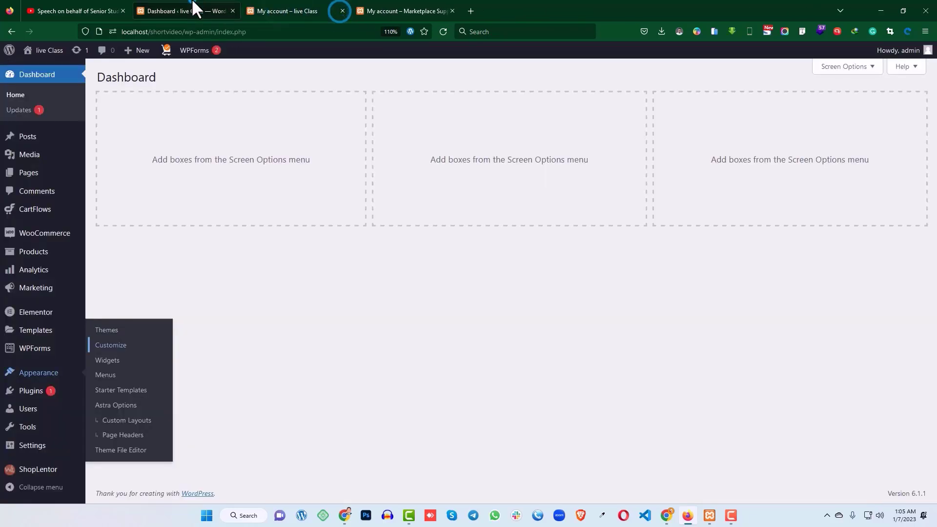
pyautogui.click(265, 263)
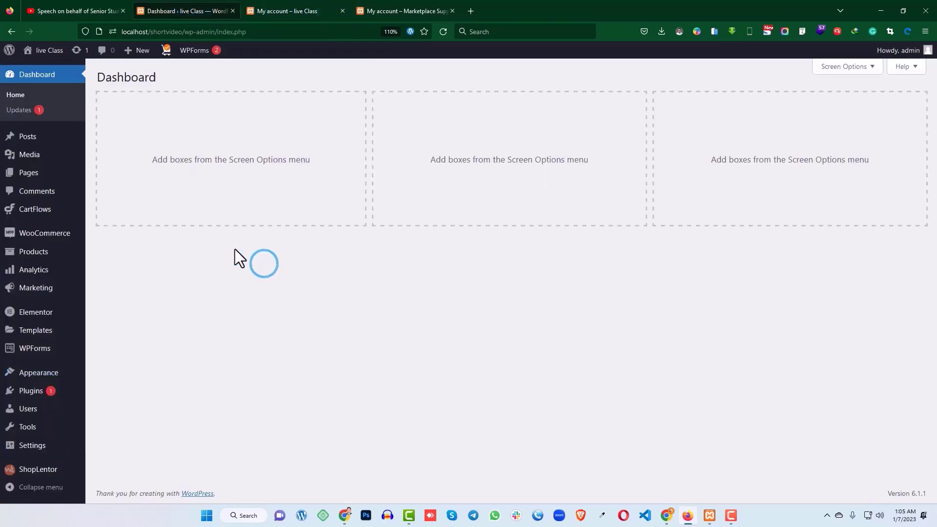
# Open the My account page with Elementor in a new browser tab and place the live page's tab before it.
pyautogui.click(30, 177)
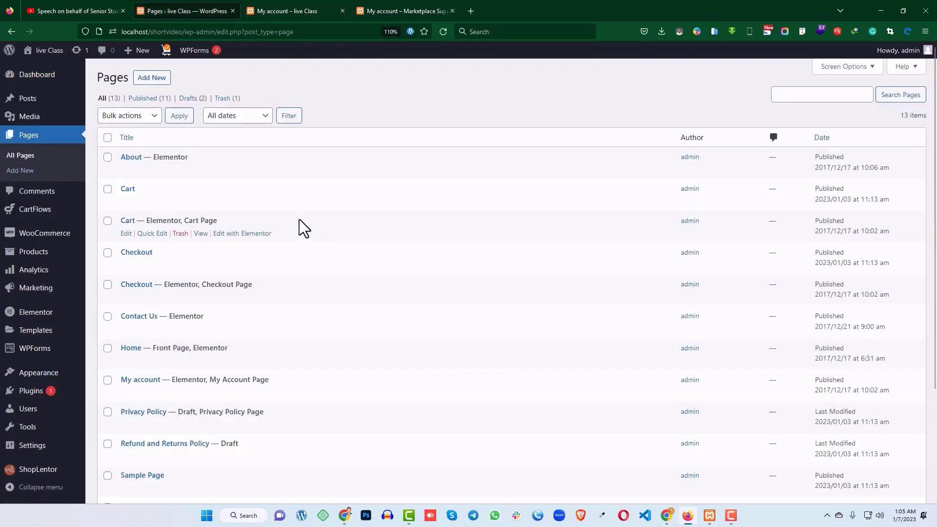
pyautogui.scroll(-2, 298, 217)
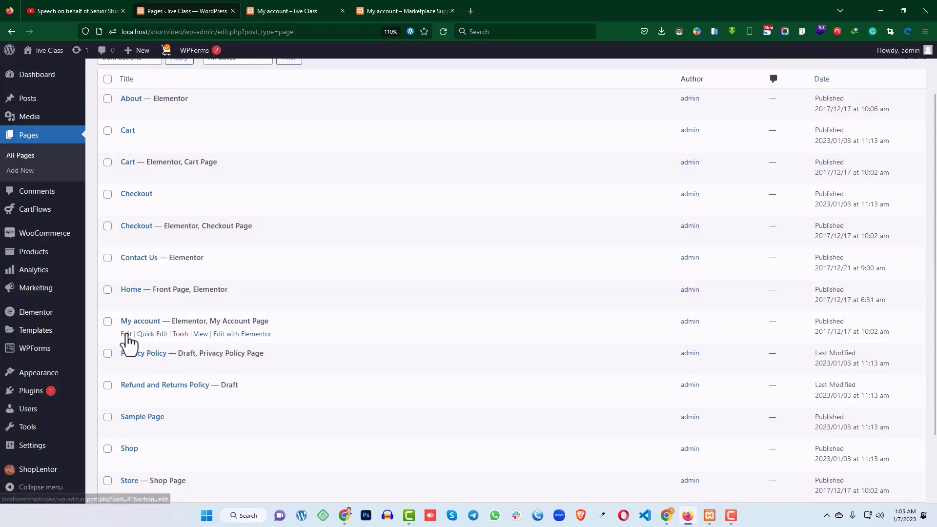
pyautogui.middleClick(238, 335)
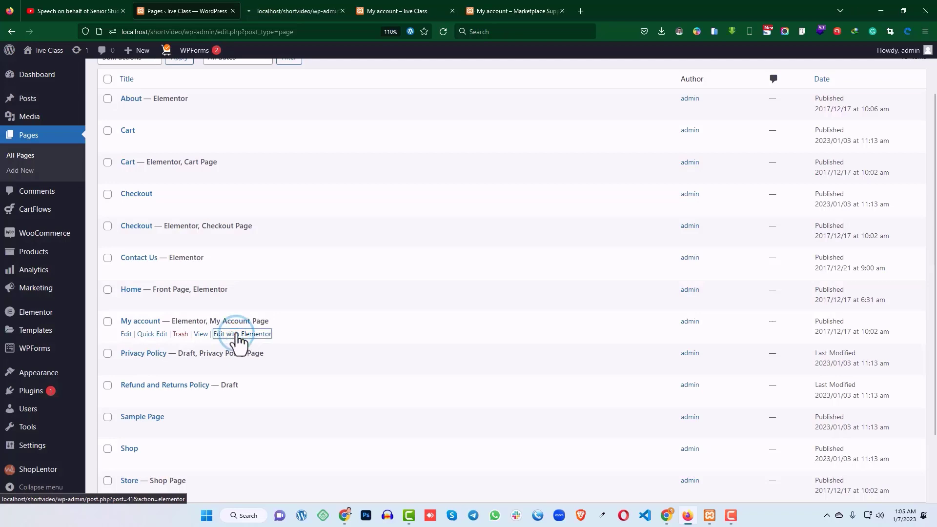
pyautogui.hotkey('ctrl', 'Tab')
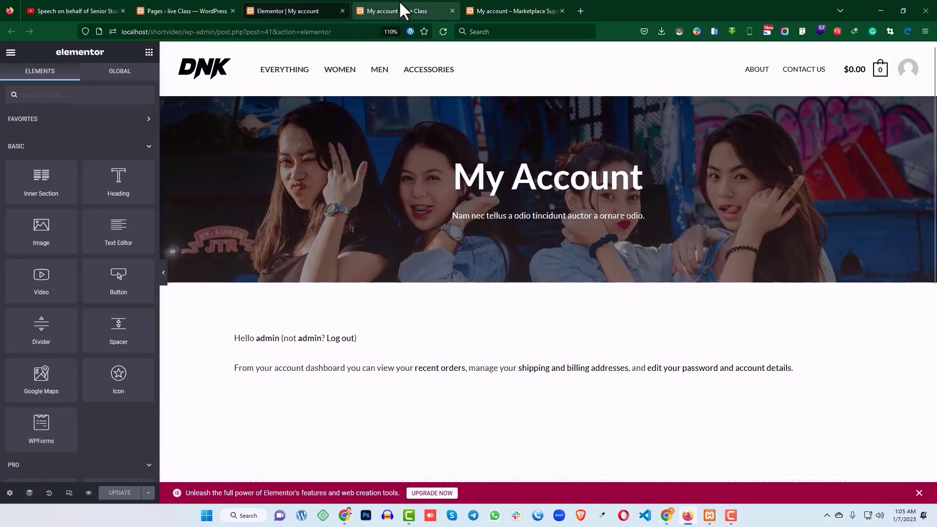
pyautogui.click(422, 8)
pyautogui.moveTo(420, 3); pyautogui.dragTo(335, 1)
pyautogui.click(398, 10)
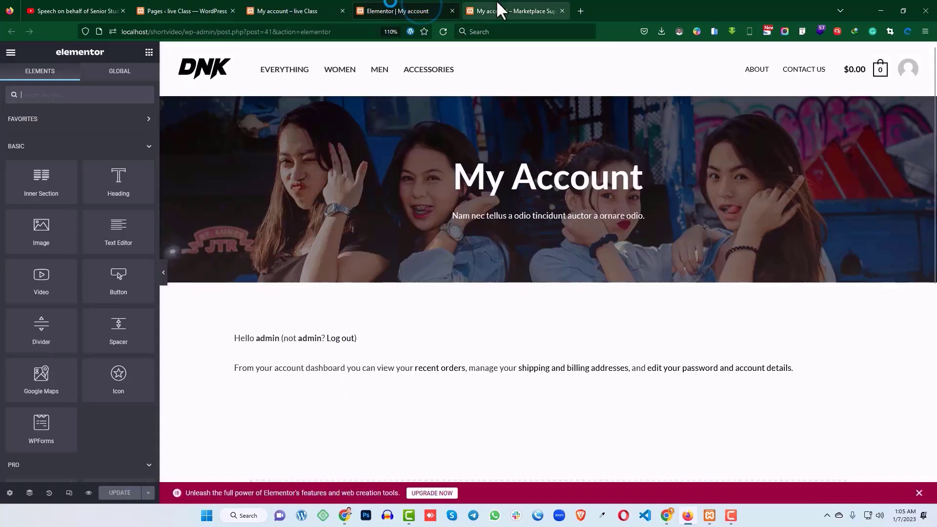
# Compare with the reference account page and delete the subtitle text under the My Account heading.
pyautogui.click(493, 8)
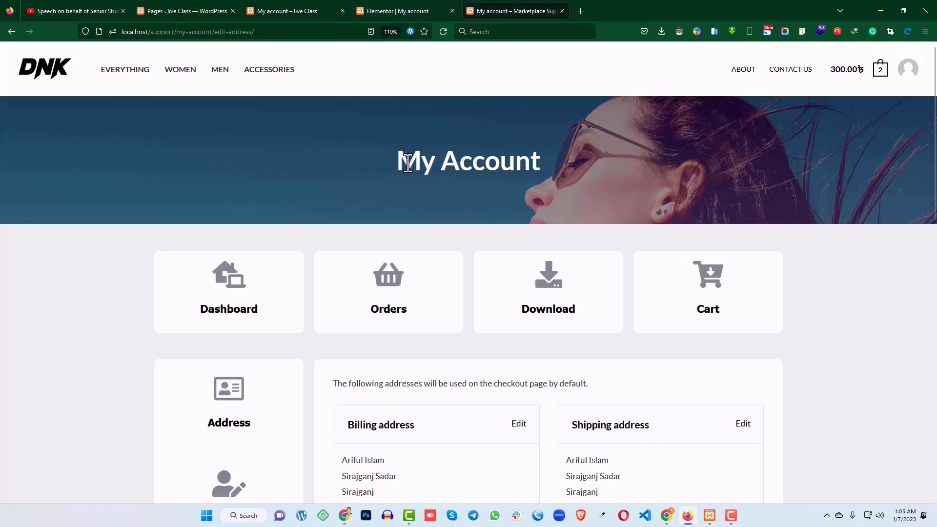
pyautogui.click(396, 11)
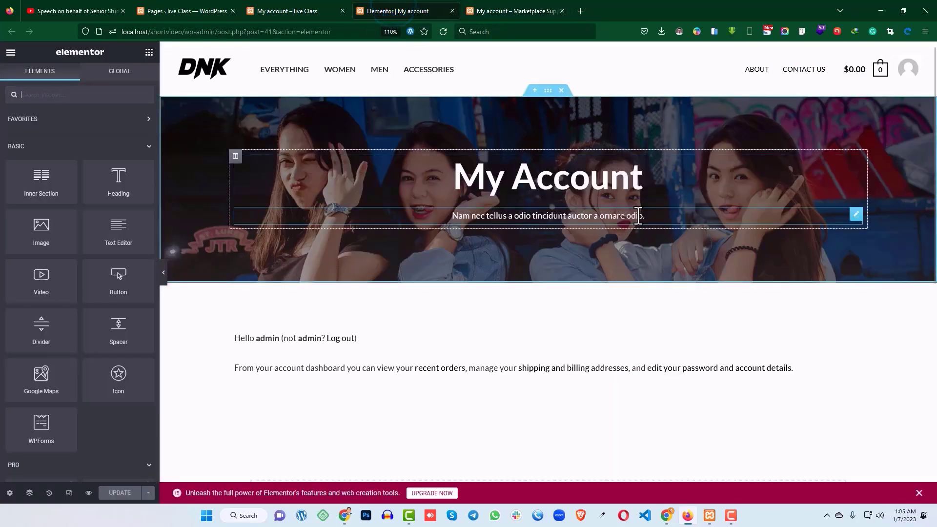
pyautogui.rightClick(854, 219)
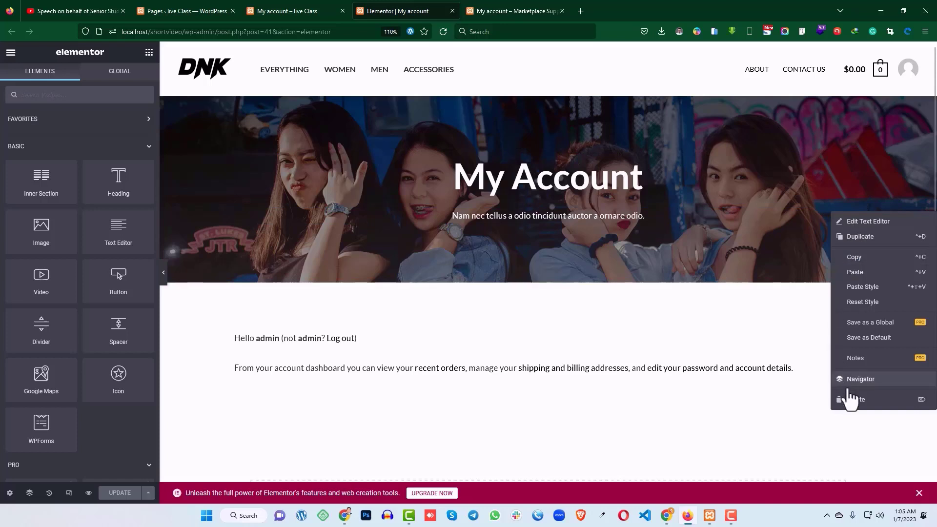
pyautogui.click(849, 396)
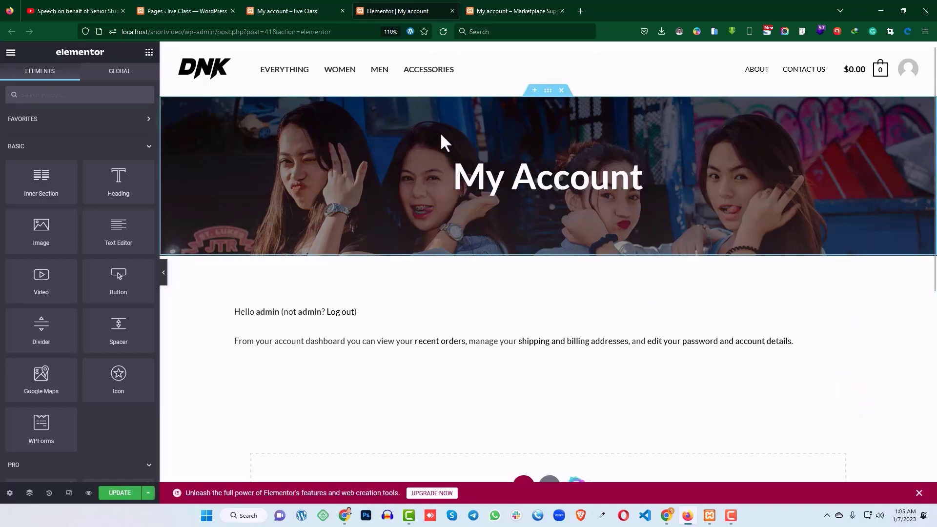
# Replace the My Account banner section's background image with home-new-bg-free-img-1.jpg from the media library and compare it with the reference page.
pyautogui.click(548, 90)
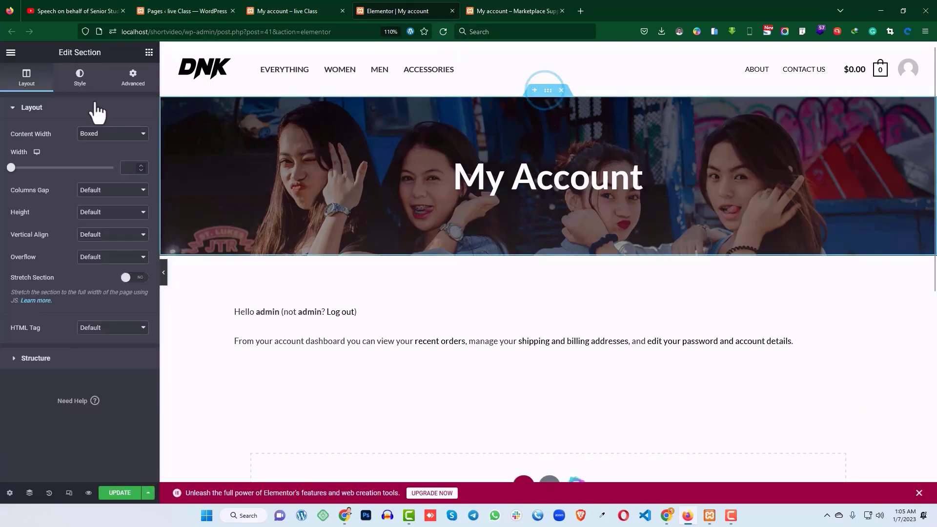
pyautogui.click(79, 79)
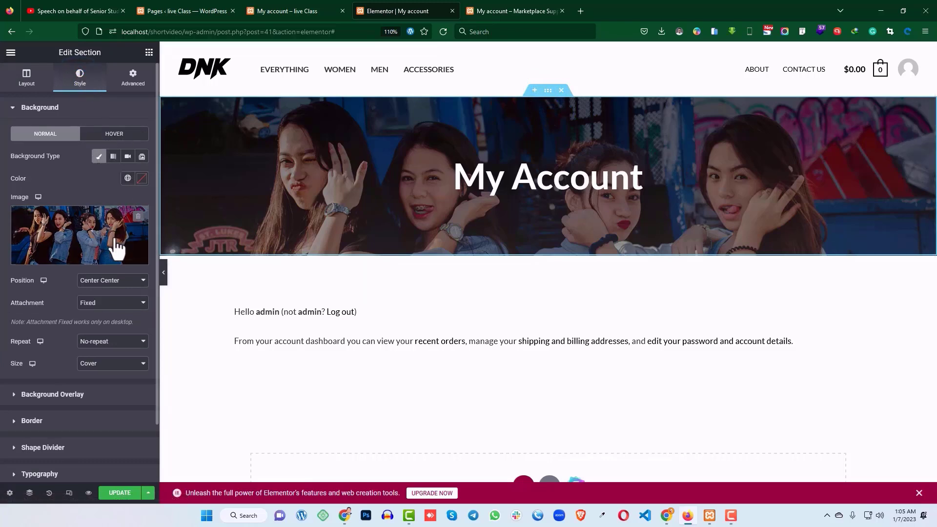
pyautogui.click(137, 217)
pyautogui.click(79, 228)
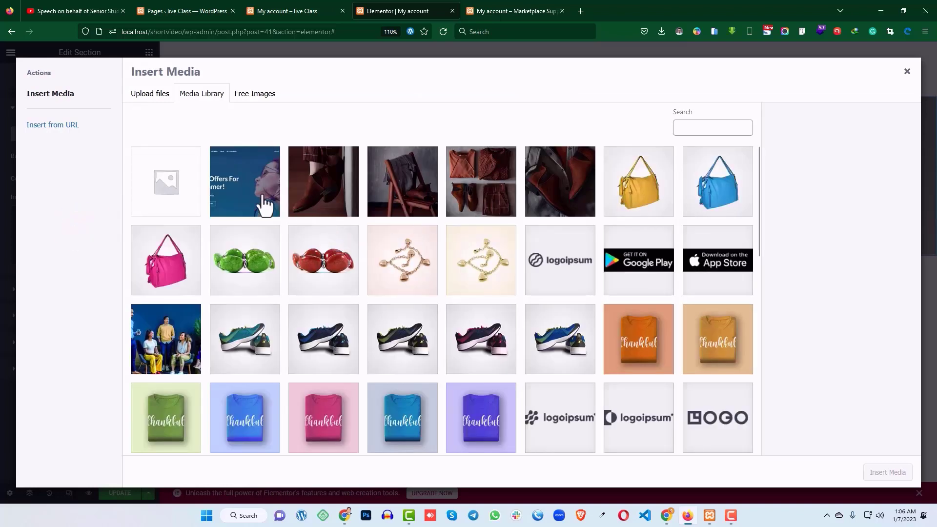
pyautogui.click(246, 186)
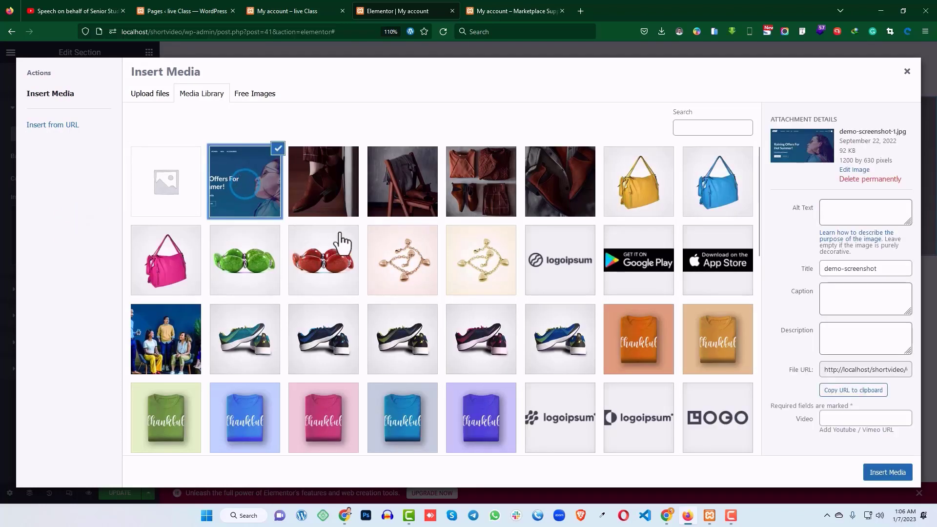
pyautogui.scroll(-3, 415, 242)
pyautogui.scroll(-6, 415, 242)
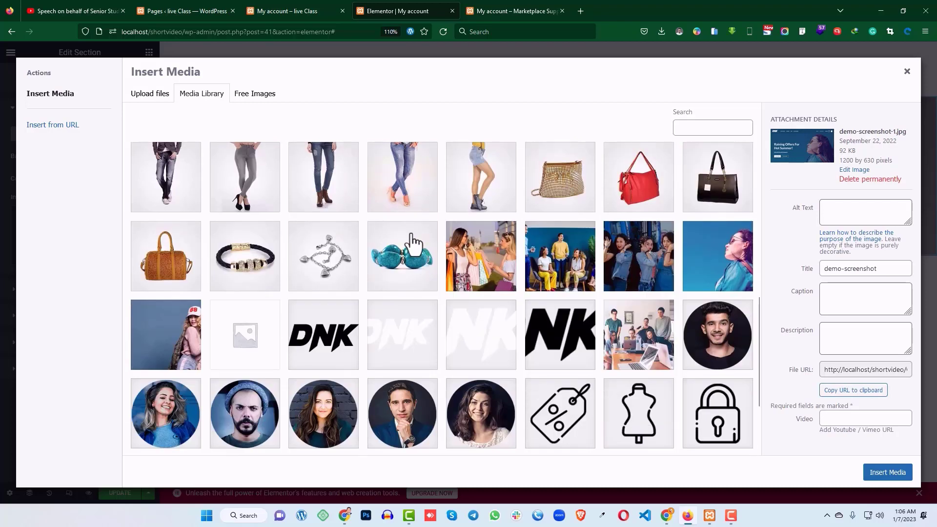
pyautogui.click(714, 224)
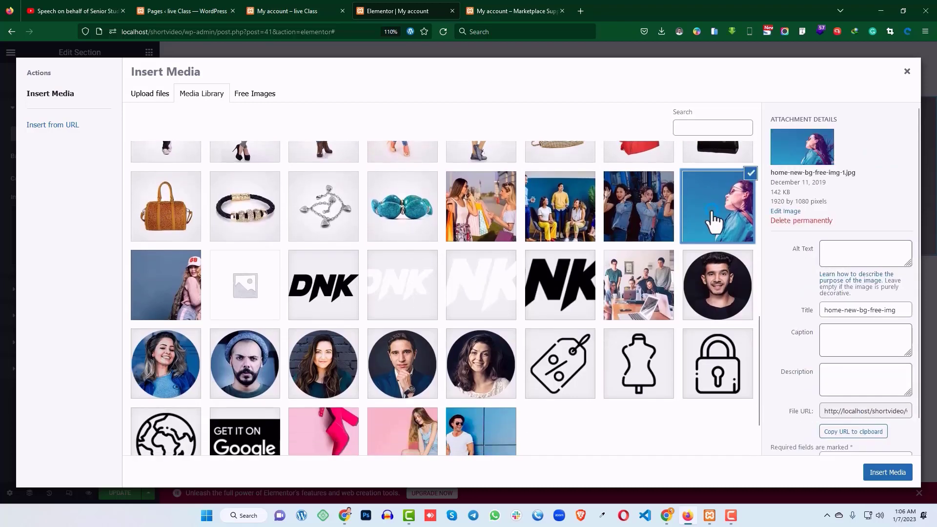
pyautogui.click(896, 472)
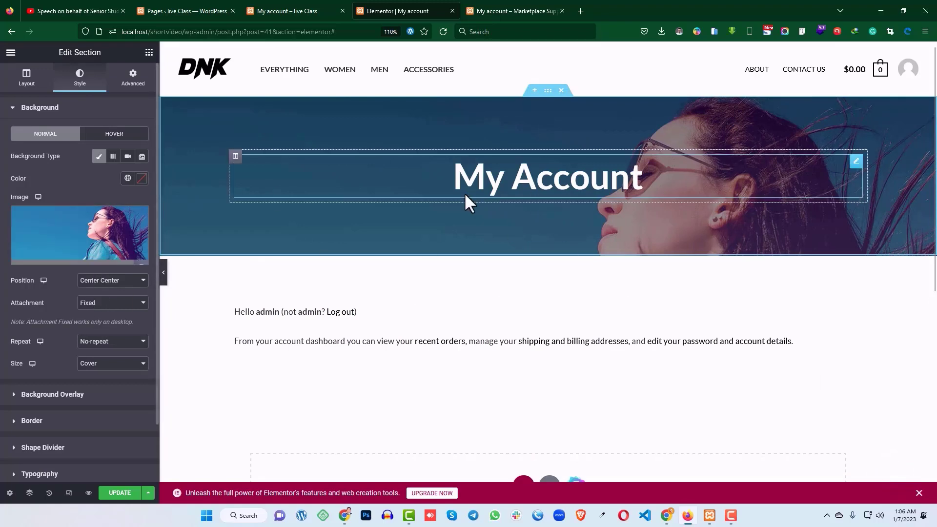
pyautogui.click(516, 11)
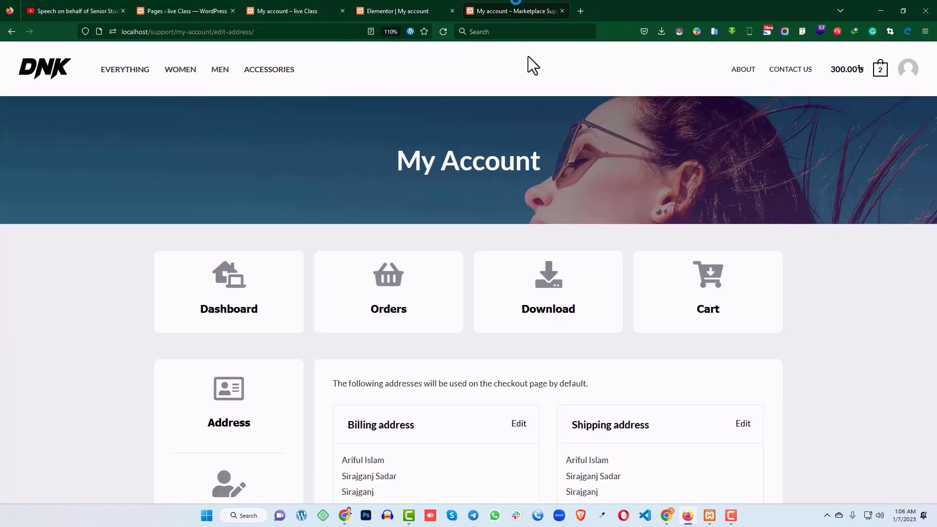
# Set the My Account banner section's top and bottom padding to 70 px.
pyautogui.click(413, 11)
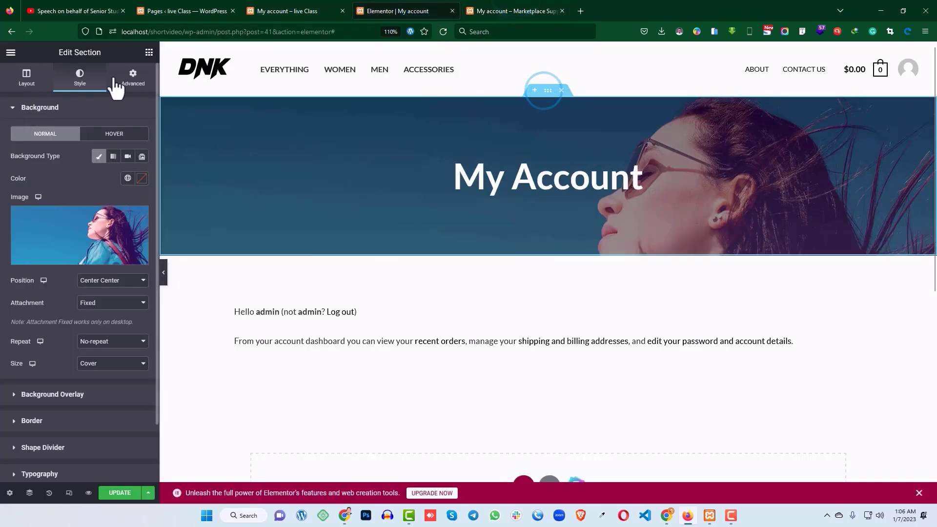
pyautogui.click(129, 80)
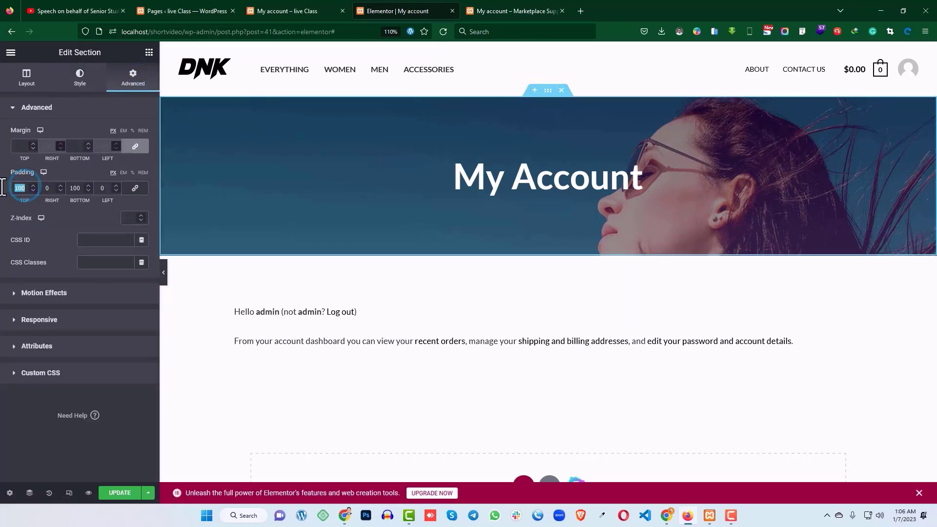
pyautogui.write('70')
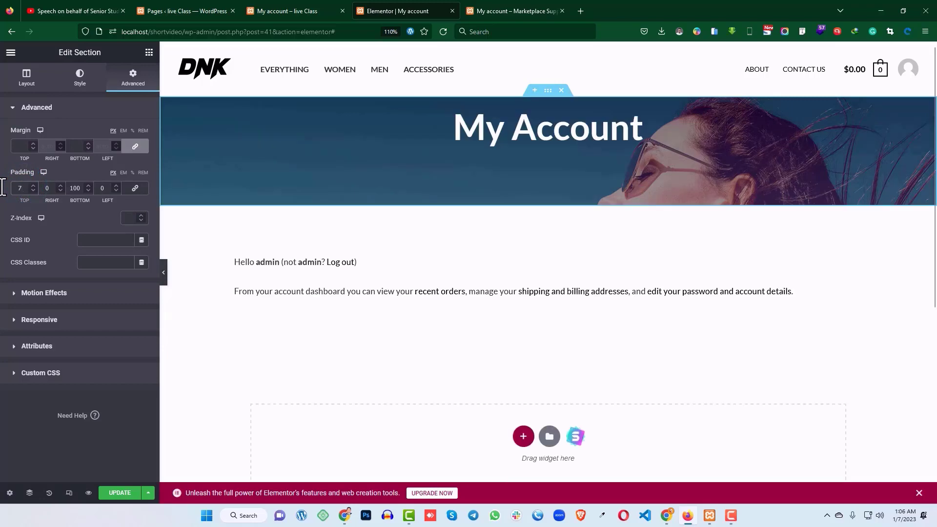
pyautogui.doubleClick(80, 188)
pyautogui.write('700')
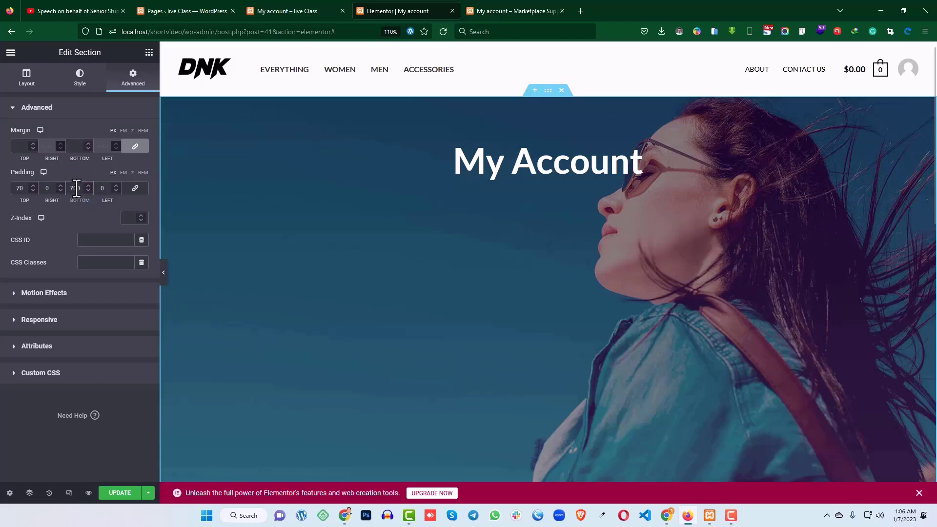
pyautogui.press('BackSpace')
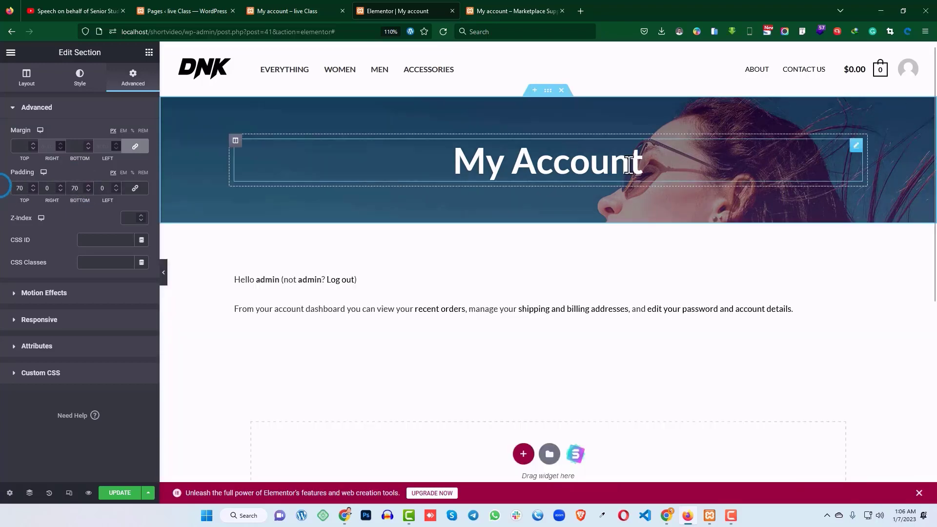
pyautogui.scroll(-1, 581, 209)
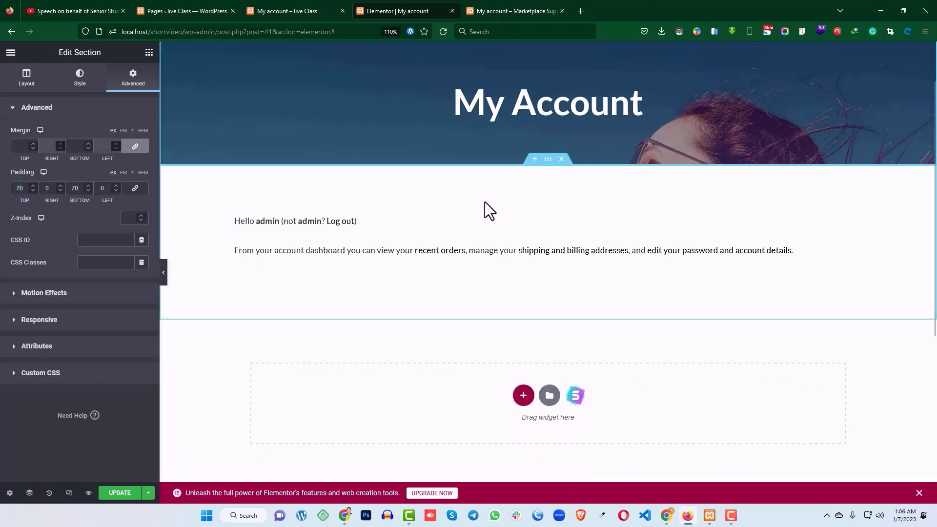
# Compare with the reference and live account pages, and set the account content section's top and bottom padding to 50 px.
pyautogui.click(502, 9)
pyautogui.scroll(-2, 380, 181)
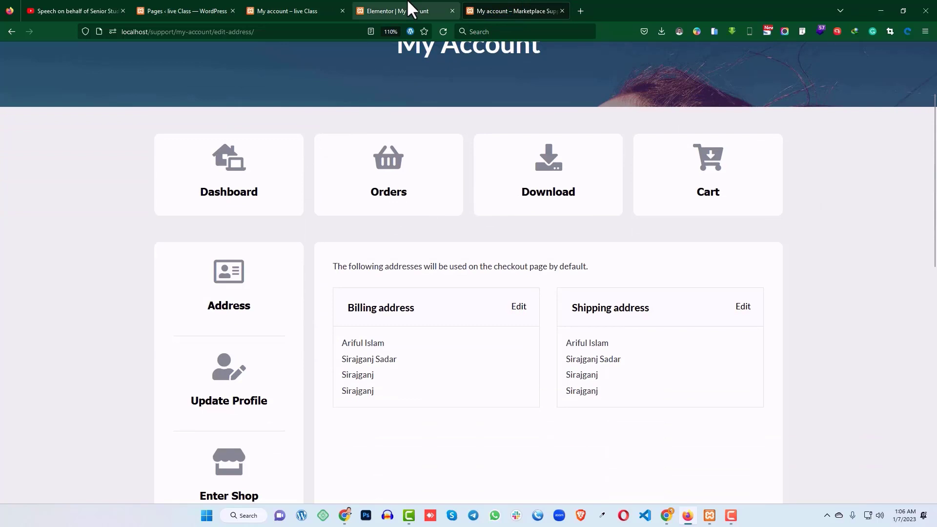
pyautogui.click(303, 9)
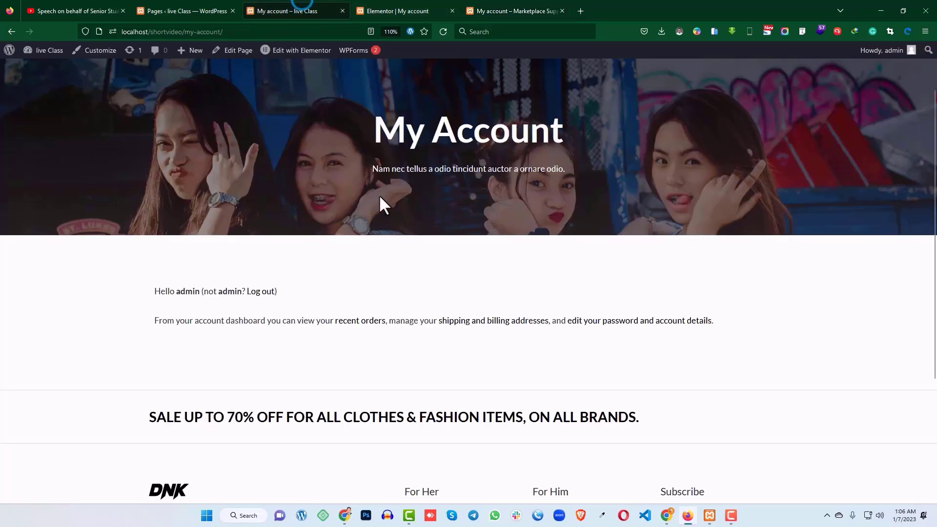
pyautogui.click(388, 11)
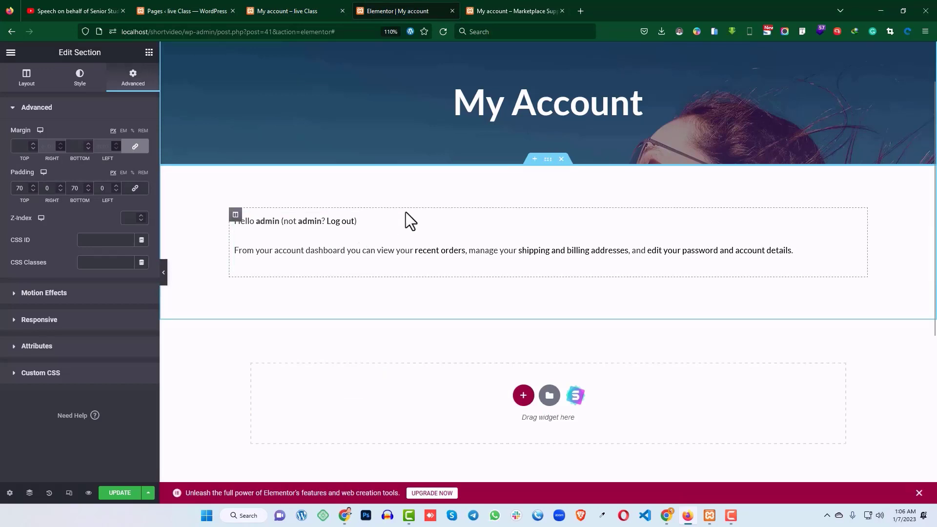
pyautogui.scroll(2, 403, 213)
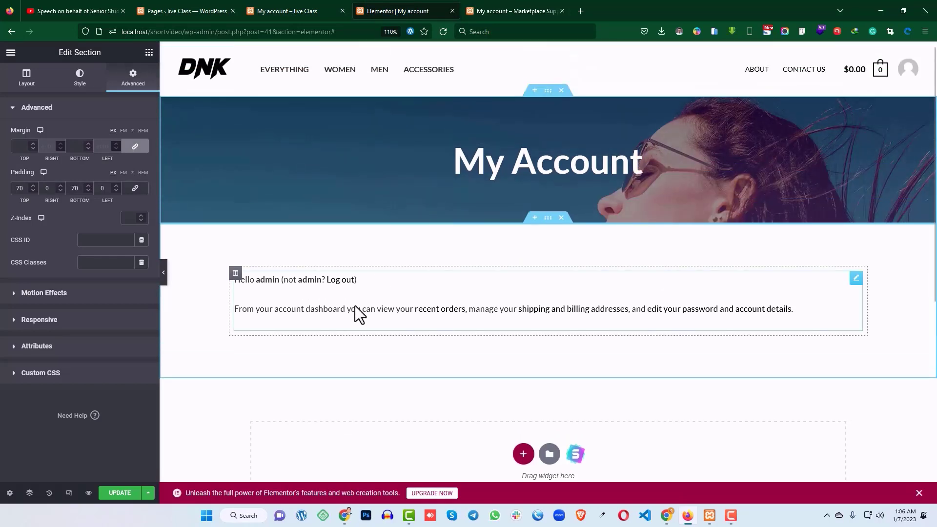
pyautogui.click(547, 218)
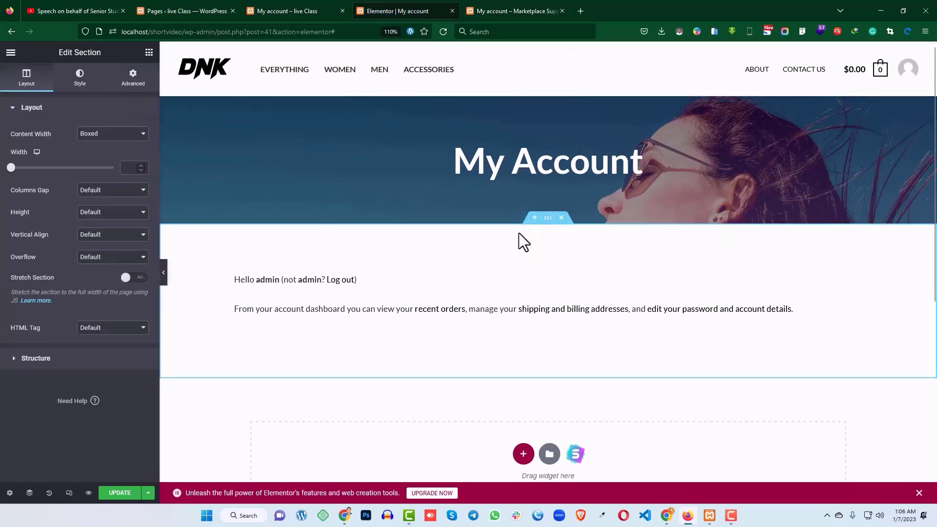
pyautogui.click(132, 81)
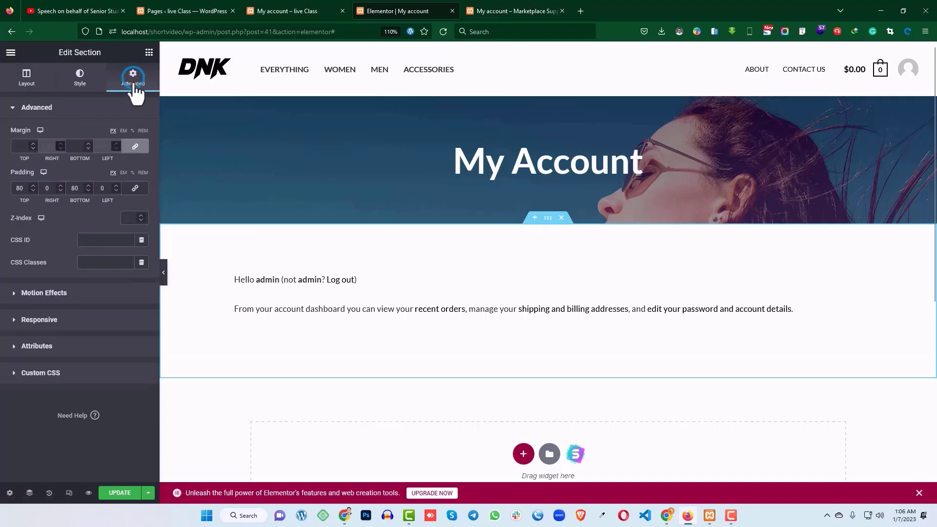
pyautogui.doubleClick(24, 190)
pyautogui.write('50')
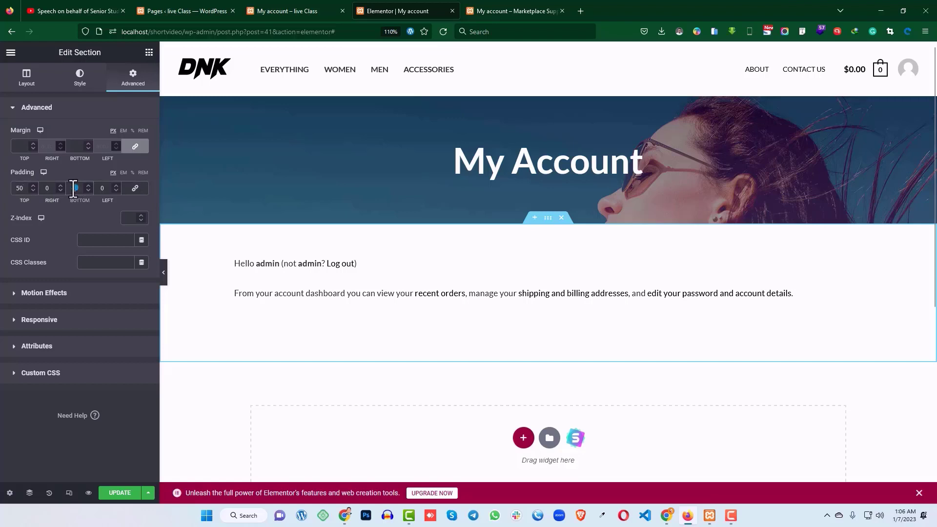
pyautogui.write('50')
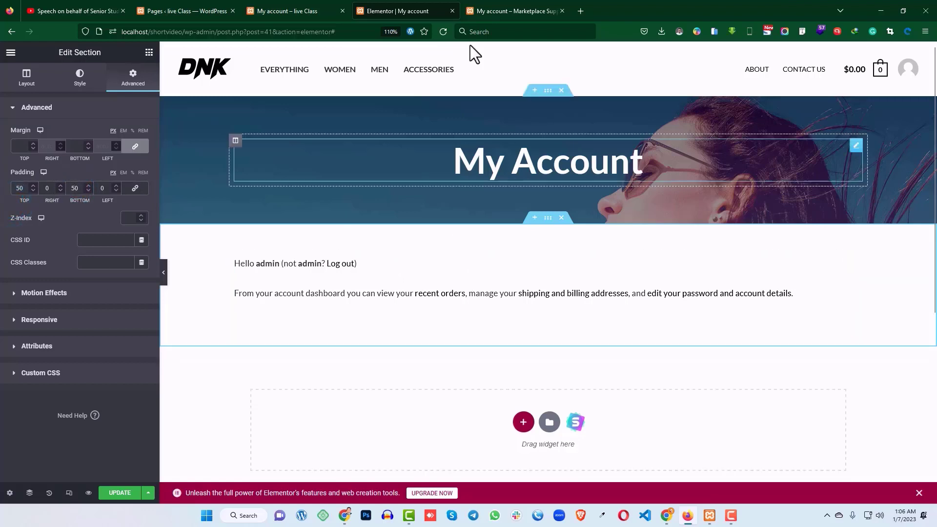
# Sample the grey page background colour of the reference account page with the desktop colour picker.
pyautogui.click(491, 10)
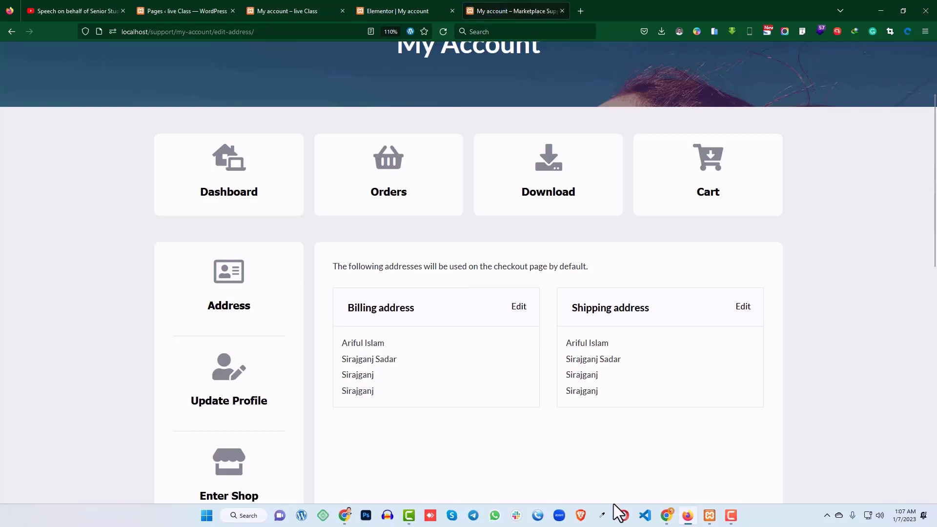
pyautogui.click(602, 515)
pyautogui.click(419, 247)
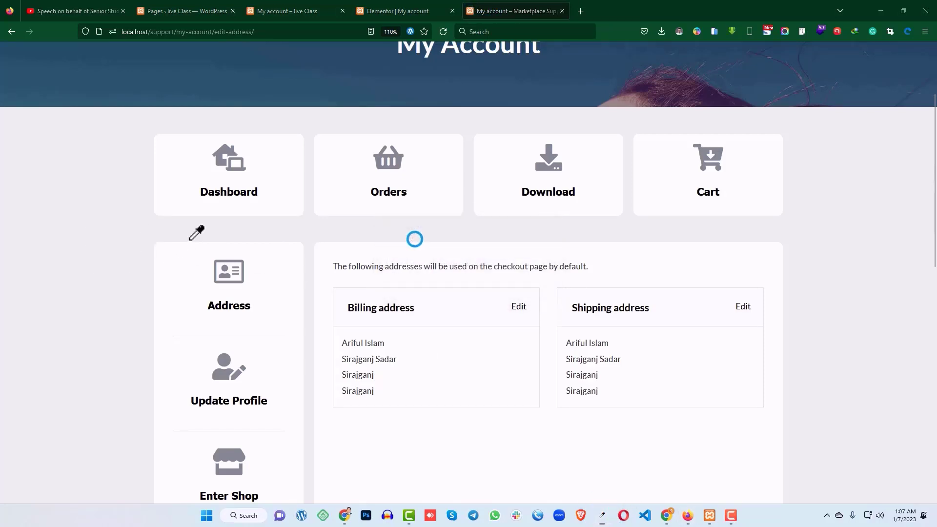
pyautogui.click(113, 235)
# Give the account content section in Elementor a classic background with the colour #ededed.
pyautogui.click(418, 10)
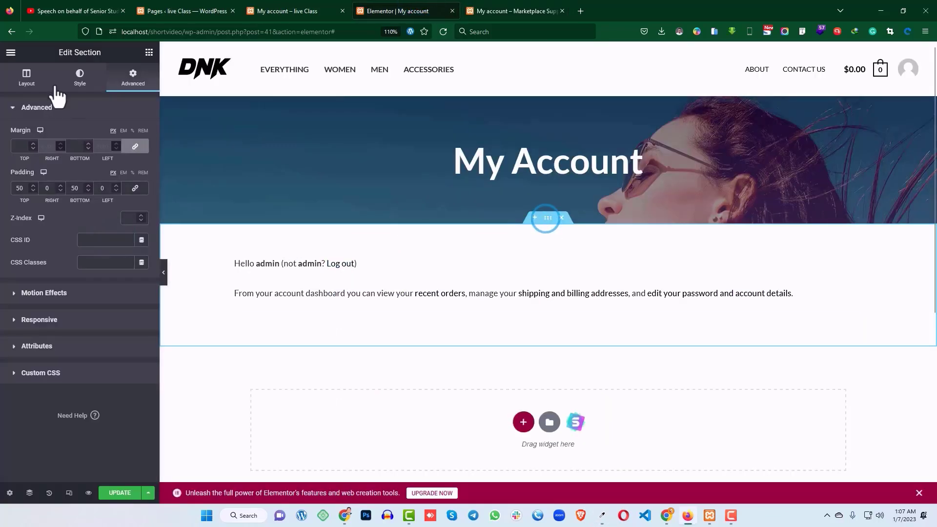
pyautogui.click(78, 79)
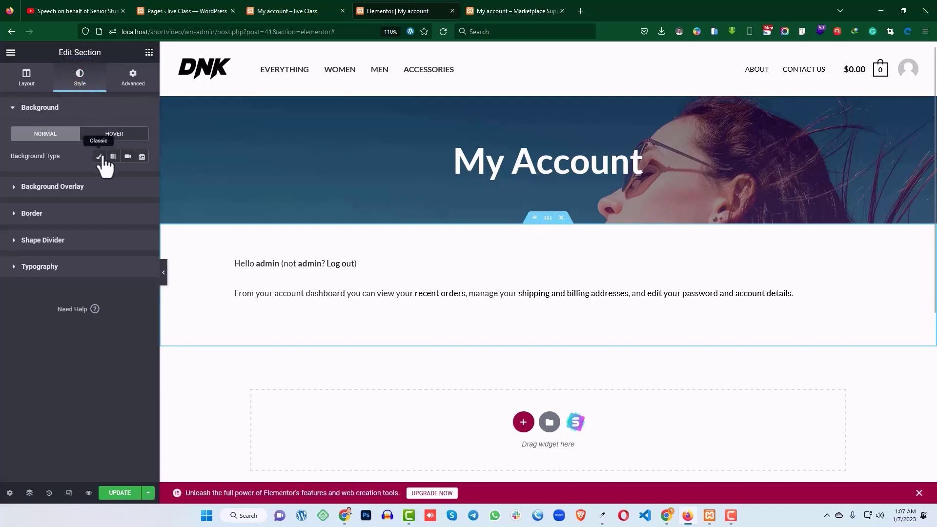
pyautogui.click(100, 157)
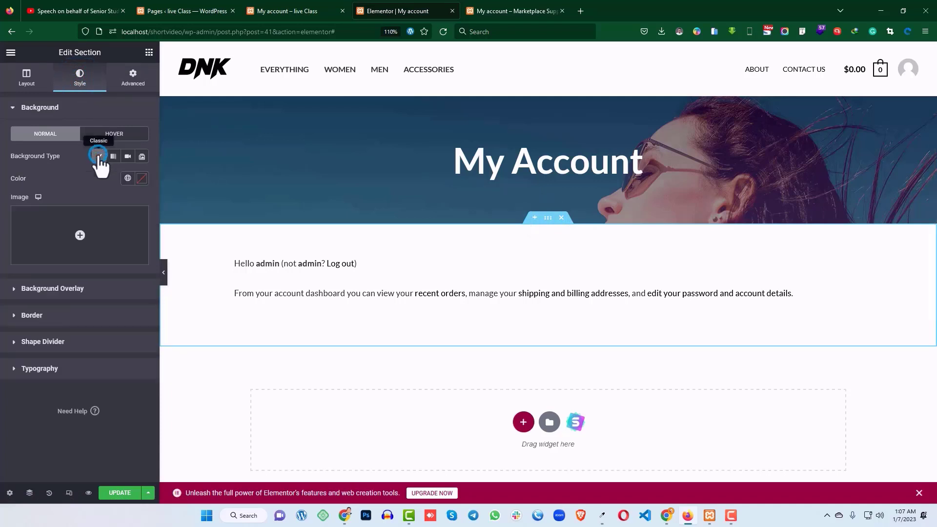
pyautogui.click(141, 178)
pyautogui.click(75, 342)
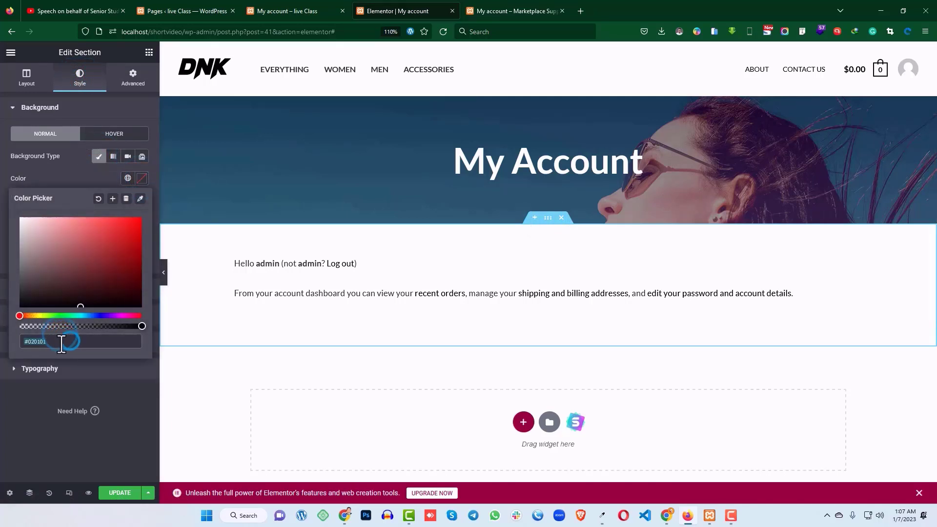
pyautogui.write('#ededed')
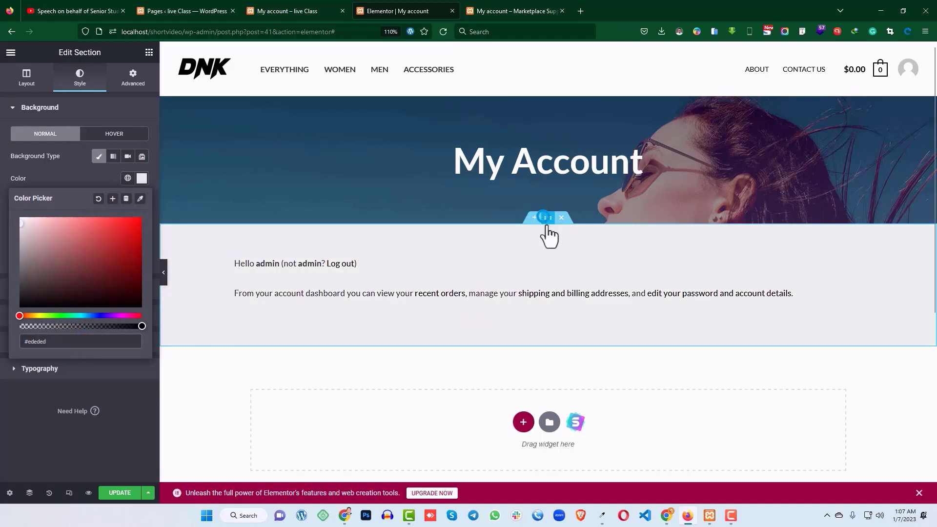
# Check the reference page's card row and insert an equal four-column section between the banner and the account content.
pyautogui.click(501, 9)
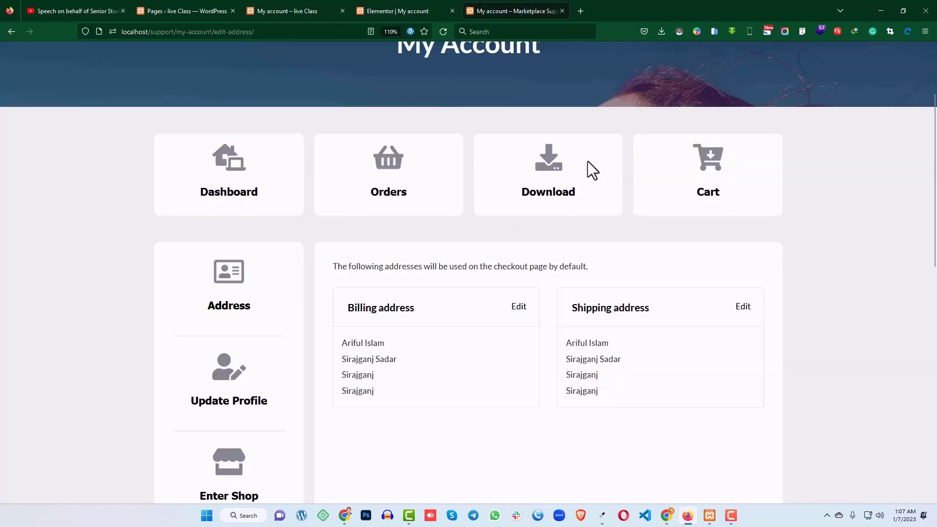
pyautogui.click(398, 11)
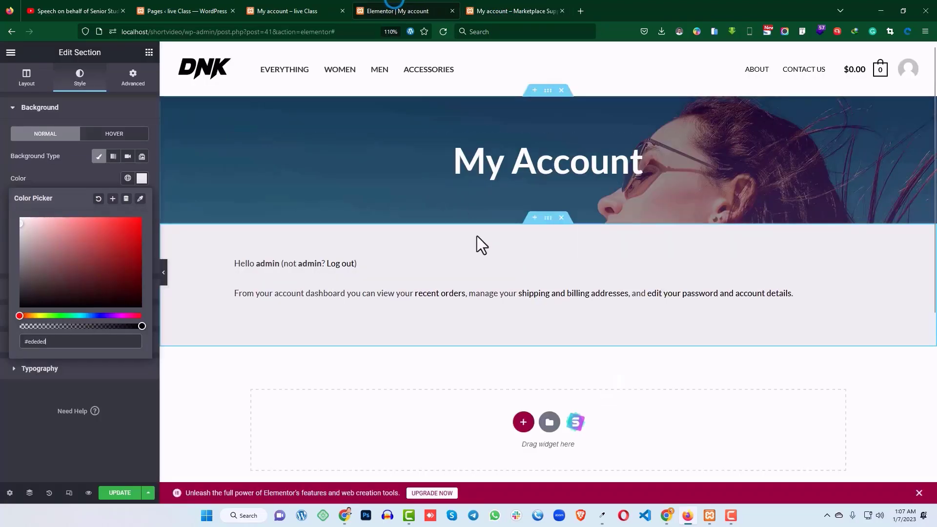
pyautogui.click(533, 218)
pyautogui.click(524, 273)
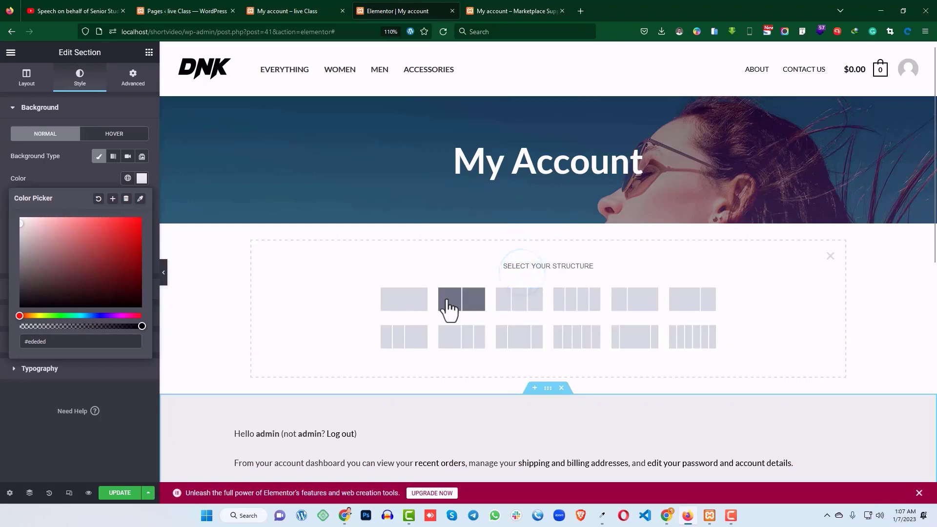
pyautogui.click(568, 302)
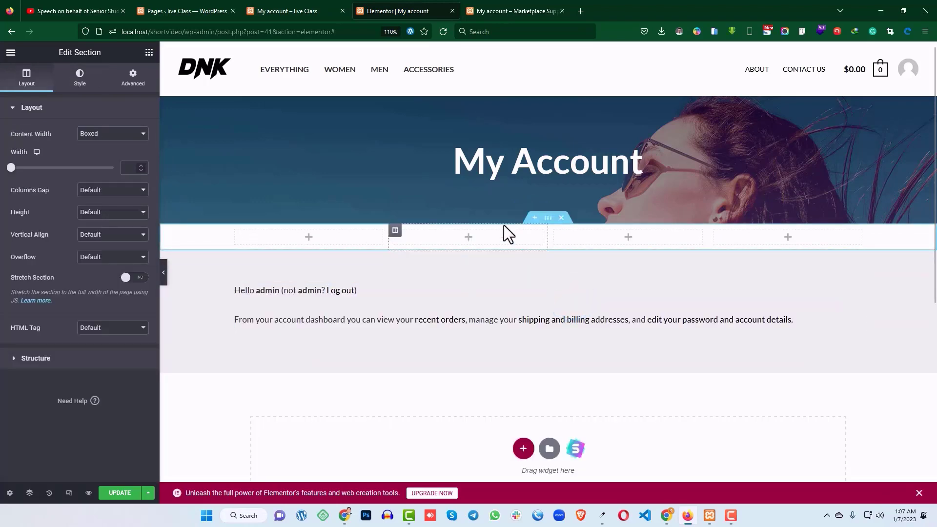
# Compare with the reference page and give the new four-column section a classic background coloured #ededed.
pyautogui.click(506, 10)
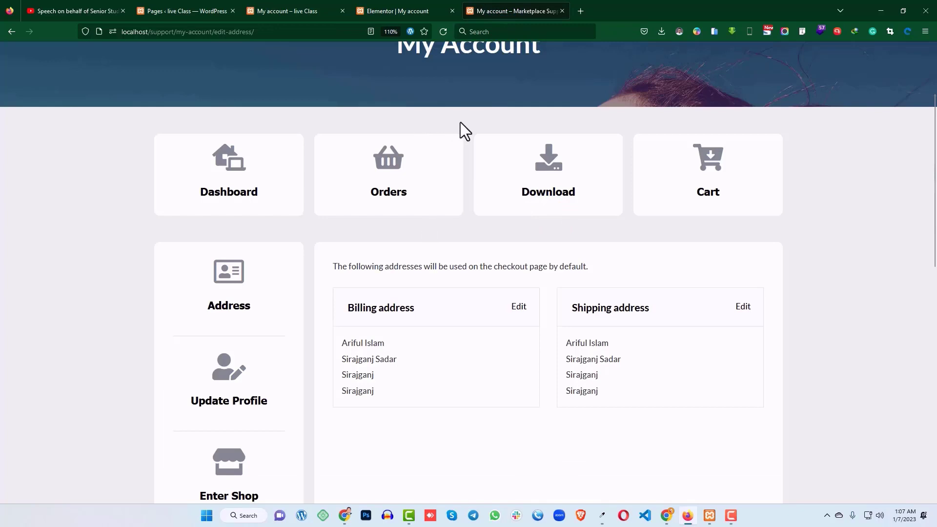
pyautogui.click(408, 9)
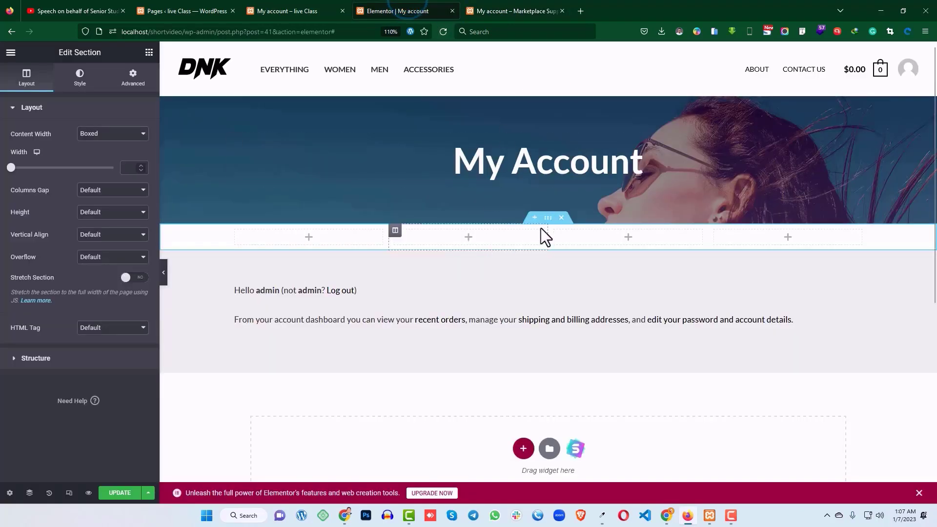
pyautogui.click(80, 81)
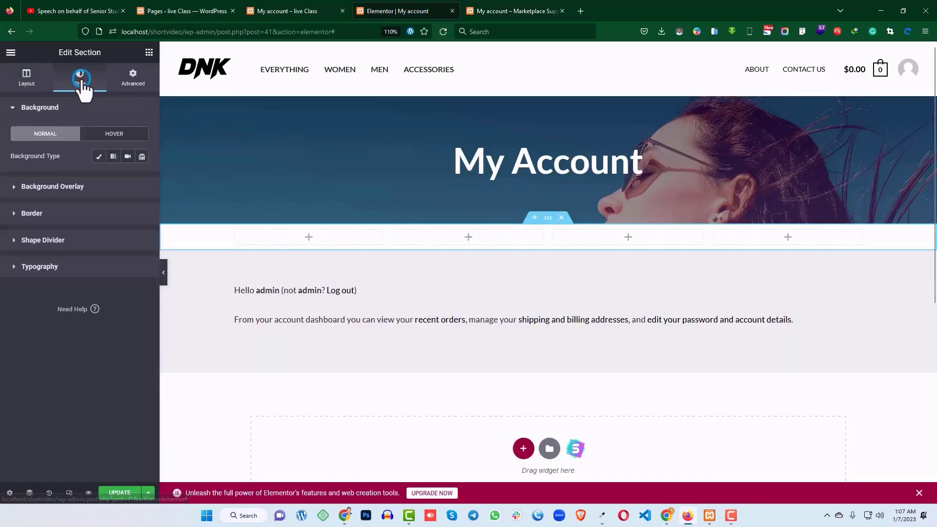
pyautogui.click(98, 157)
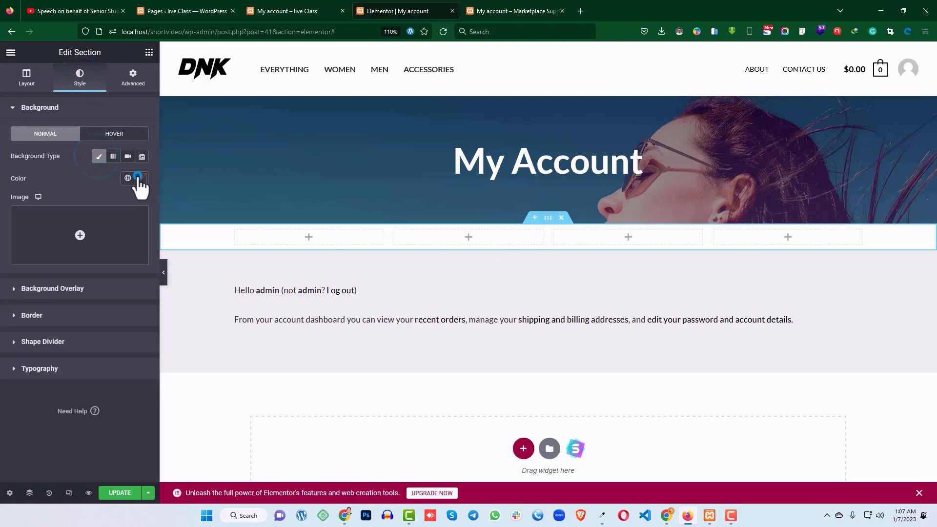
pyautogui.click(142, 178)
pyautogui.click(60, 341)
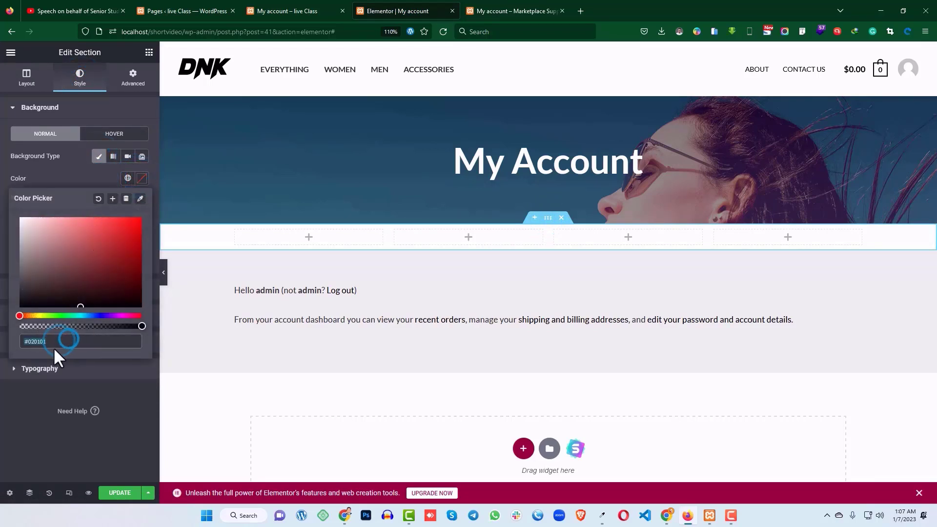
pyautogui.write('#ededed')
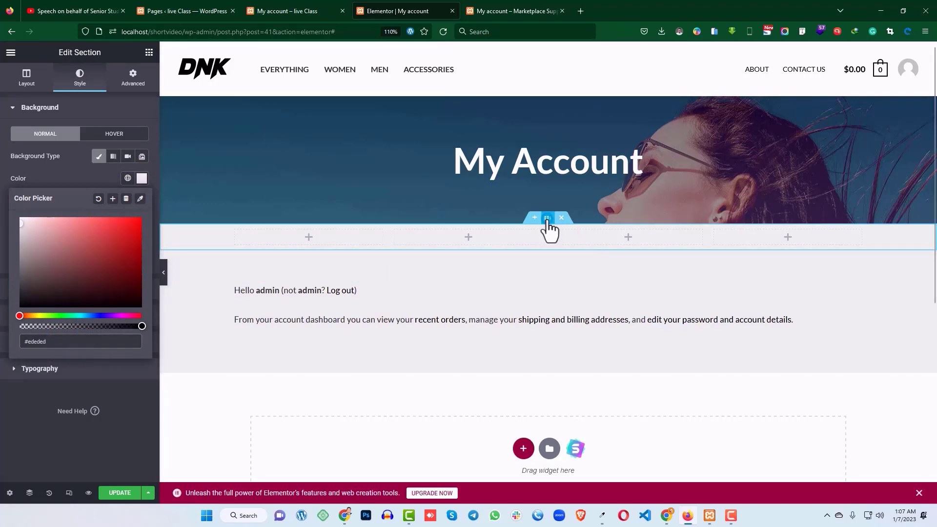
# Unlink the four-column section's padding values and set the top to 50 px and the bottom to 40 px.
pyautogui.click(133, 78)
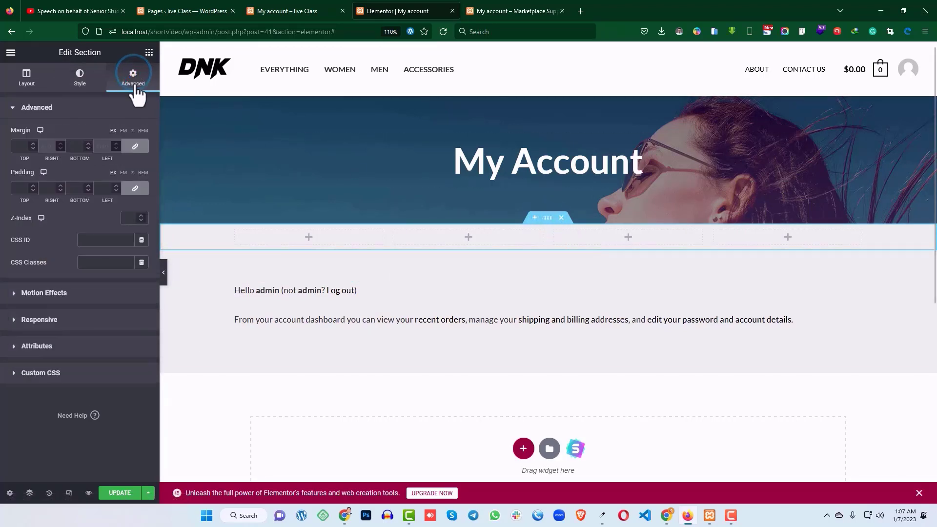
pyautogui.click(135, 188)
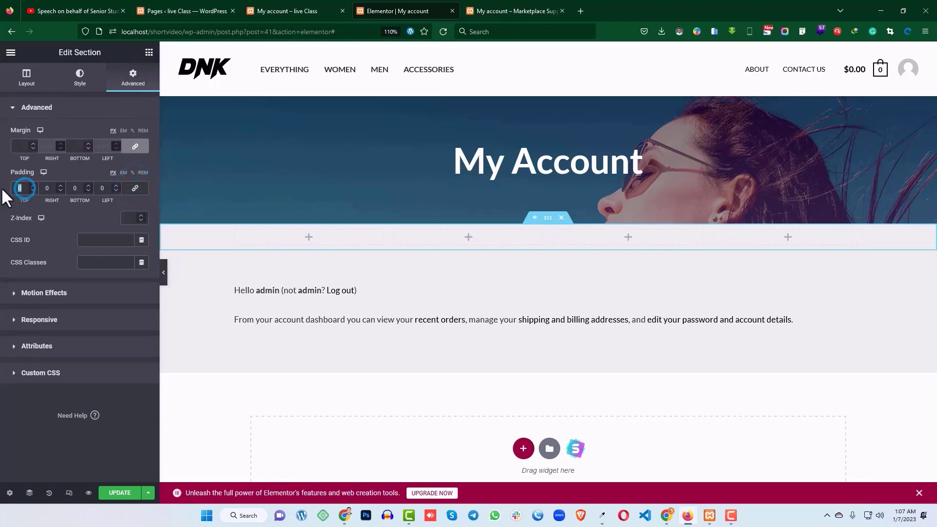
pyautogui.write('50')
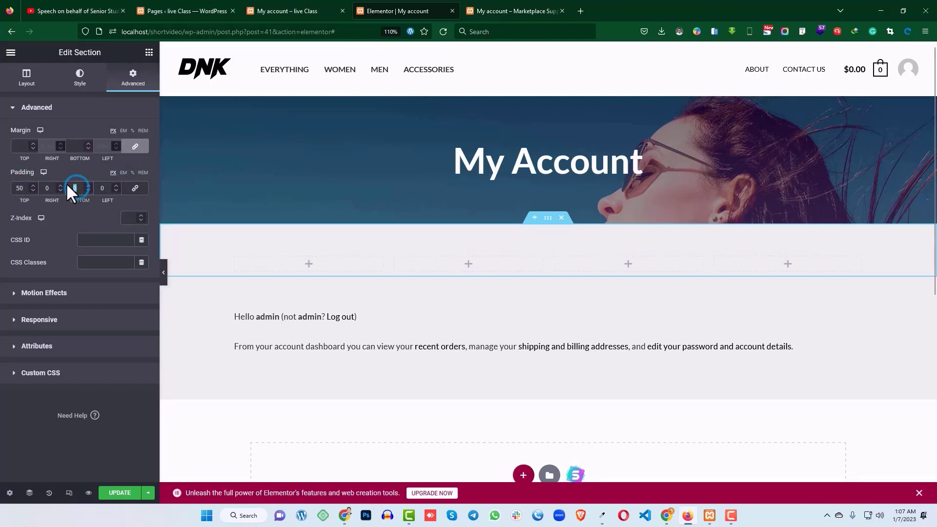
pyautogui.write('40')
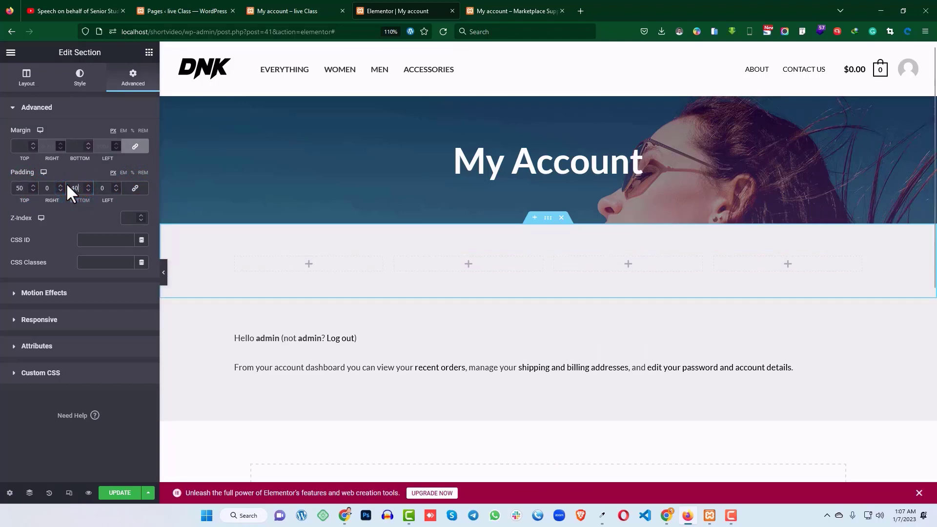
# Set the four-column section's bottom padding to 20 px.
pyautogui.doubleClick(74, 186)
pyautogui.write('20')
pyautogui.click(2, 238)
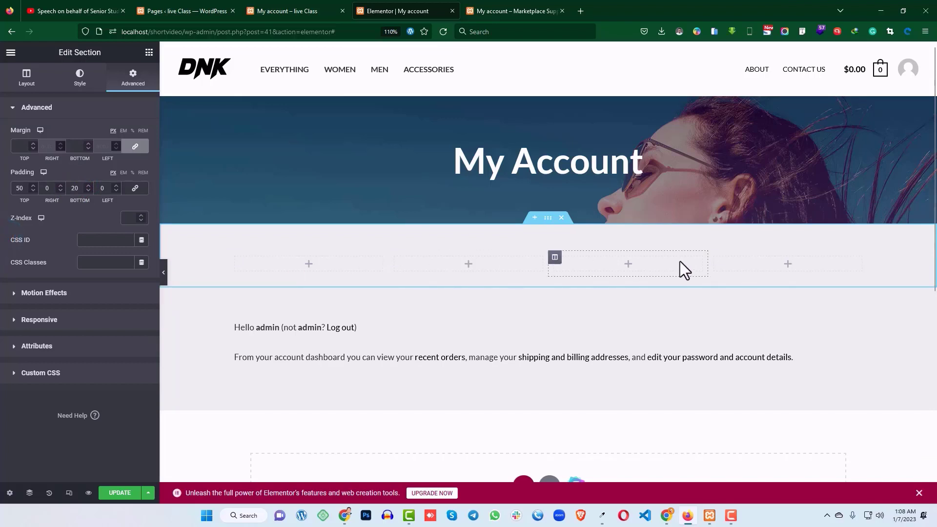
# Check the reference page's card row and add an Icon Box widget to the first empty column of the four-column section.
pyautogui.click(493, 10)
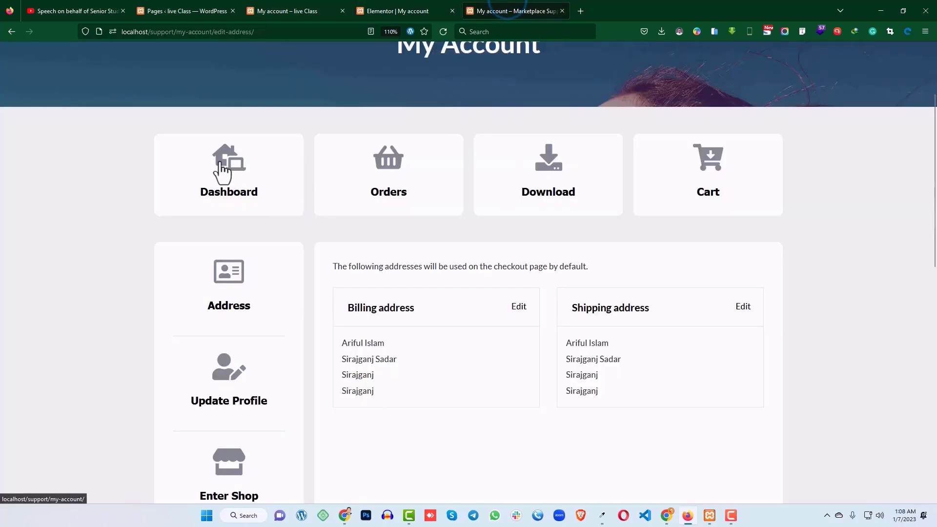
pyautogui.click(389, 11)
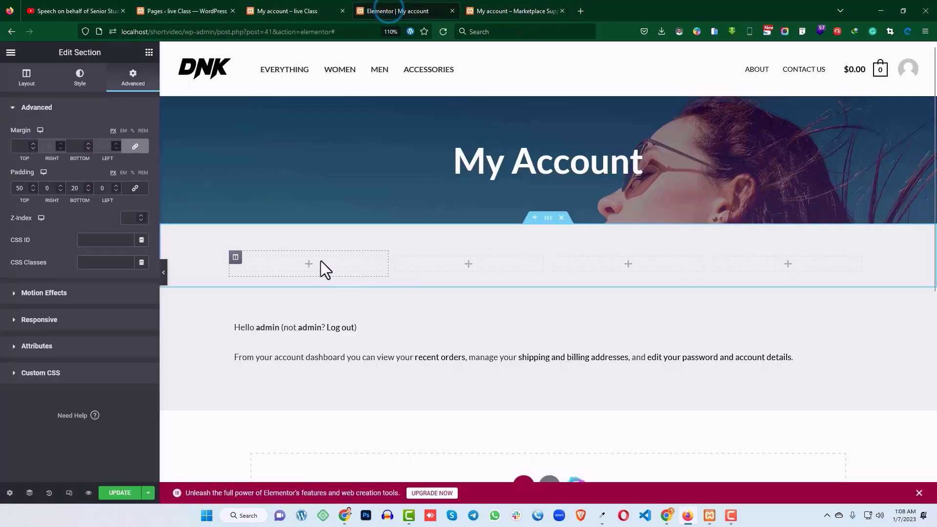
pyautogui.click(149, 53)
pyautogui.click(58, 96)
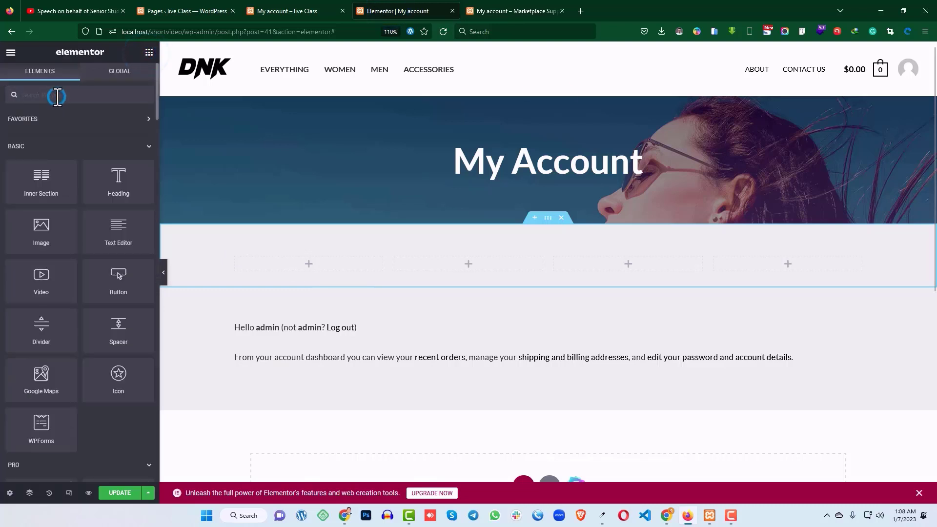
pyautogui.write('icon')
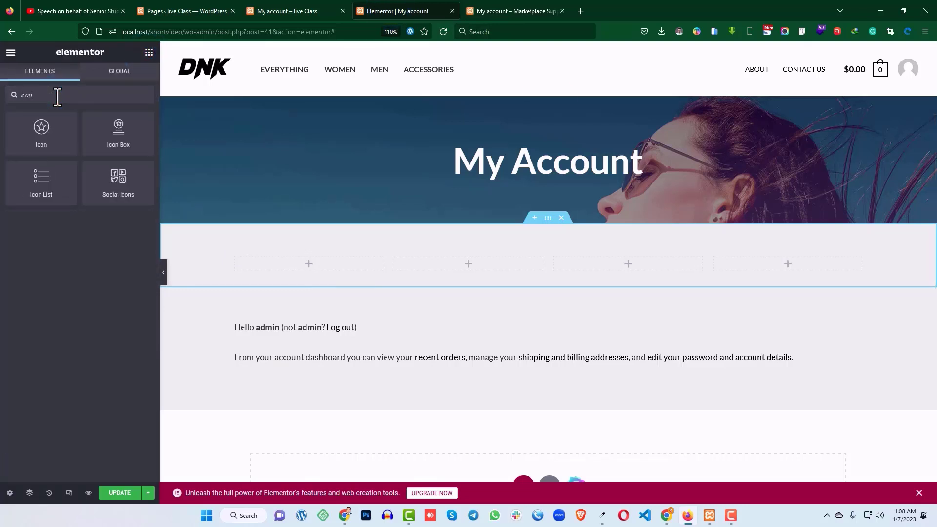
pyautogui.moveTo(119, 135); pyautogui.dragTo(325, 274)
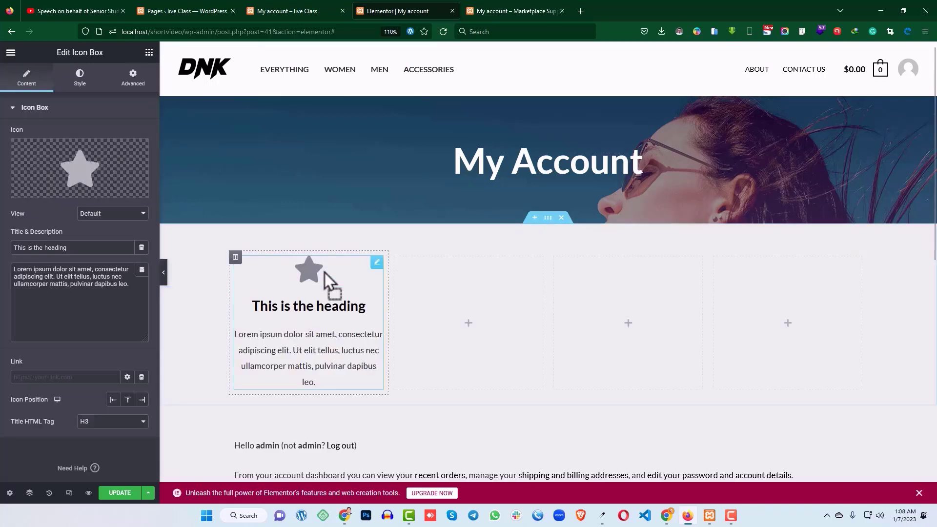
# Clear the icon box's description and set its title to Dashboard, as on the reference page.
pyautogui.tripleClick(132, 287)
pyautogui.press('BackSpace')
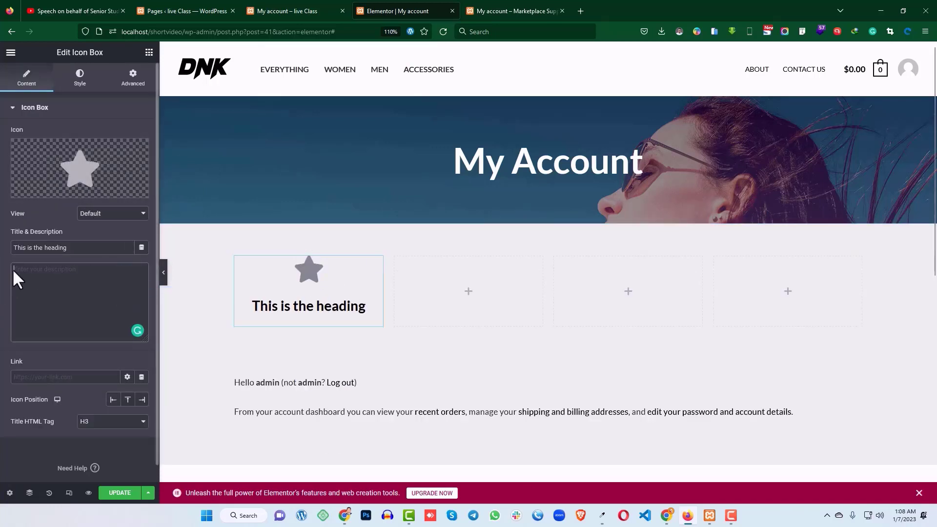
pyautogui.click(492, 10)
pyautogui.click(412, 11)
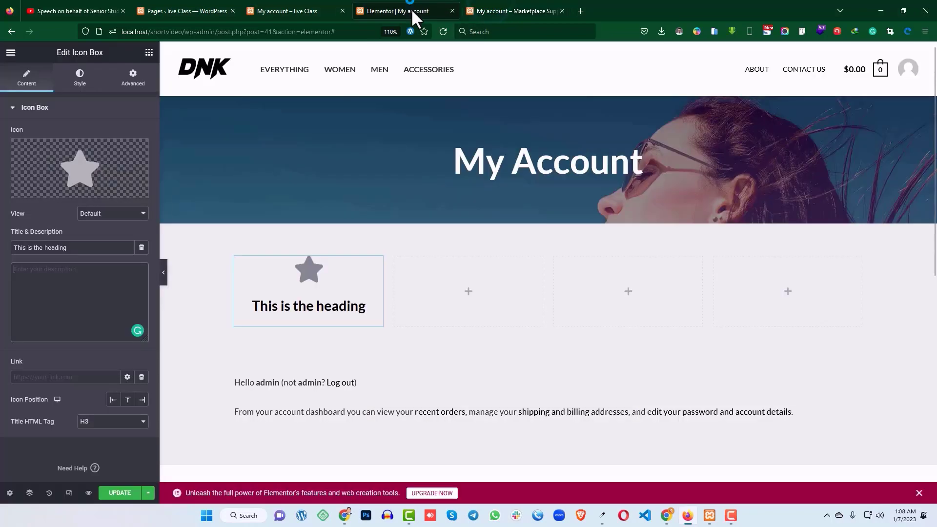
pyautogui.moveTo(81, 247); pyautogui.dragTo(18, 242)
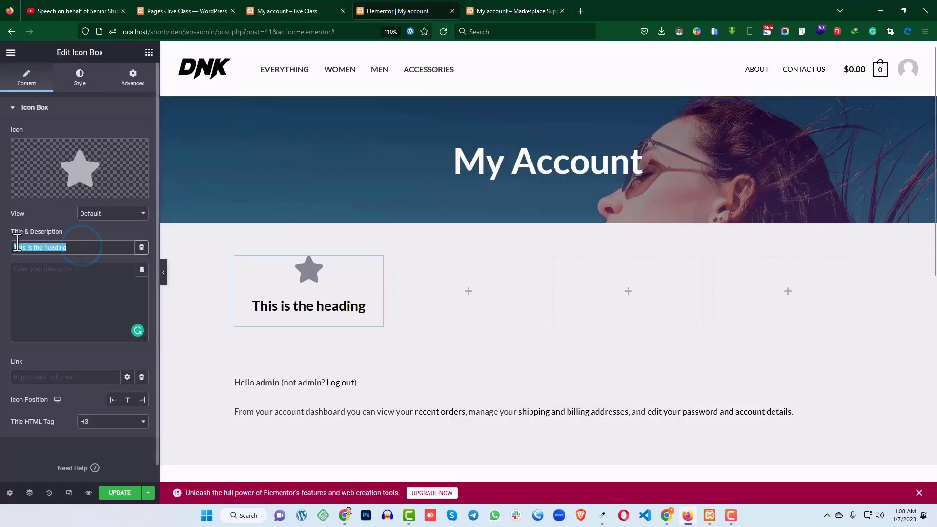
pyautogui.write('Das')
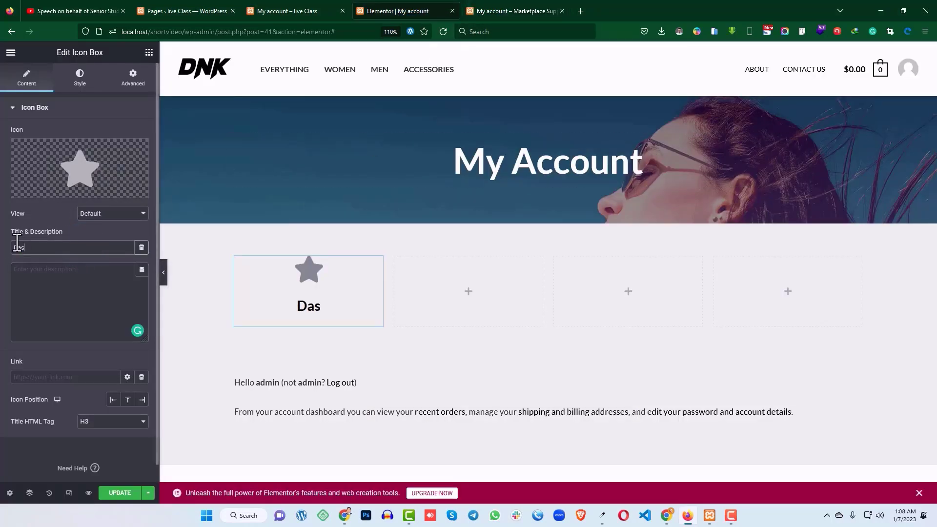
pyautogui.write('sboard')
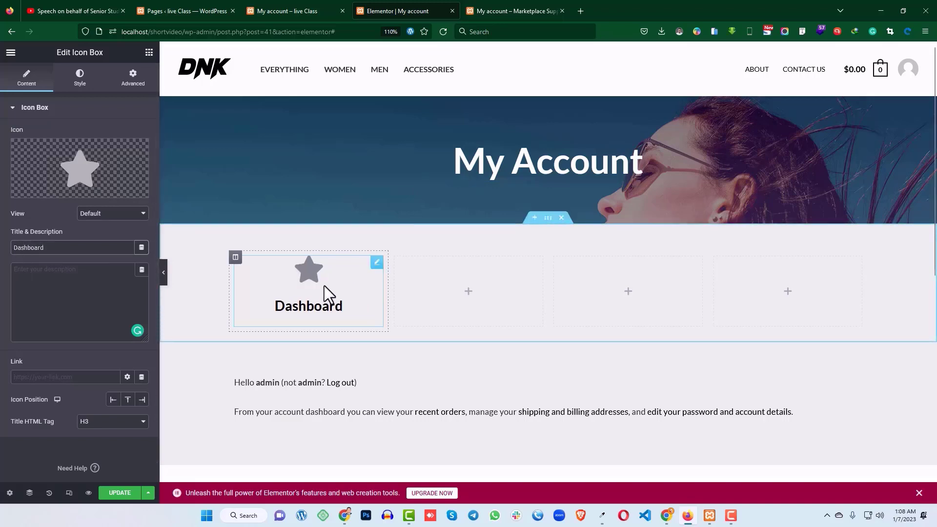
# Search the icon library for "lap" and replace the Dashboard box's star with the house-and-laptop icon.
pyautogui.click(76, 169)
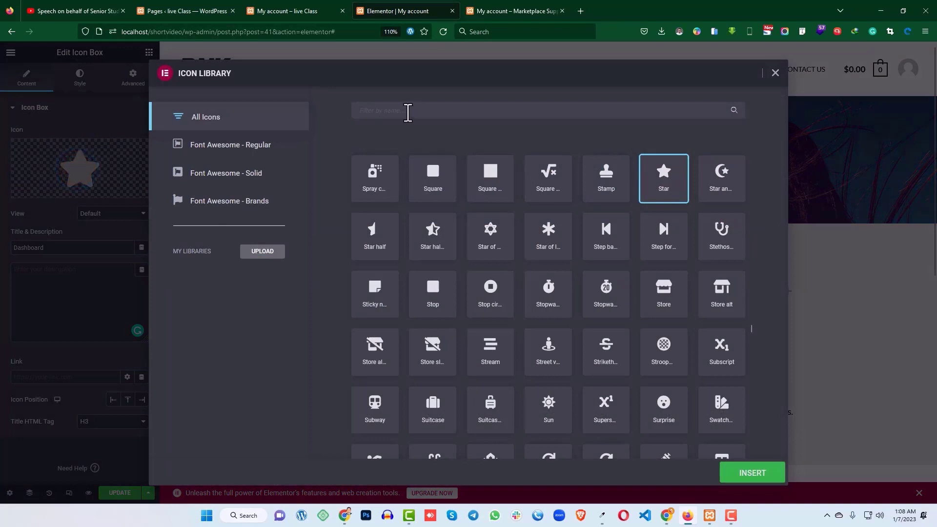
pyautogui.write('lap')
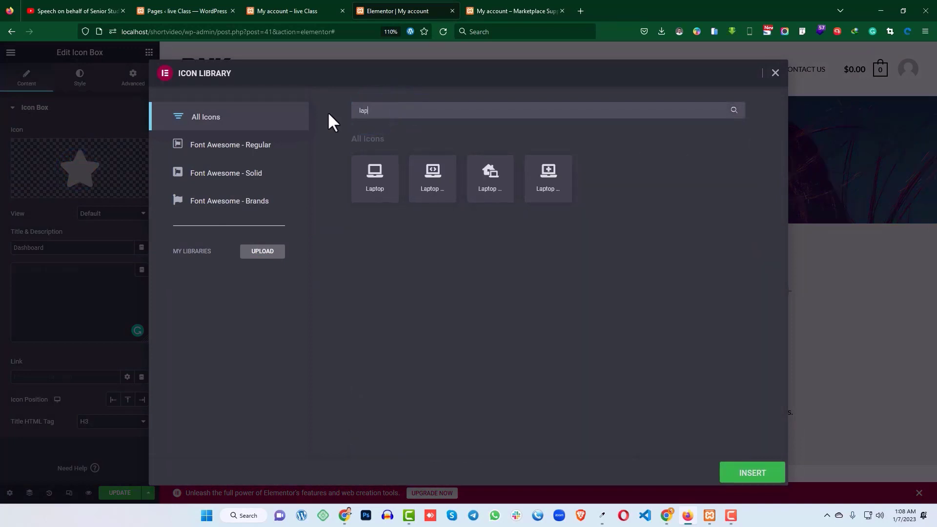
pyautogui.click(501, 185)
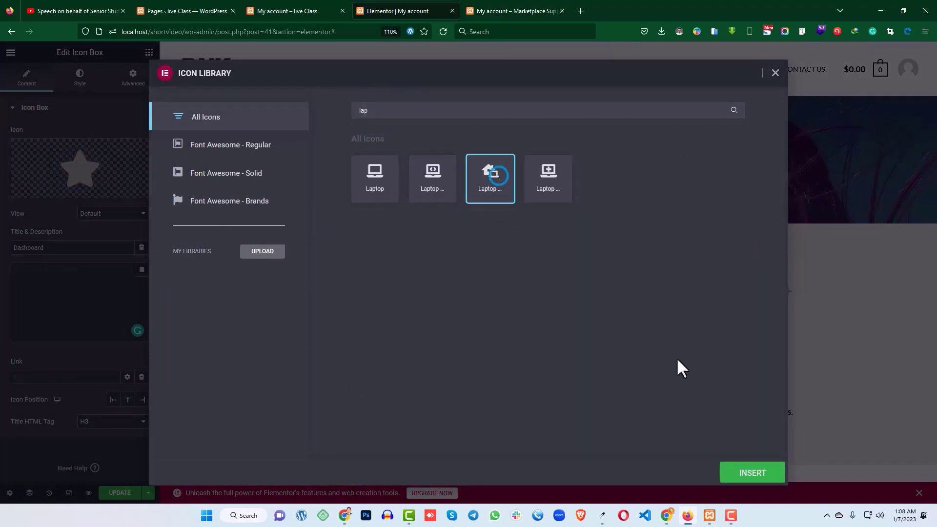
pyautogui.click(768, 473)
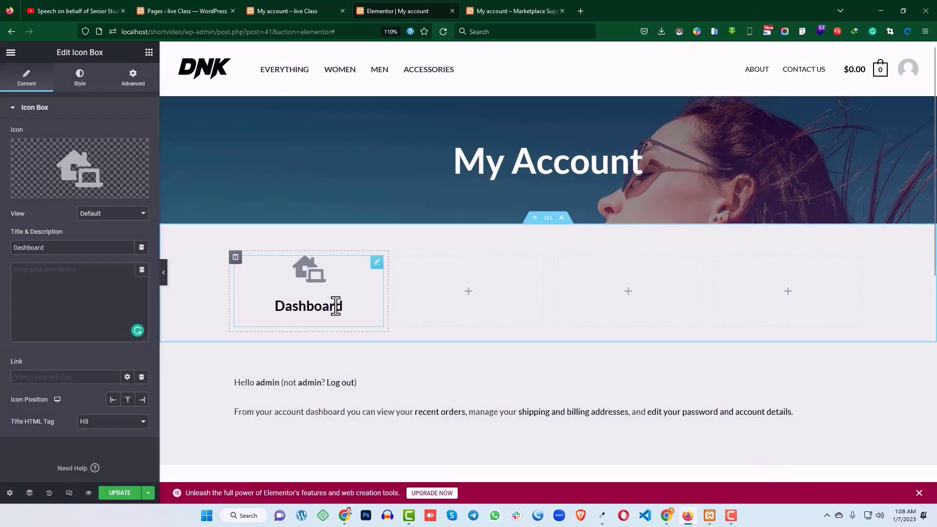
# Compare with the reference page and give the Dashboard column a classic background coloured #FFFFFF.
pyautogui.click(502, 9)
pyautogui.click(408, 9)
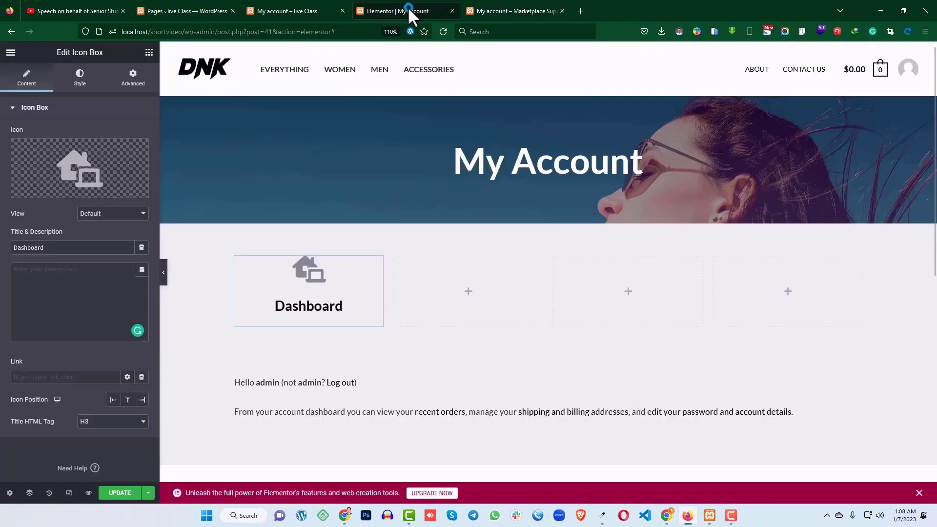
pyautogui.click(236, 257)
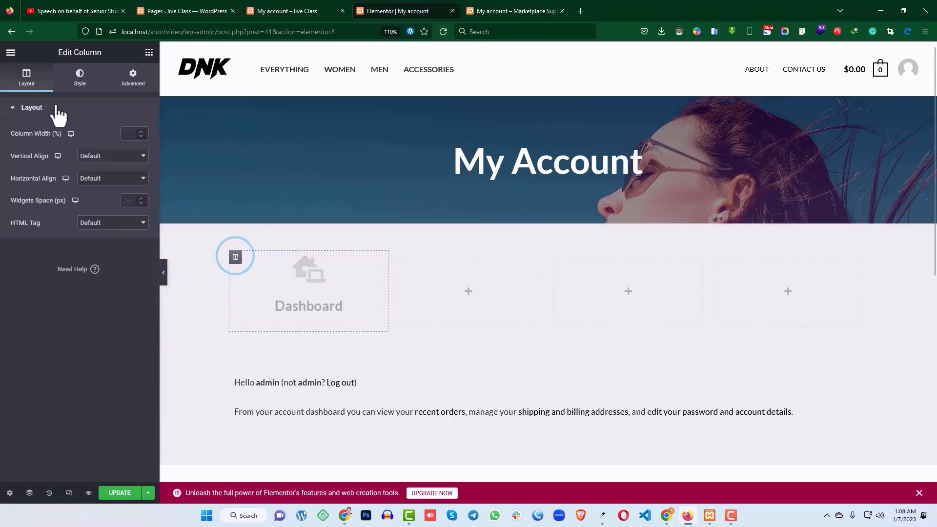
pyautogui.click(81, 79)
pyautogui.click(114, 157)
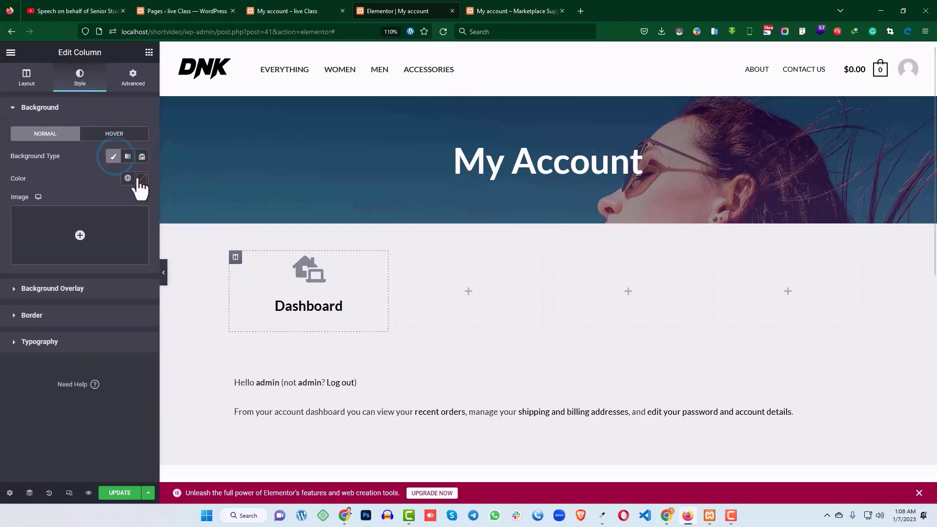
pyautogui.click(141, 178)
pyautogui.click(76, 301)
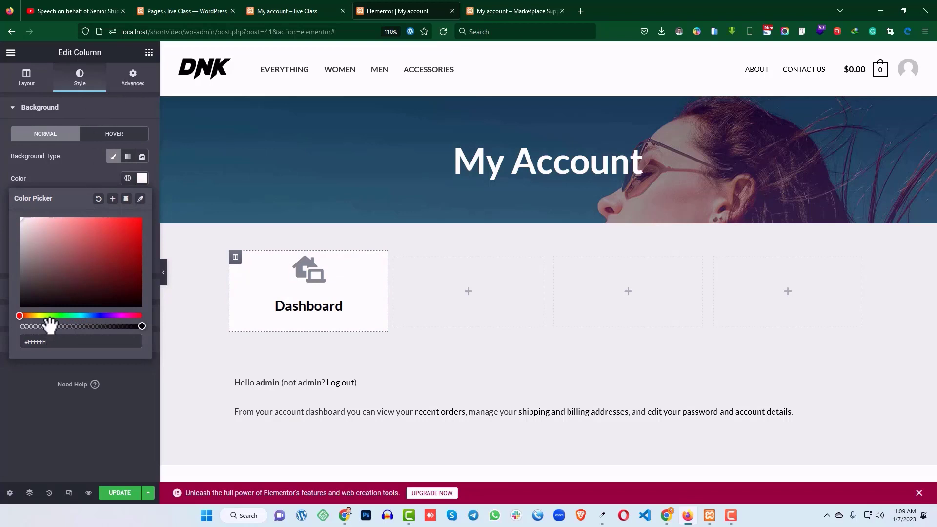
# Set the Dashboard column's border radius to 7 px on all corners.
pyautogui.click(4, 324)
pyautogui.click(34, 162)
pyautogui.click(34, 162)
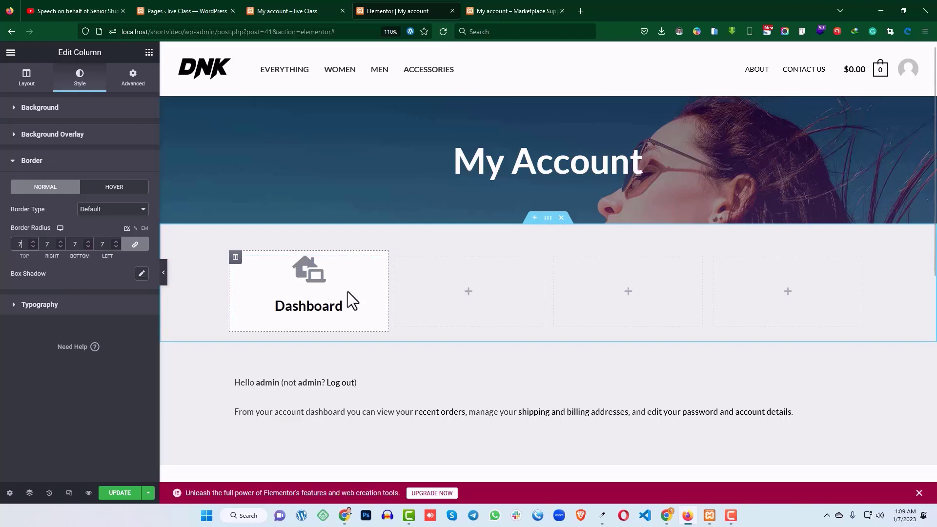
# Unlink the Dashboard column's margin values and set the right and left margins to 10 px.
pyautogui.click(135, 78)
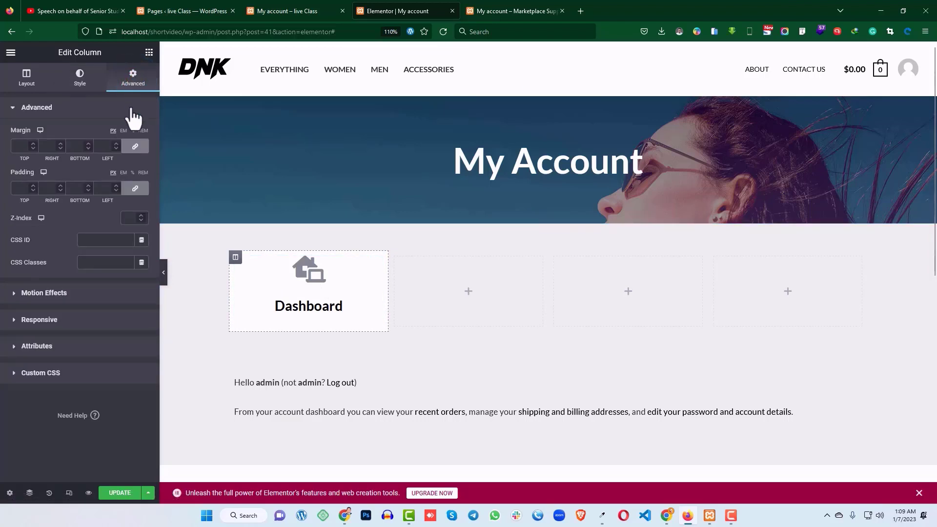
pyautogui.click(135, 147)
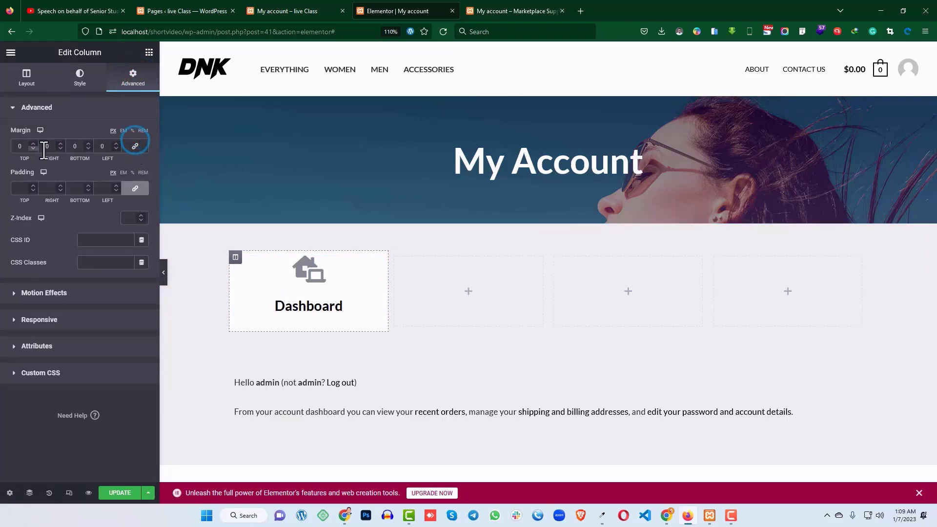
pyautogui.write('10')
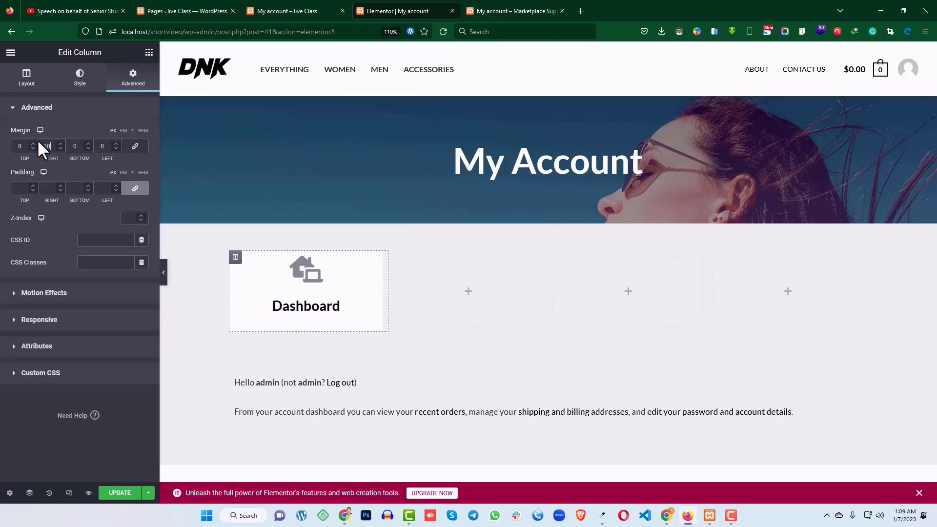
pyautogui.write('10')
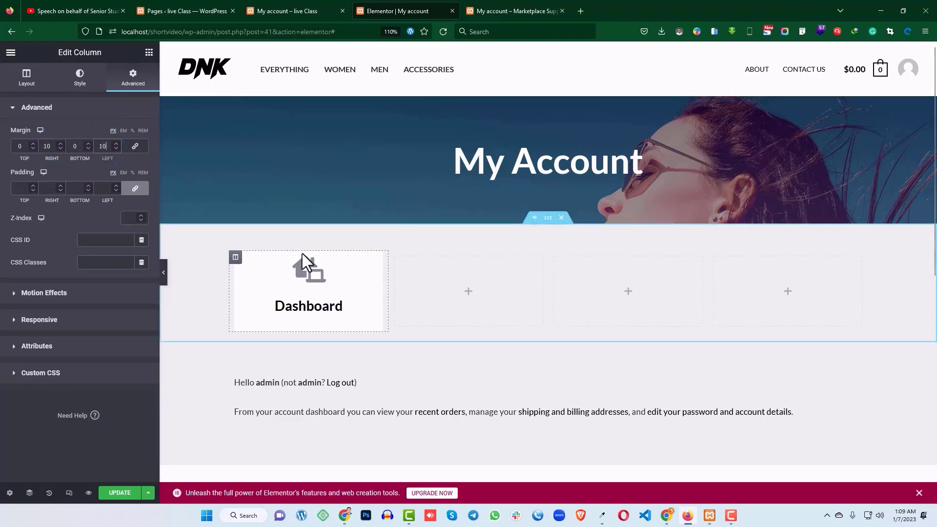
# Unlink the Dashboard column's padding values and set the top padding to 15 px.
pyautogui.click(136, 188)
pyautogui.click(18, 189)
pyautogui.write('15')
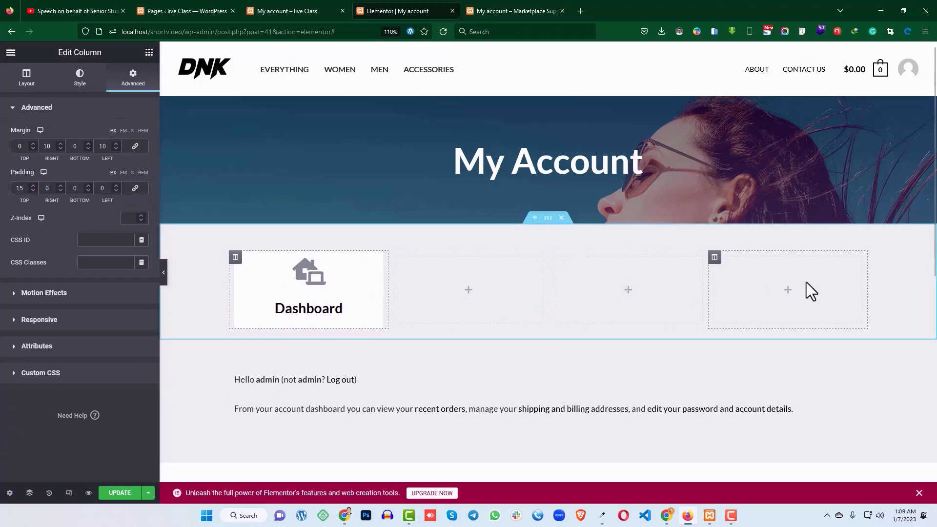
# Duplicate the Dashboard column three times to make four identical cards.
pyautogui.rightClick(235, 257)
pyautogui.click(266, 278)
pyautogui.rightClick(236, 258)
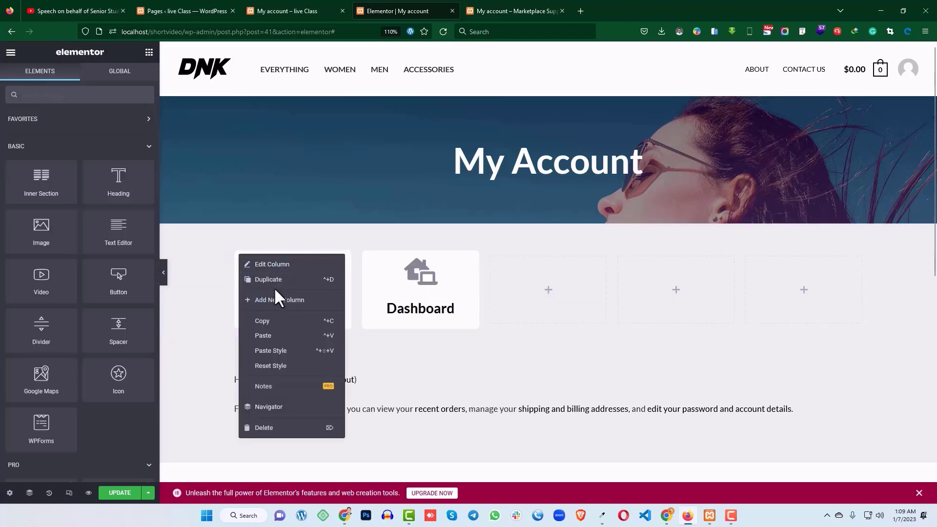
pyautogui.click(271, 282)
pyautogui.rightClick(236, 259)
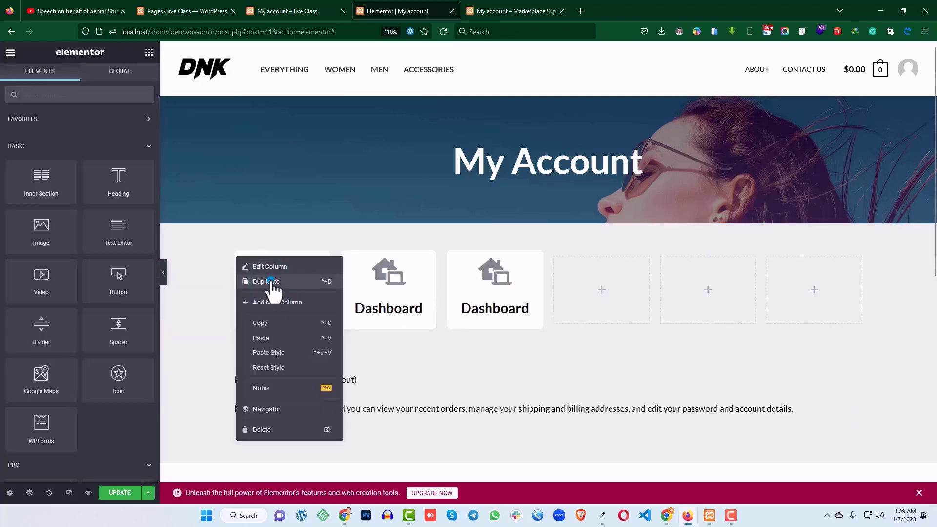
pyautogui.click(271, 281)
# Delete the three empty columns beside the Dashboard cards.
pyautogui.rightClick(605, 259)
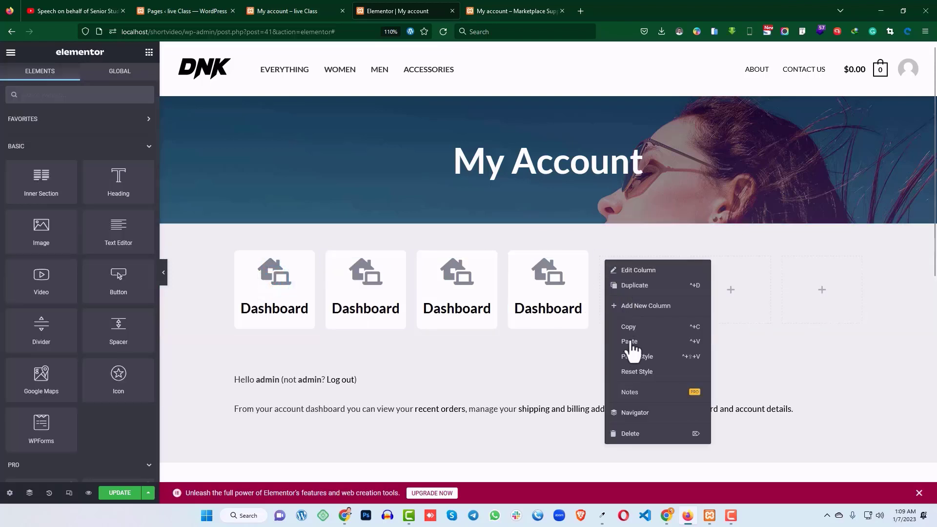
pyautogui.click(630, 434)
pyautogui.rightClick(666, 257)
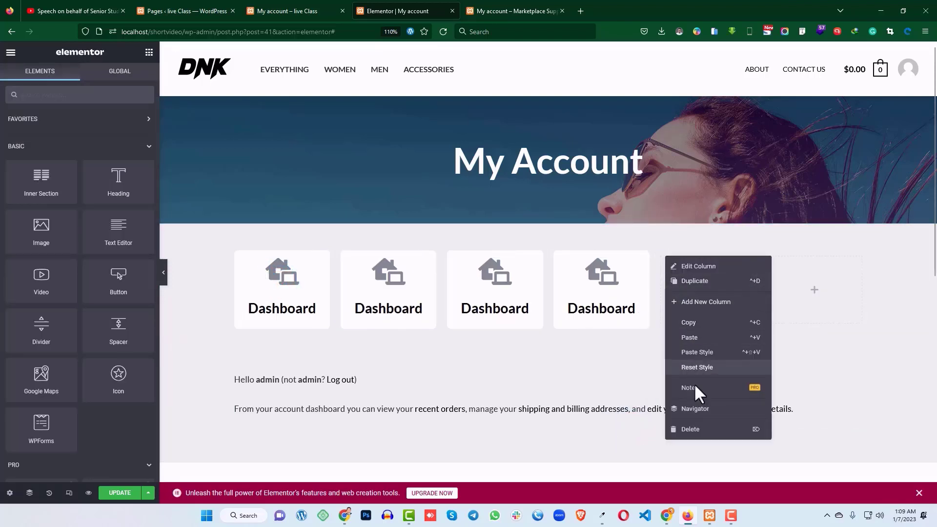
pyautogui.click(690, 429)
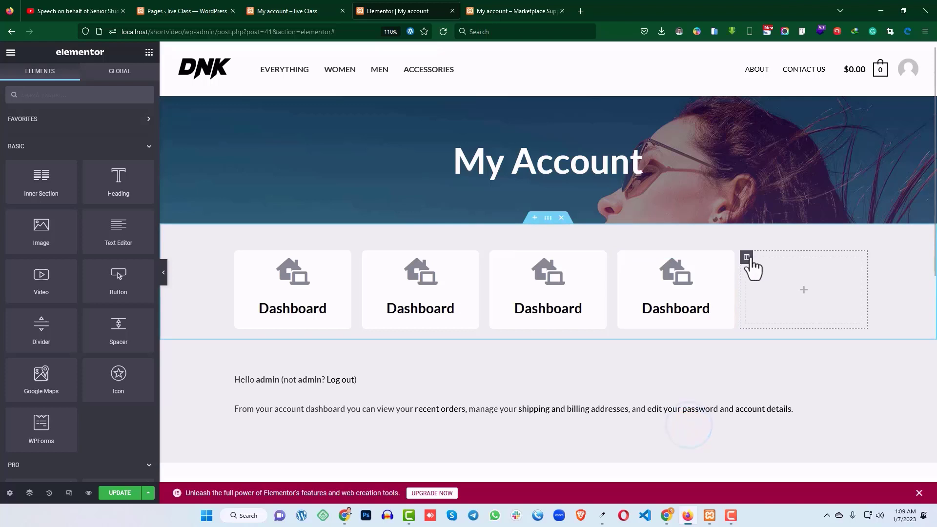
pyautogui.rightClick(751, 261)
pyautogui.click(781, 431)
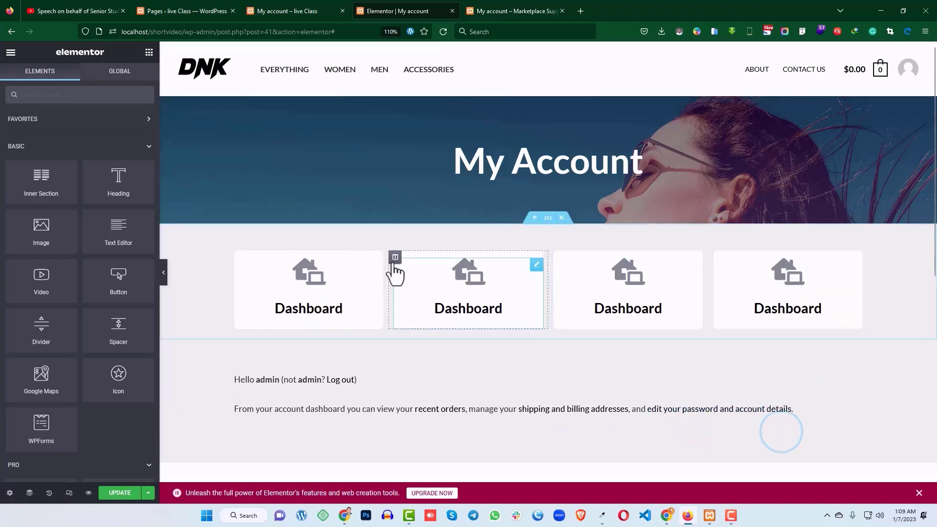
# Set the title typography of the first Dashboard icon box to the Tahoma font family at 20 px, following the reference page.
pyautogui.click(510, 11)
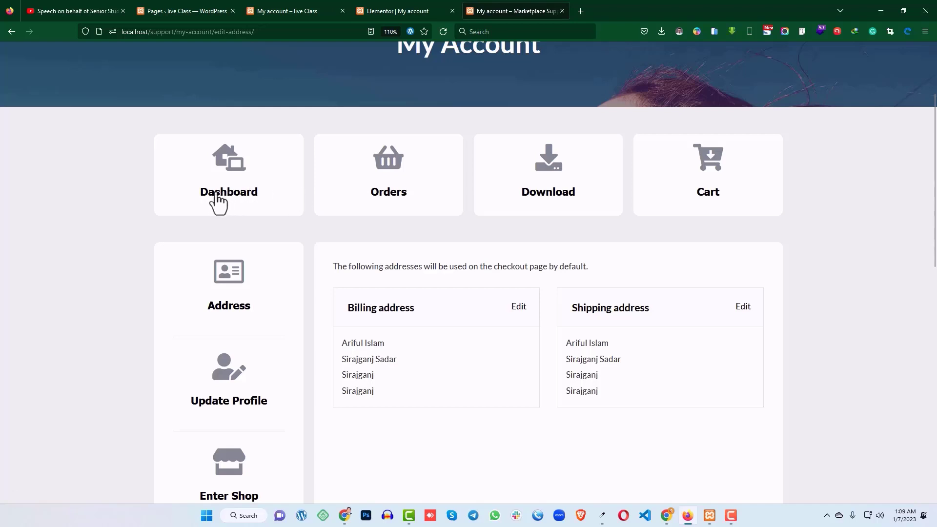
pyautogui.click(385, 10)
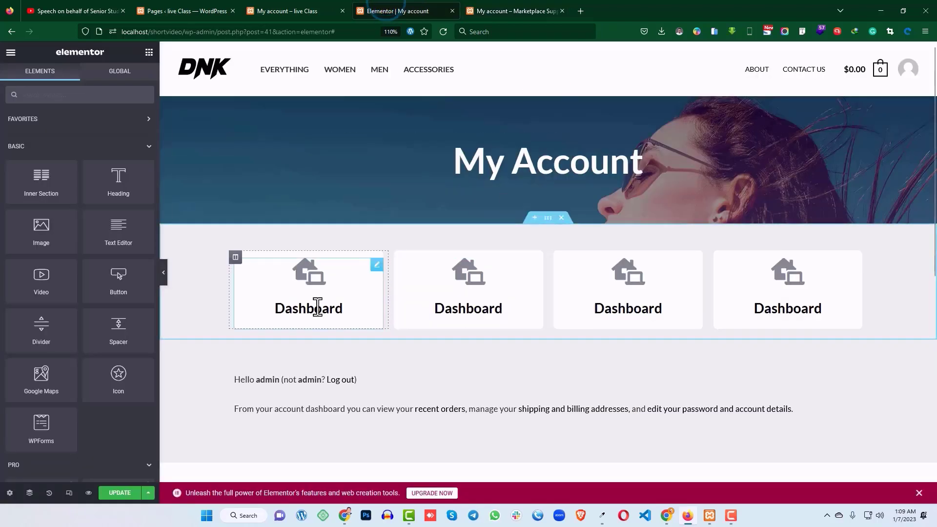
pyautogui.click(377, 265)
pyautogui.click(80, 79)
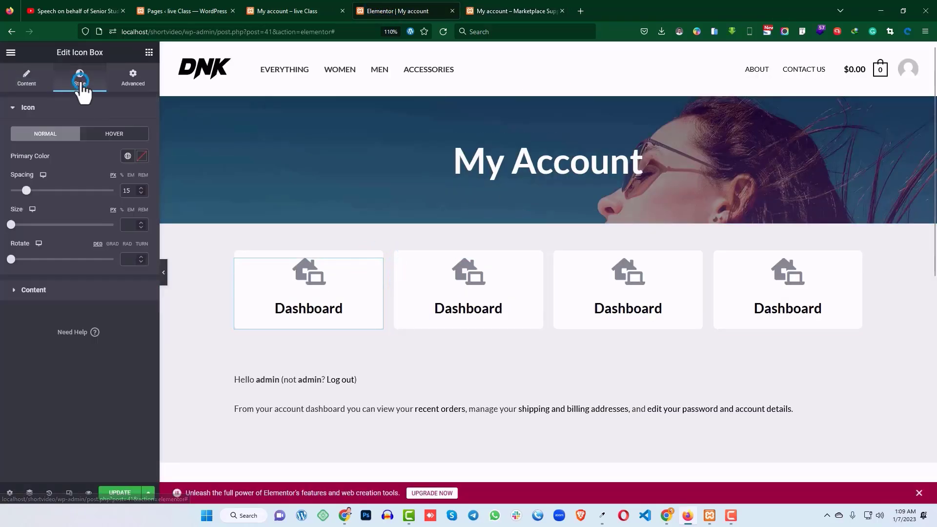
pyautogui.click(74, 292)
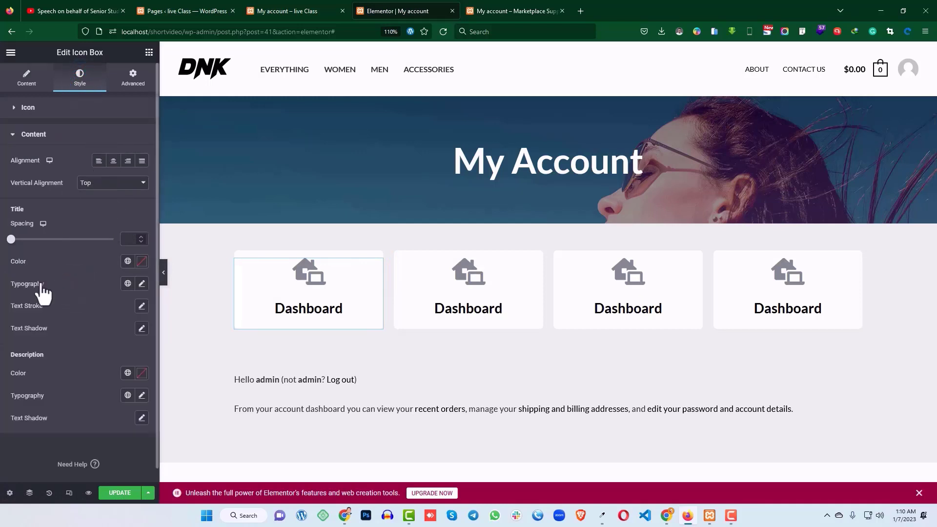
pyautogui.click(141, 284)
pyautogui.click(116, 333)
pyautogui.click(95, 403)
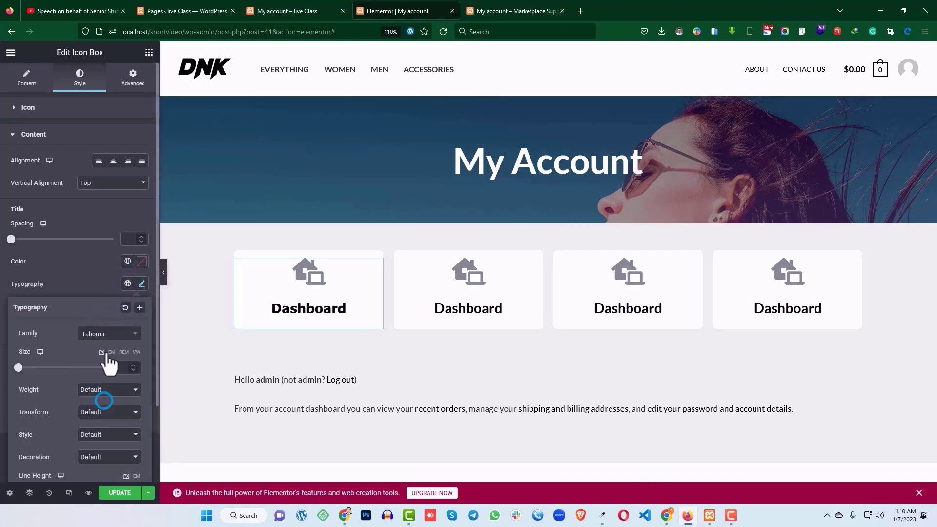
pyautogui.click(118, 368)
pyautogui.write('20')
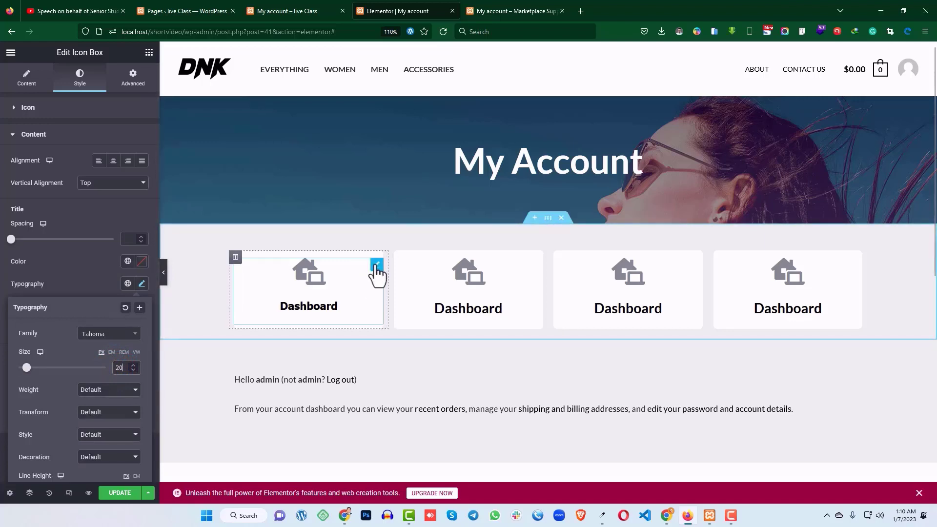
# Copy the first Dashboard icon box and paste its style onto the icon boxes in the other three cards.
pyautogui.rightClick(377, 271)
pyautogui.click(409, 307)
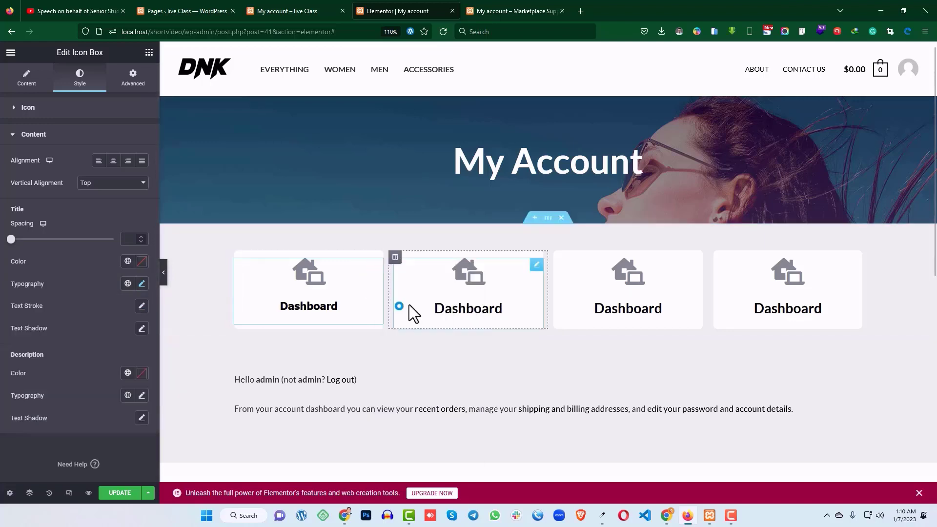
pyautogui.rightClick(538, 267)
pyautogui.click(567, 344)
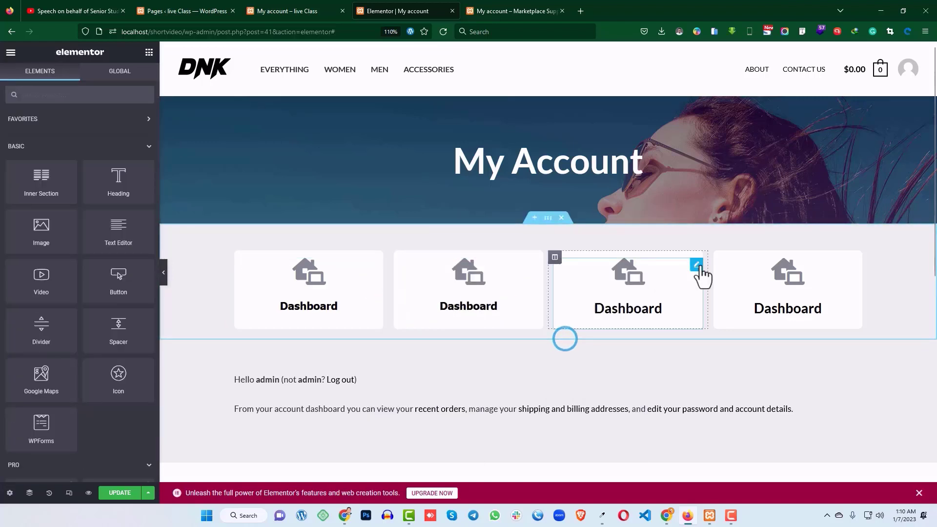
pyautogui.rightClick(698, 264)
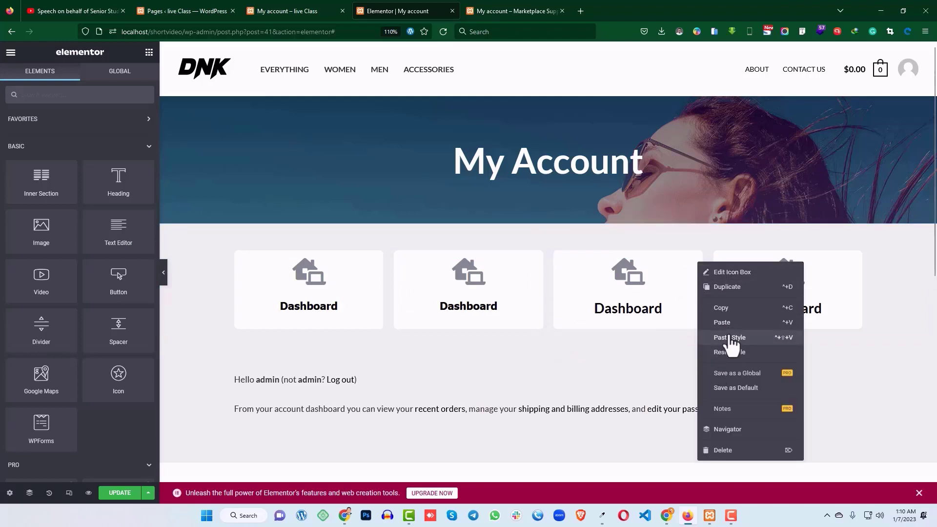
pyautogui.click(730, 338)
pyautogui.rightClick(854, 274)
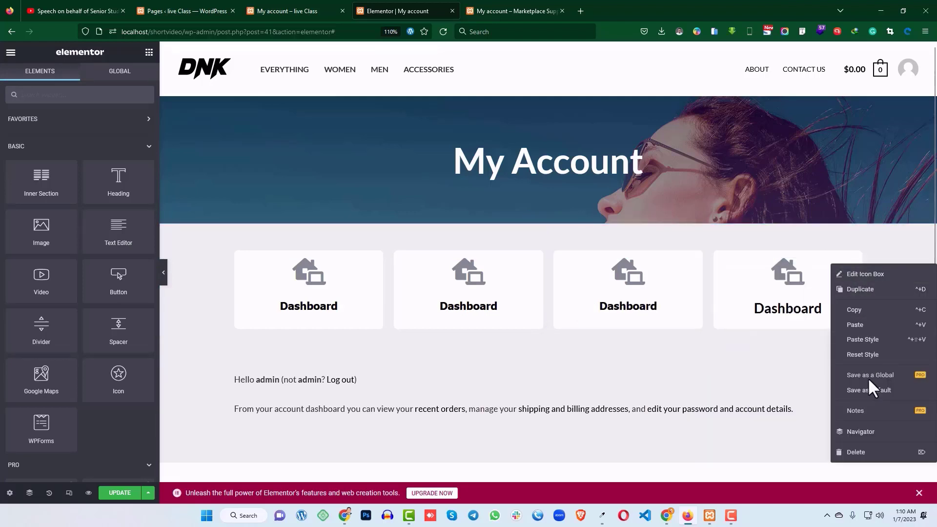
pyautogui.click(870, 340)
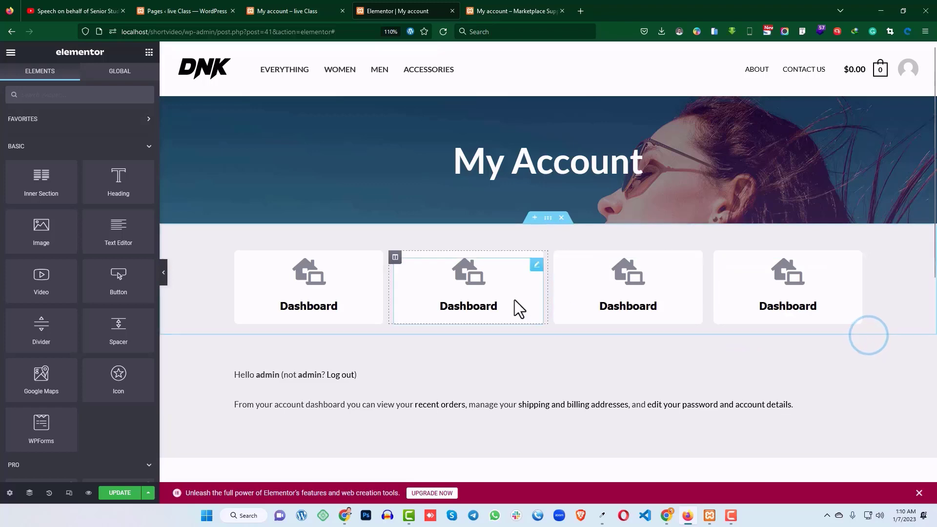
# Change the second card's title to Orders, following the card names on the reference page.
pyautogui.scroll(-3, 336, 293)
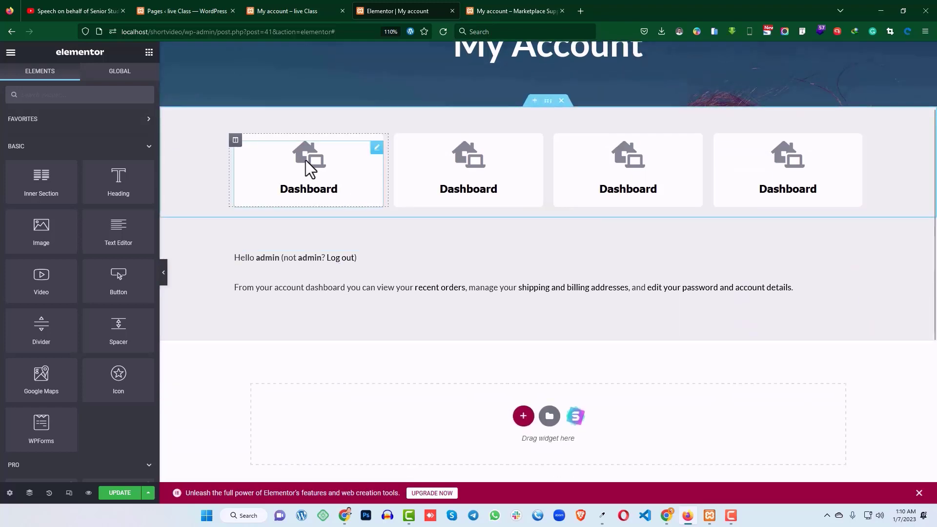
pyautogui.click(504, 10)
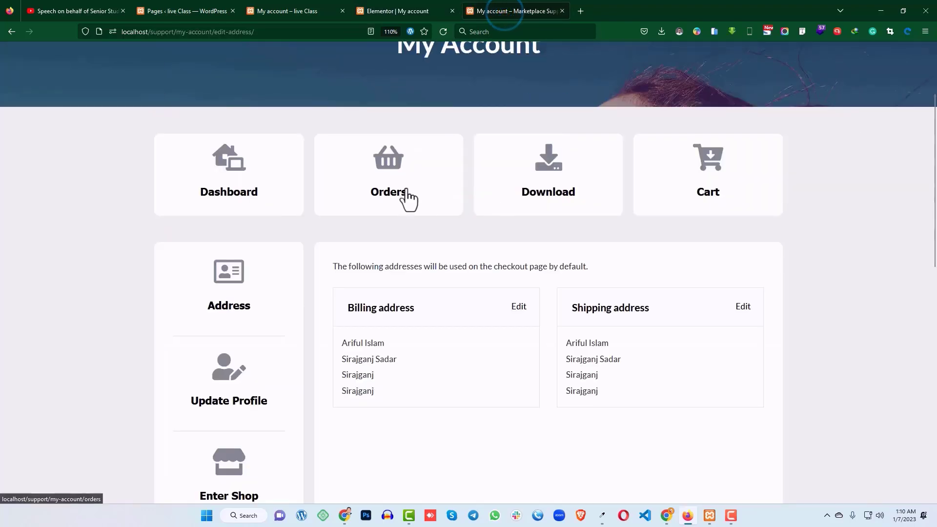
pyautogui.click(410, 11)
pyautogui.click(535, 146)
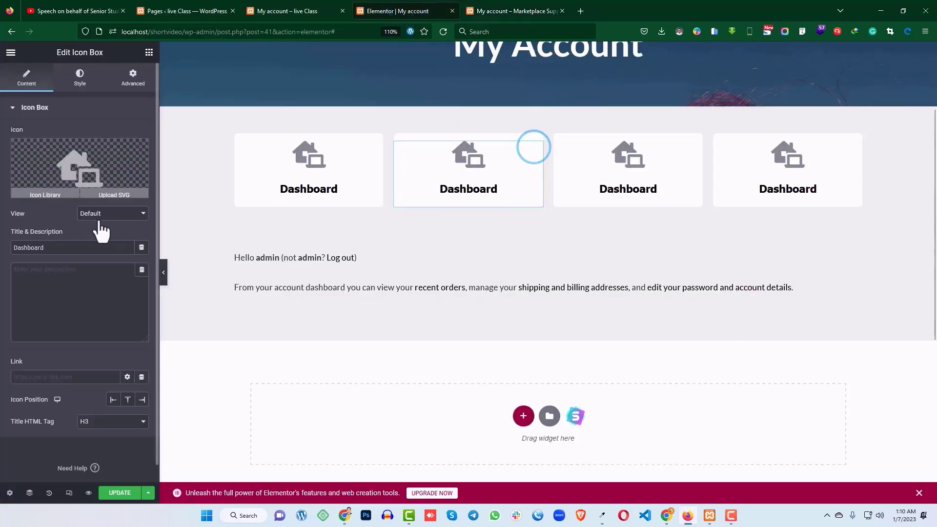
pyautogui.moveTo(61, 247); pyautogui.dragTo(3, 246)
pyautogui.write('Orders')
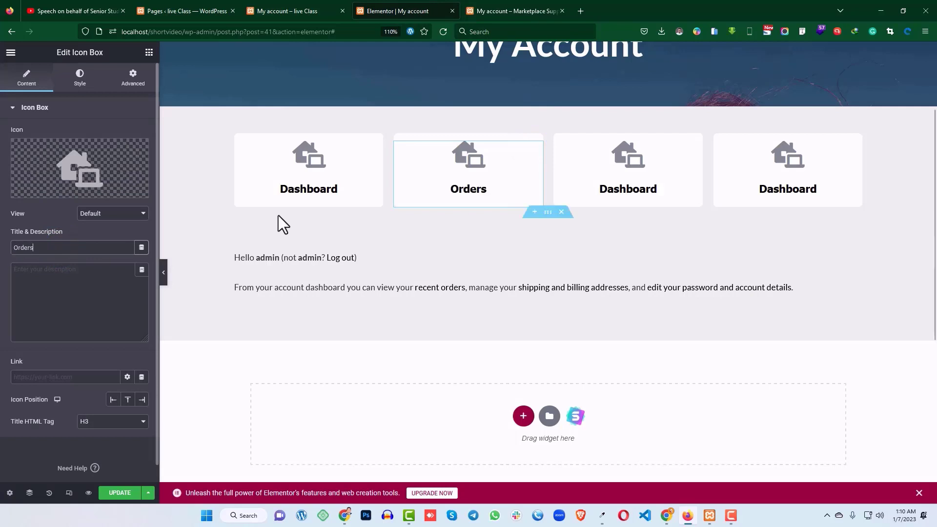
# Change the third card's title to Download.
pyautogui.click(696, 147)
pyautogui.moveTo(64, 249); pyautogui.dragTo(17, 250)
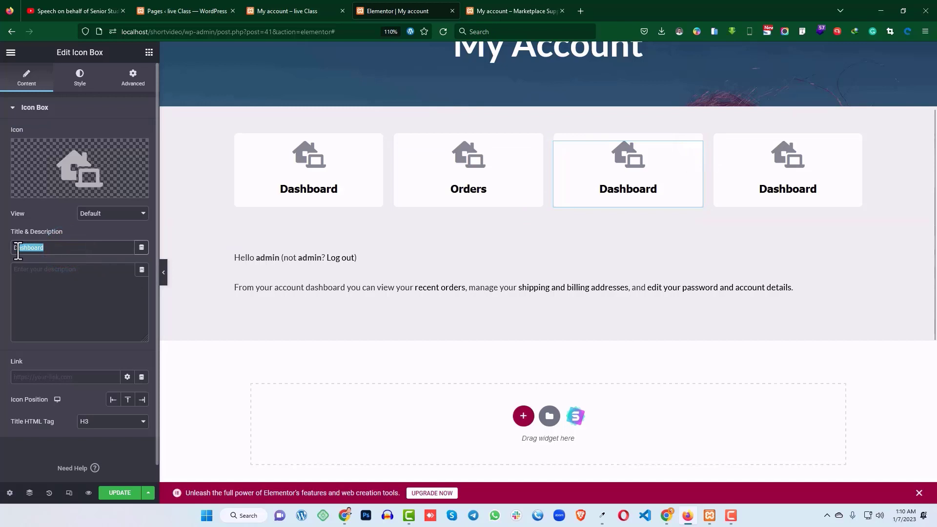
pyautogui.write('onw')
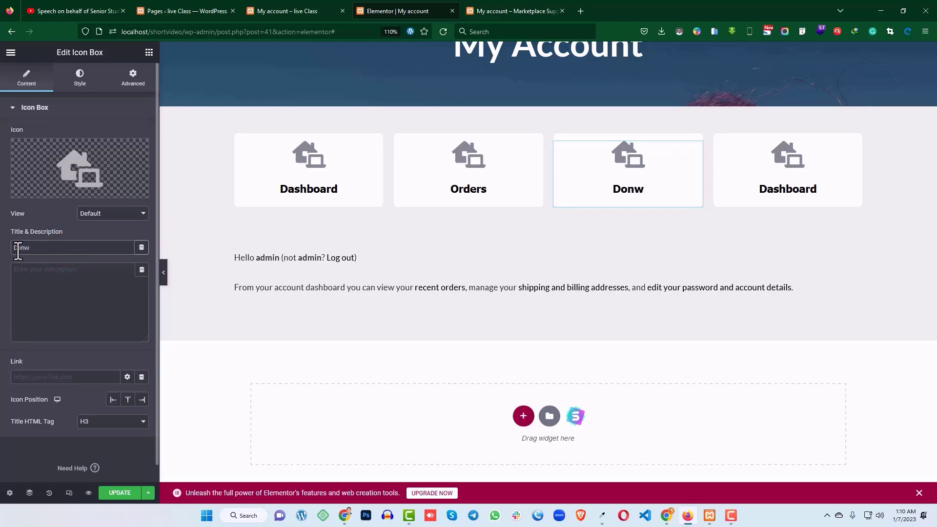
pyautogui.press('BackSpace')
pyautogui.write('wnload')
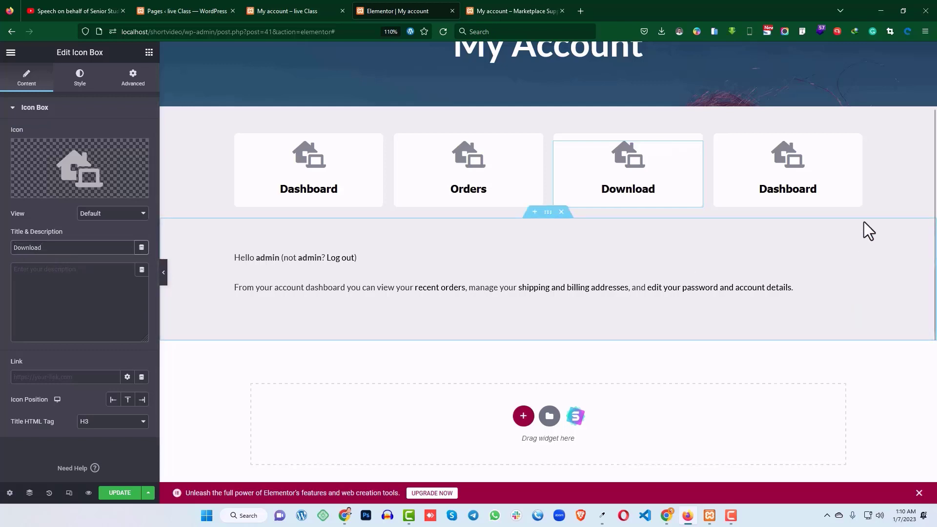
# Change the fourth card's title to Cart.
pyautogui.click(859, 146)
pyautogui.moveTo(60, 248); pyautogui.dragTo(6, 259)
pyautogui.write('Cart')
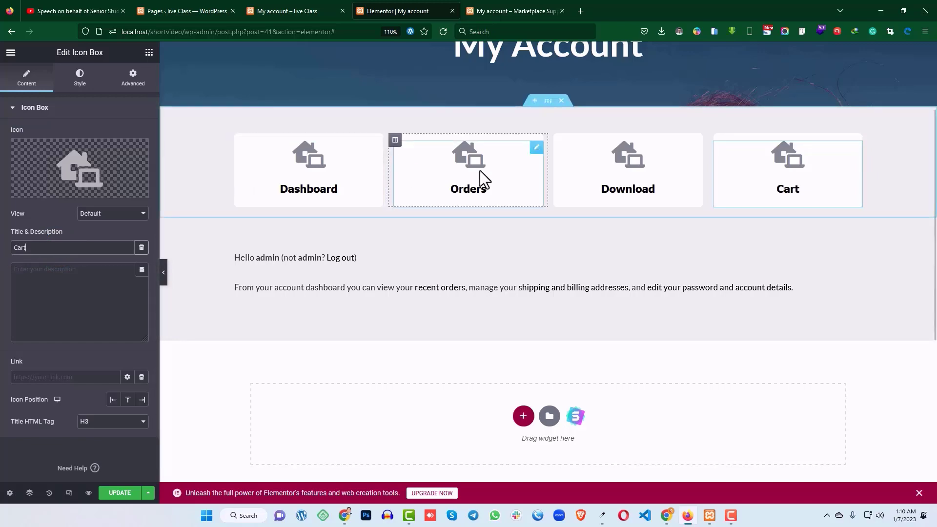
# Replace the Orders card's icon with the shopping basket icon from the icon library.
pyautogui.click(539, 146)
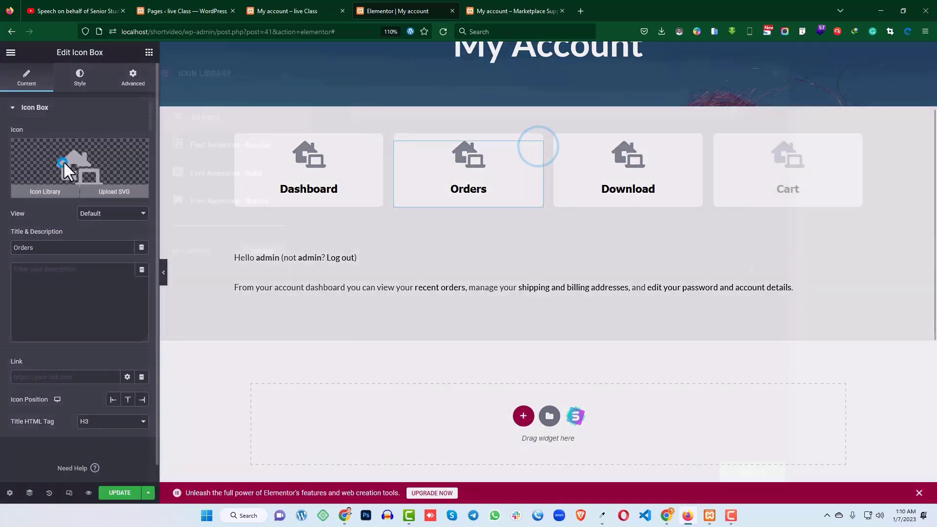
pyautogui.click(69, 169)
pyautogui.click(393, 113)
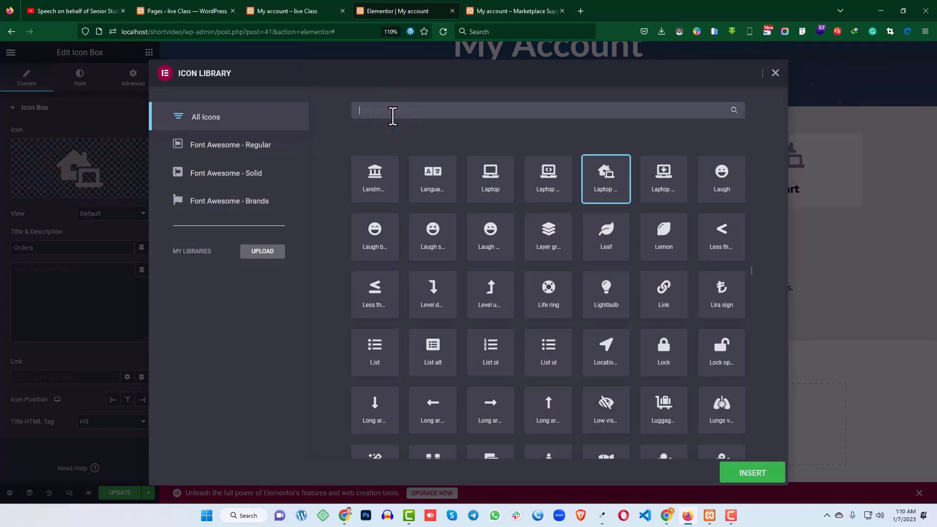
pyautogui.write('shop')
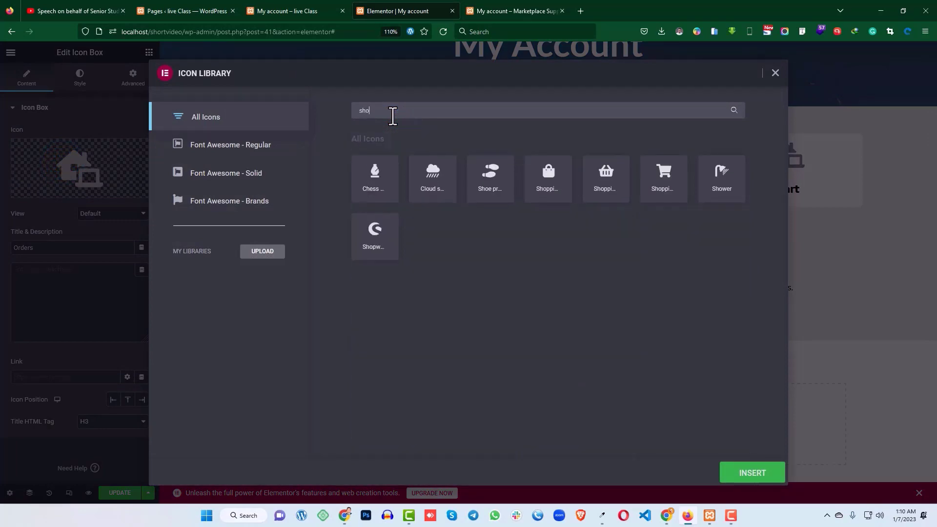
pyautogui.click(491, 188)
pyautogui.click(741, 471)
# Search the icon library for "download" and set the tray-style download icon on the Download card.
pyautogui.click(694, 152)
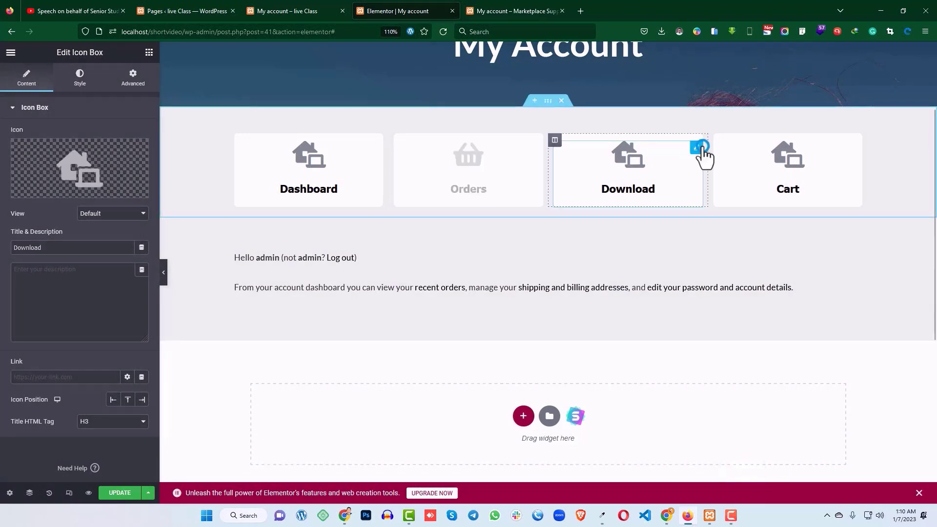
pyautogui.click(87, 170)
pyautogui.click(395, 113)
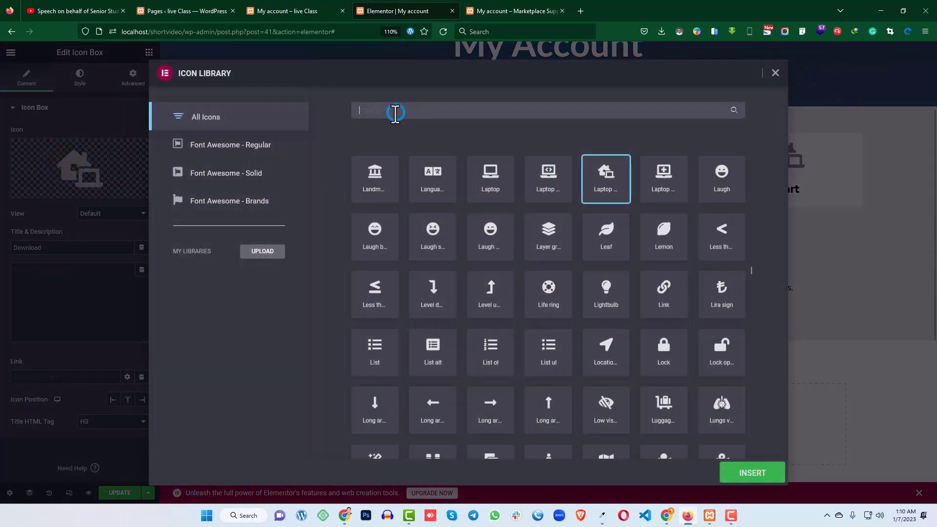
pyautogui.write('download')
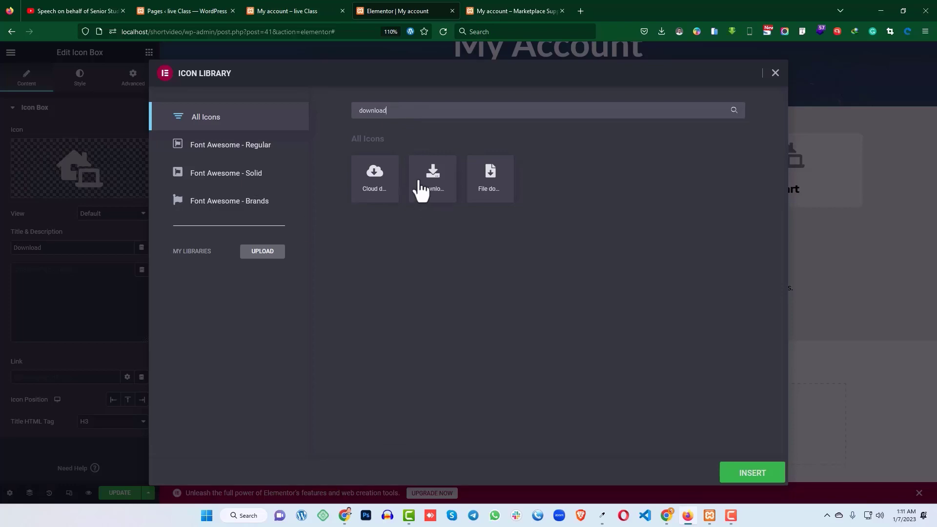
pyautogui.click(421, 189)
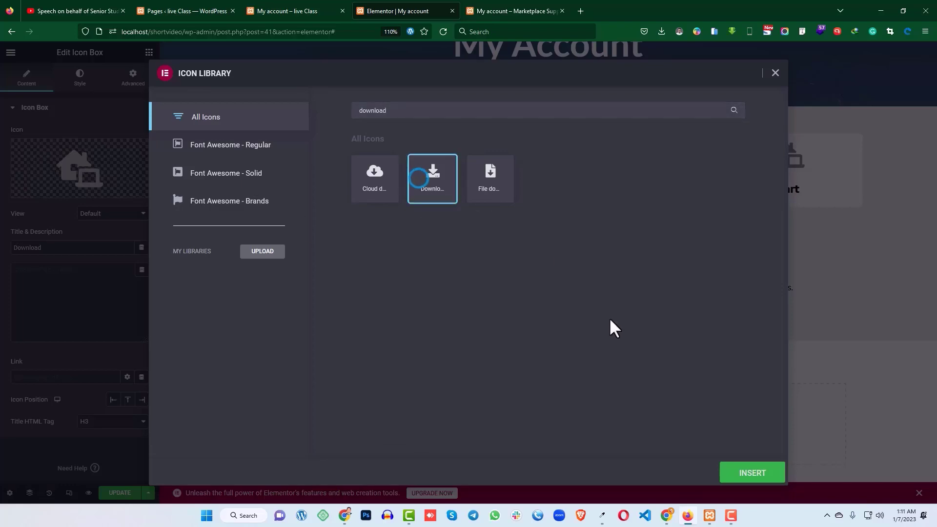
pyautogui.click(745, 478)
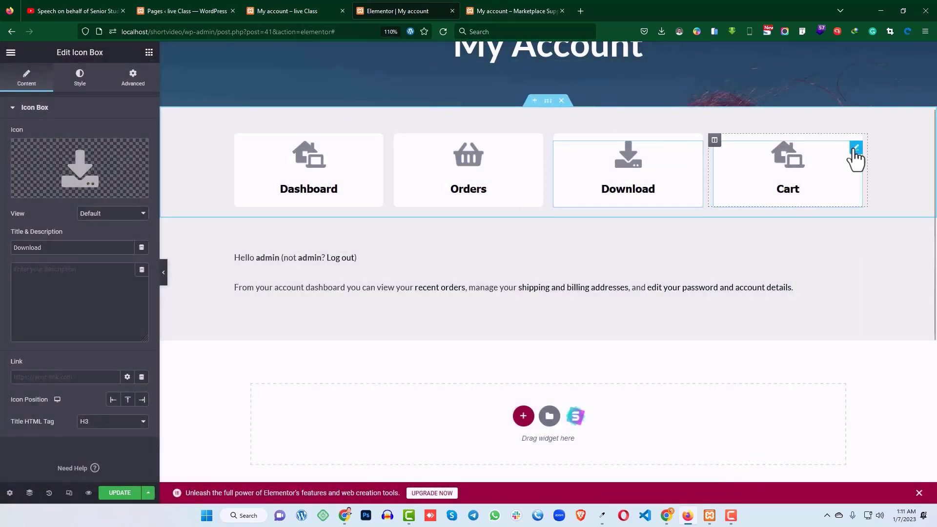
# Search the icon library for "cart" and set the cart icon with a down arrow on the Cart card, matching the reference page.
pyautogui.click(856, 148)
pyautogui.click(73, 173)
pyautogui.click(370, 111)
pyautogui.write('cart')
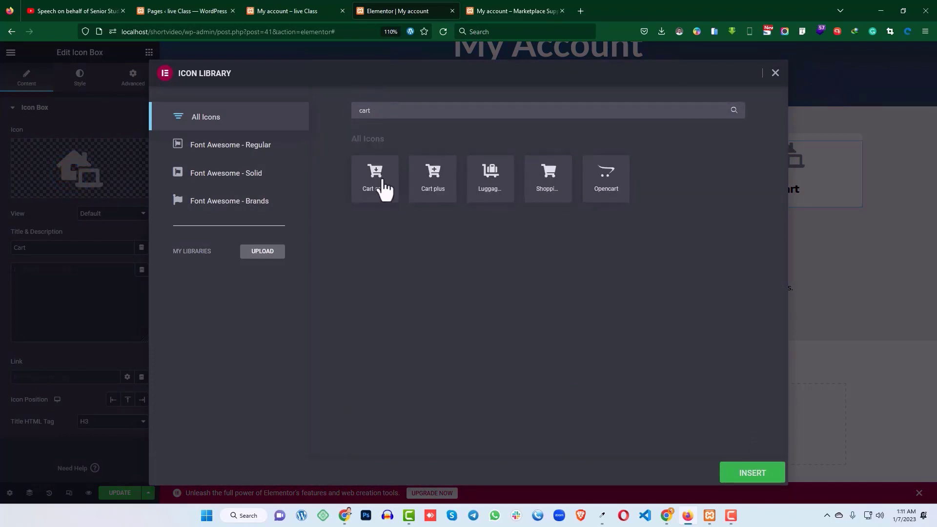
pyautogui.click(515, 11)
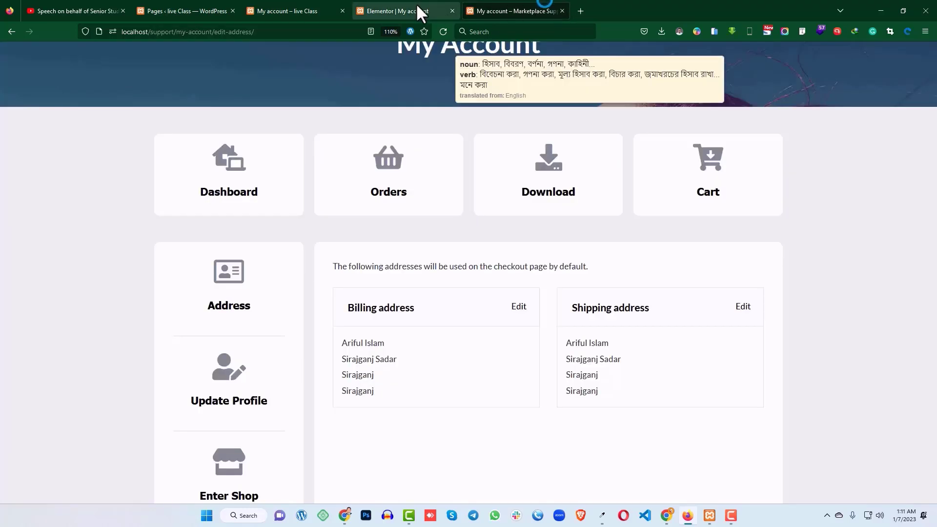
pyautogui.click(297, 10)
pyautogui.click(388, 9)
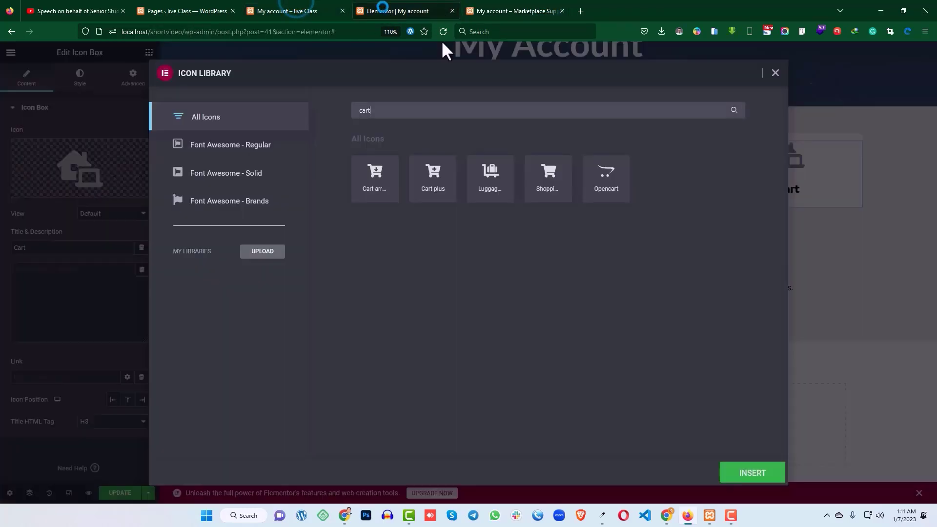
pyautogui.click(385, 183)
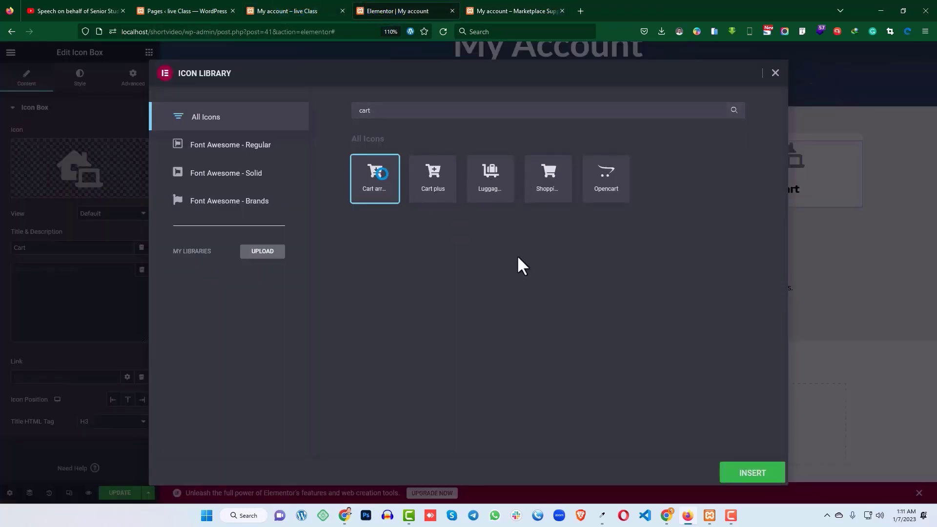
pyautogui.click(747, 473)
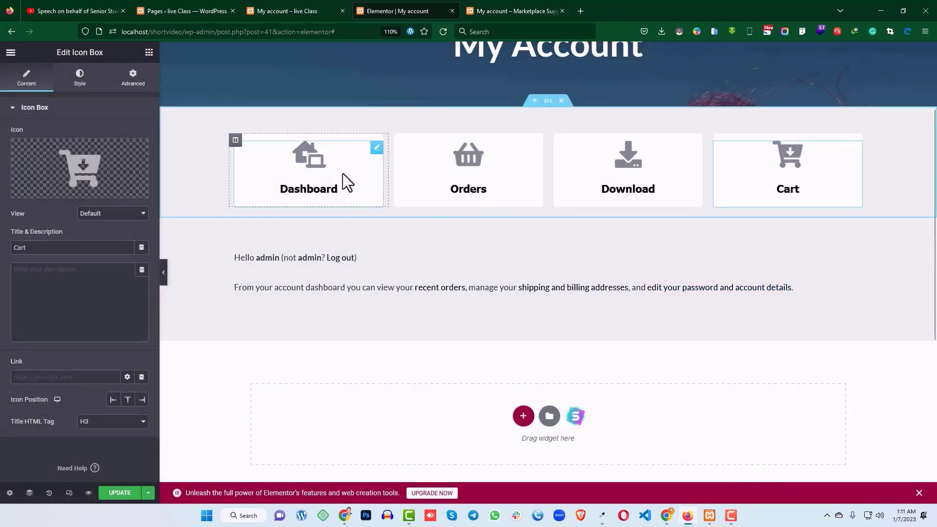
pyautogui.click(517, 11)
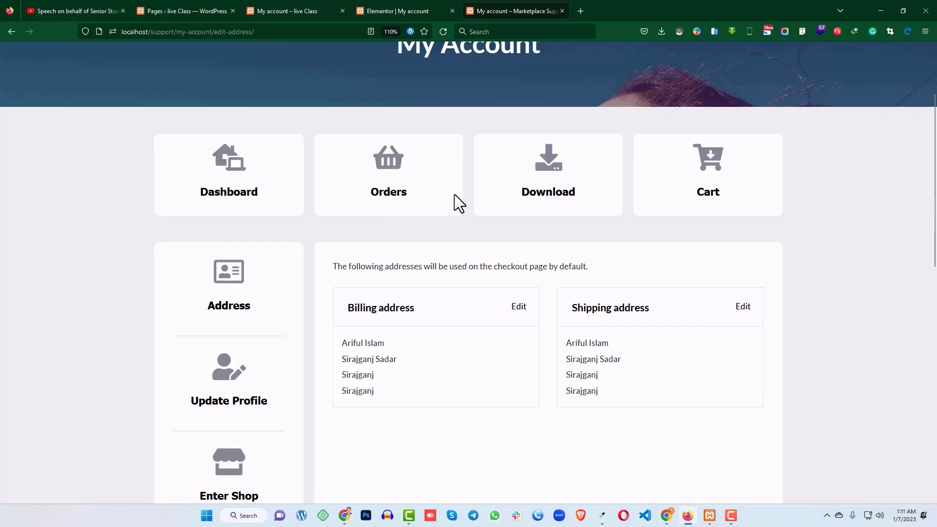
pyautogui.click(388, 9)
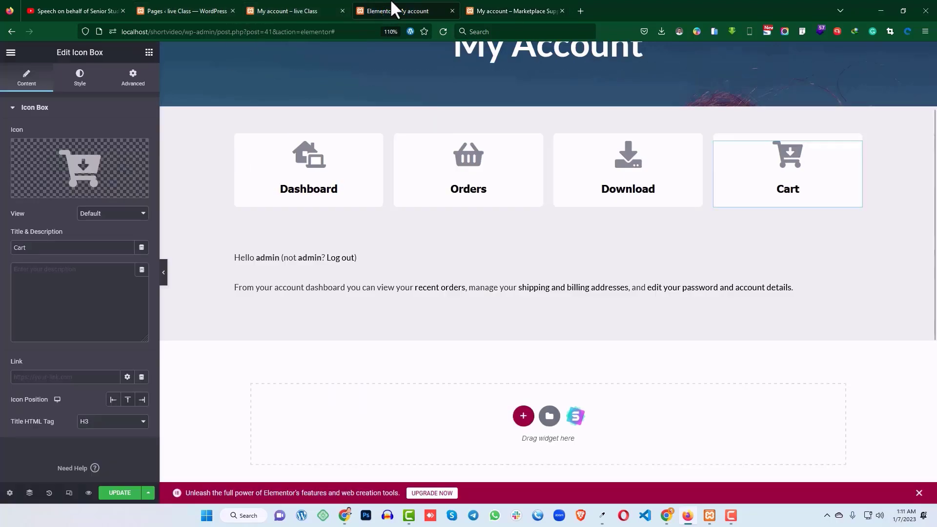
pyautogui.click(521, 10)
pyautogui.click(383, 10)
pyautogui.click(209, 9)
pyautogui.click(268, 10)
pyautogui.click(228, 31)
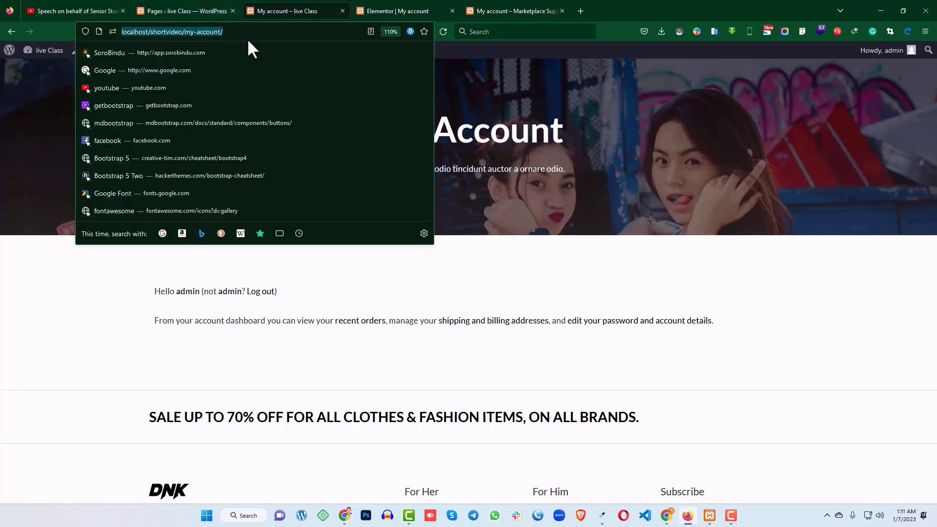
pyautogui.click(414, 6)
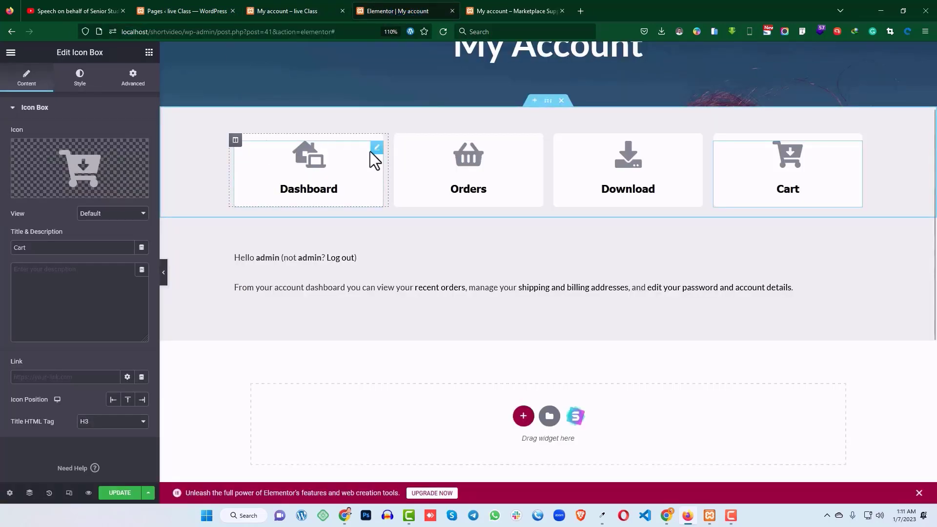
pyautogui.click(377, 149)
pyautogui.click(24, 83)
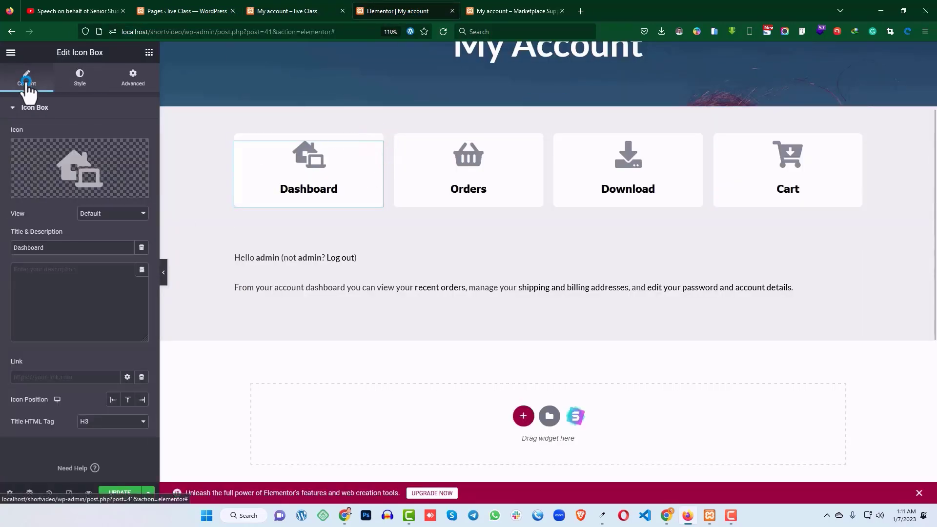
pyautogui.click(37, 377)
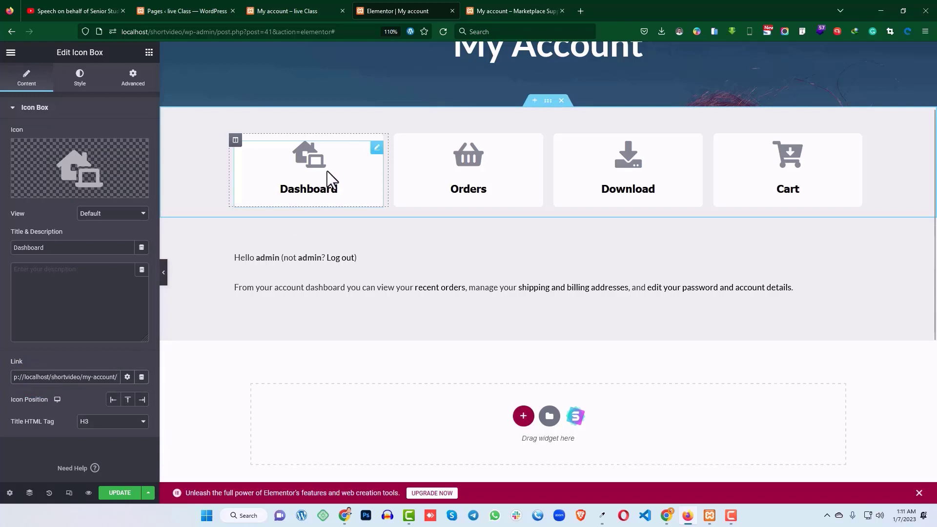
# Open WooCommerce's Advanced settings and review the checkout and account endpoints.
pyautogui.click(285, 9)
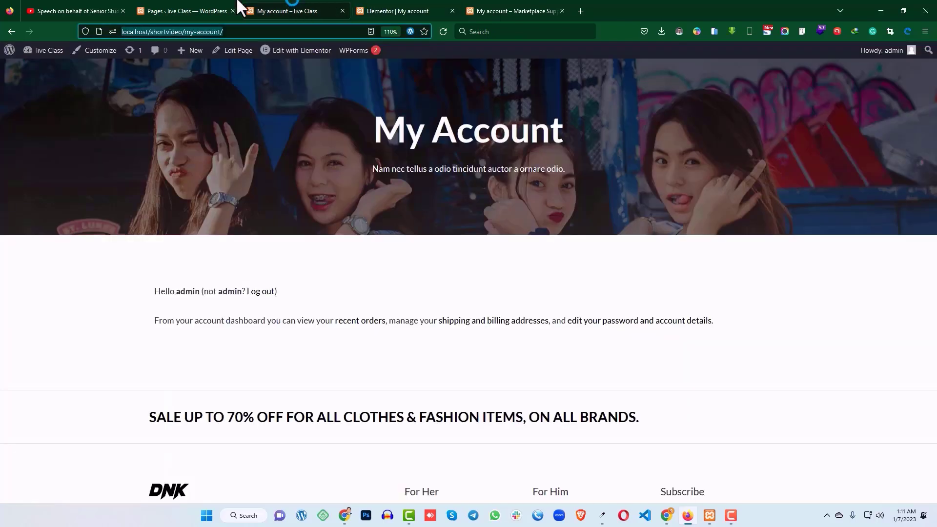
pyautogui.click(212, 11)
pyautogui.moveTo(30, 239)
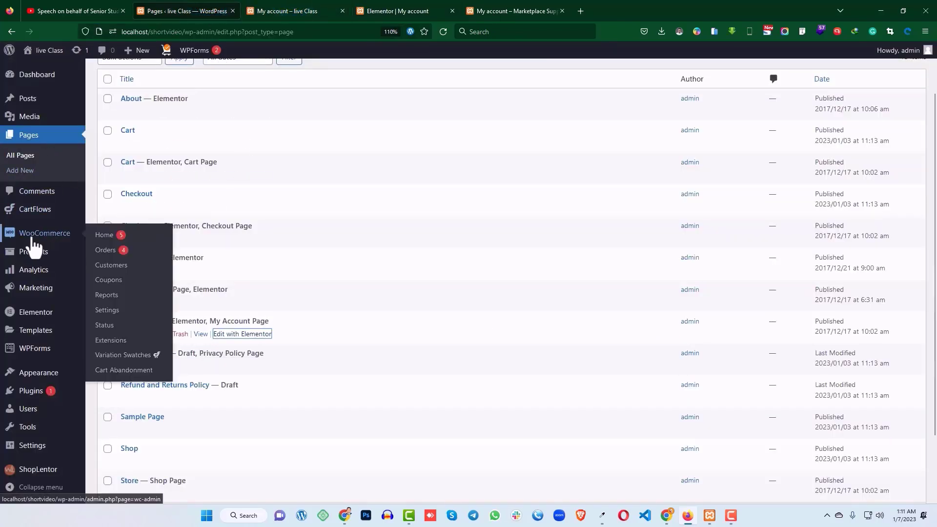
pyautogui.click(116, 311)
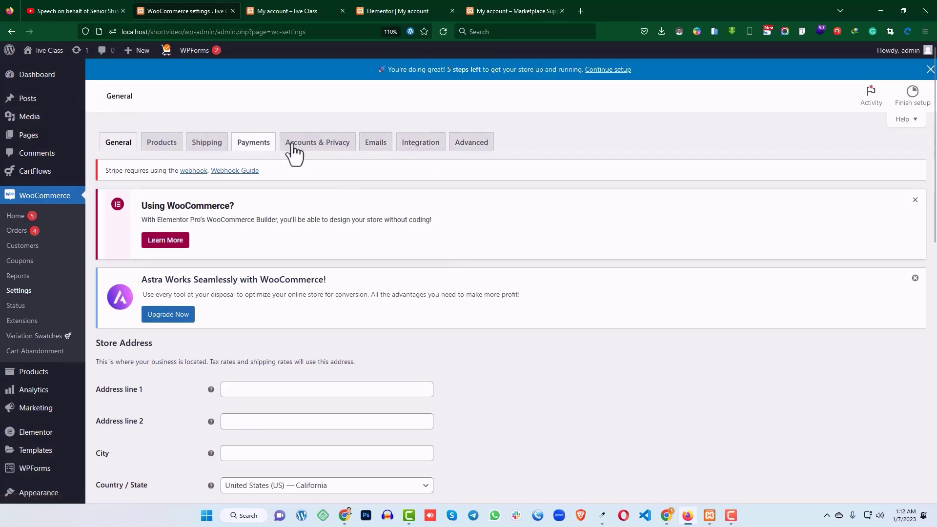
pyautogui.click(471, 146)
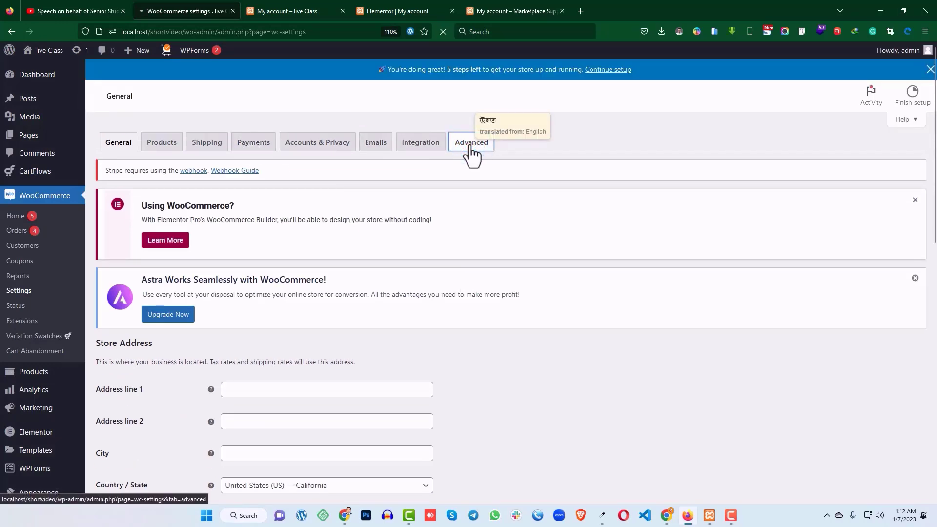
pyautogui.scroll(-3, 365, 179)
pyautogui.scroll(-8, 365, 179)
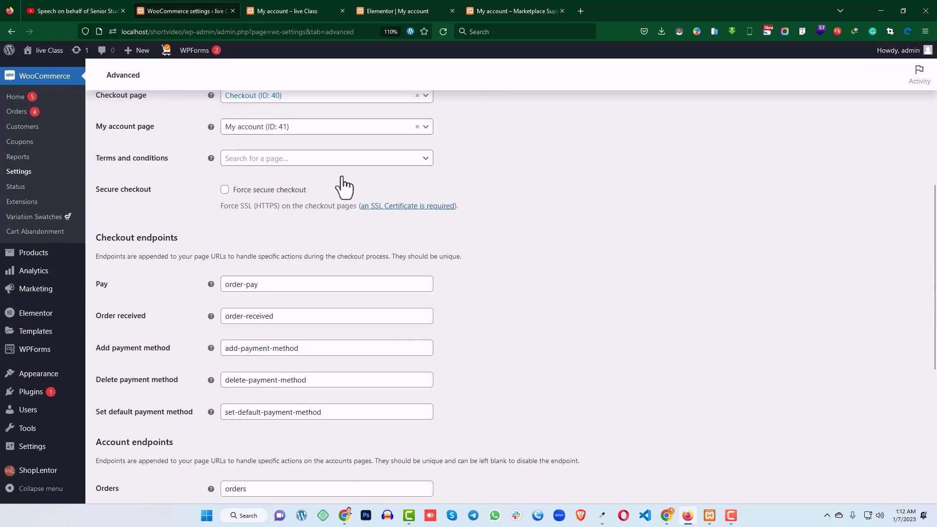
pyautogui.scroll(-5, 153, 166)
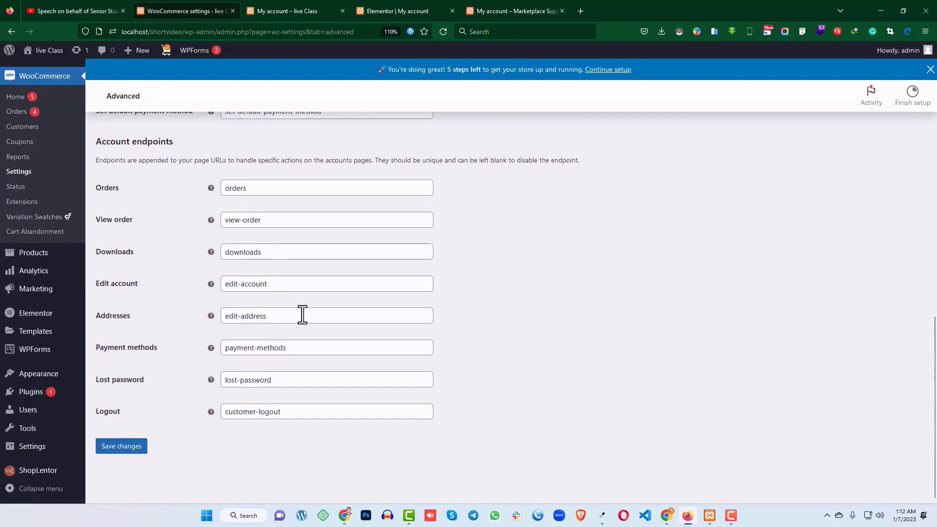
pyautogui.scroll(4, 293, 308)
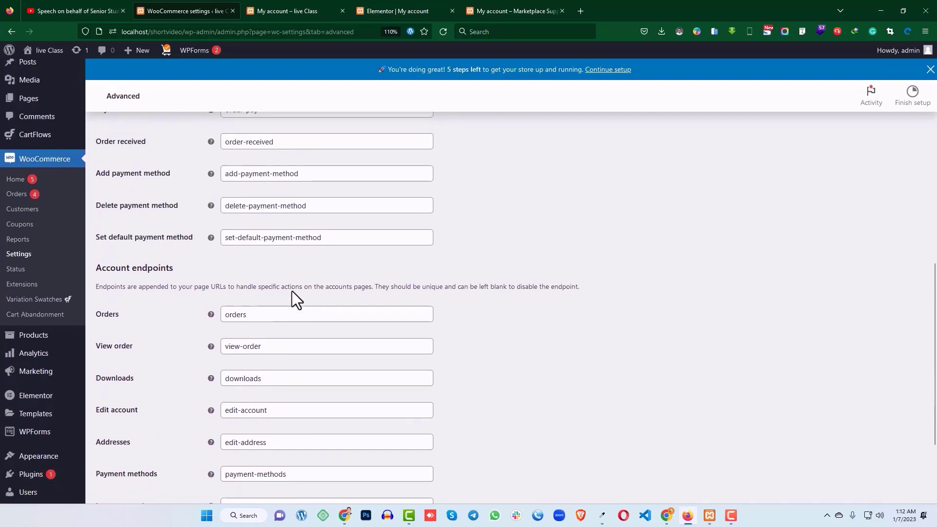
pyautogui.scroll(1, 302, 288)
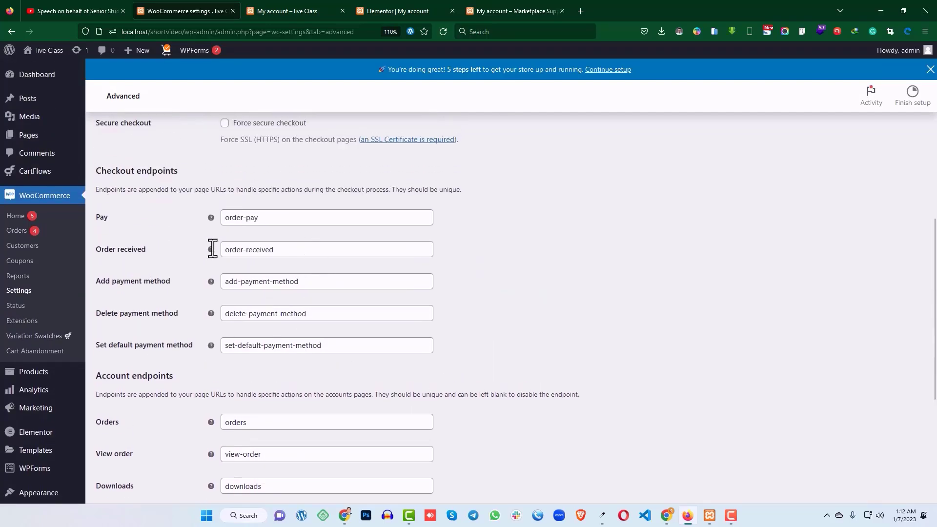
pyautogui.scroll(1, 268, 226)
pyautogui.scroll(-2, 271, 226)
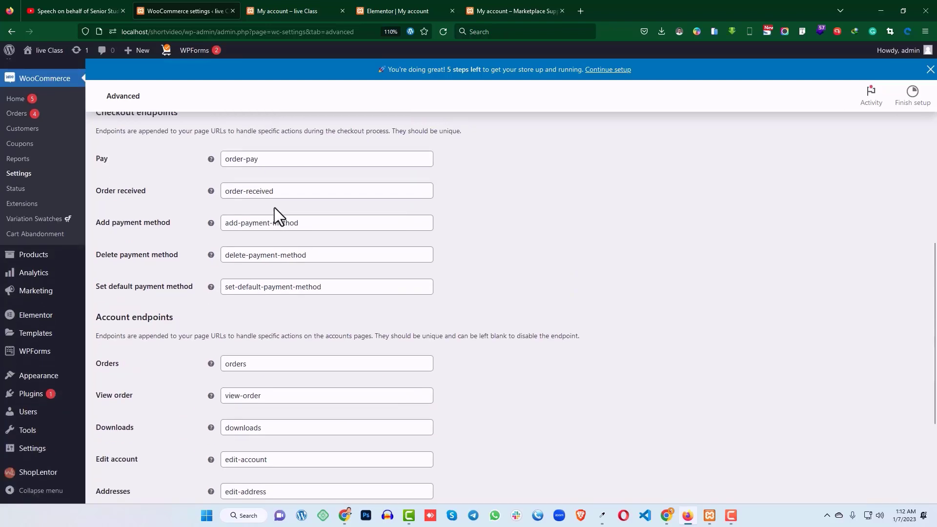
pyautogui.click(511, 8)
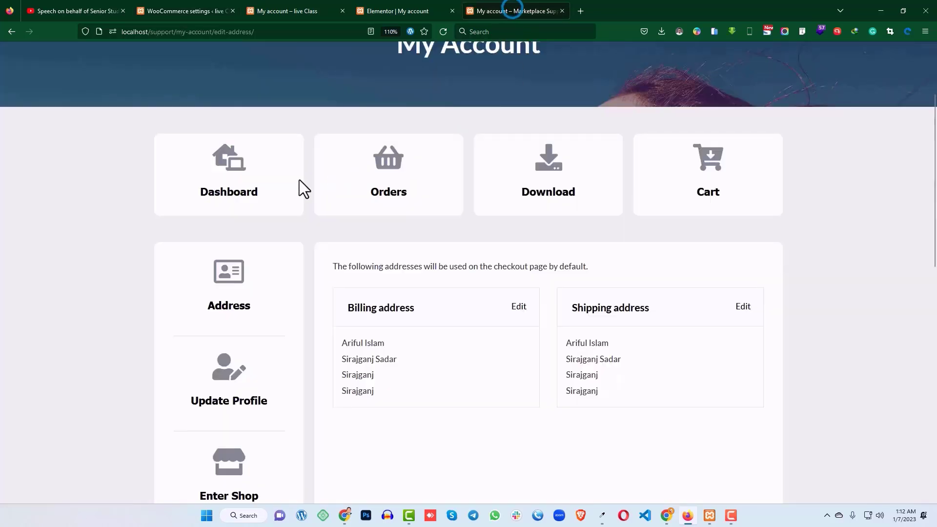
pyautogui.click(388, 11)
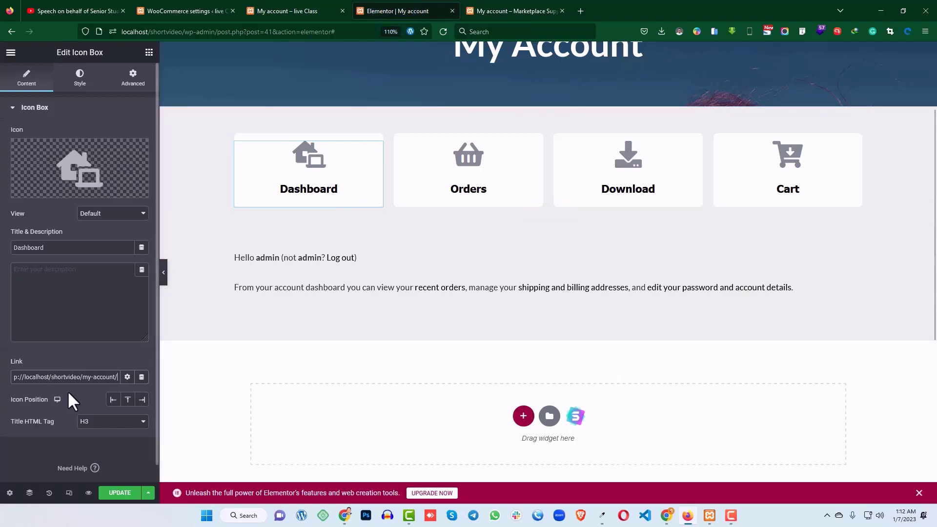
pyautogui.click(538, 147)
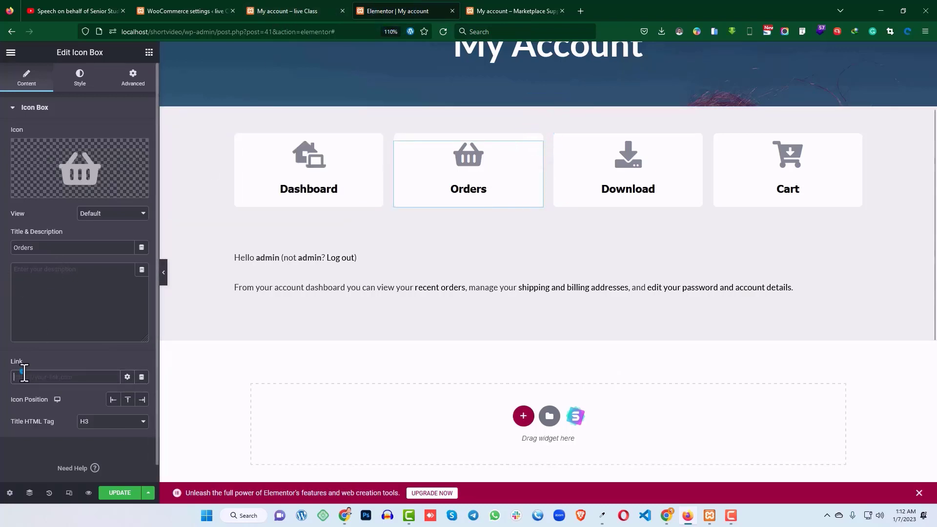
pyautogui.write('http://localhost/shortvideo/my-account/')
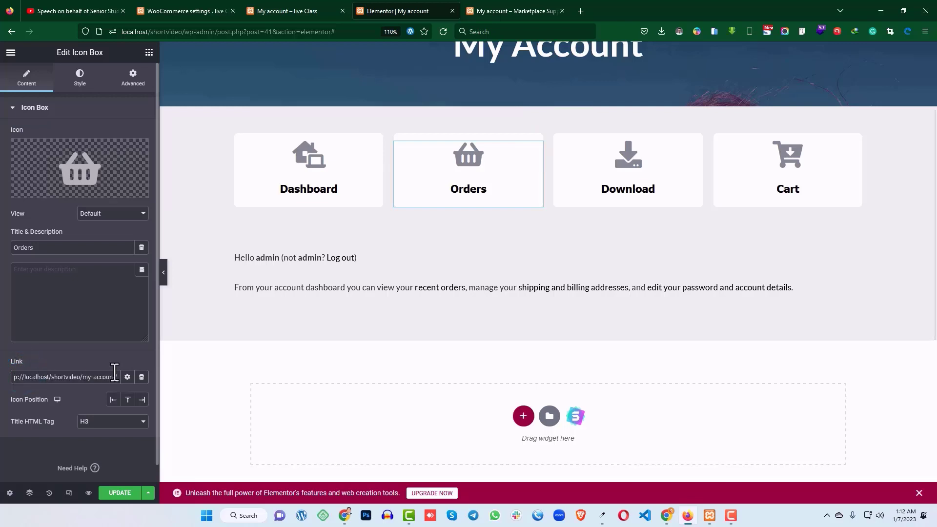
pyautogui.click(259, 10)
pyautogui.click(186, 10)
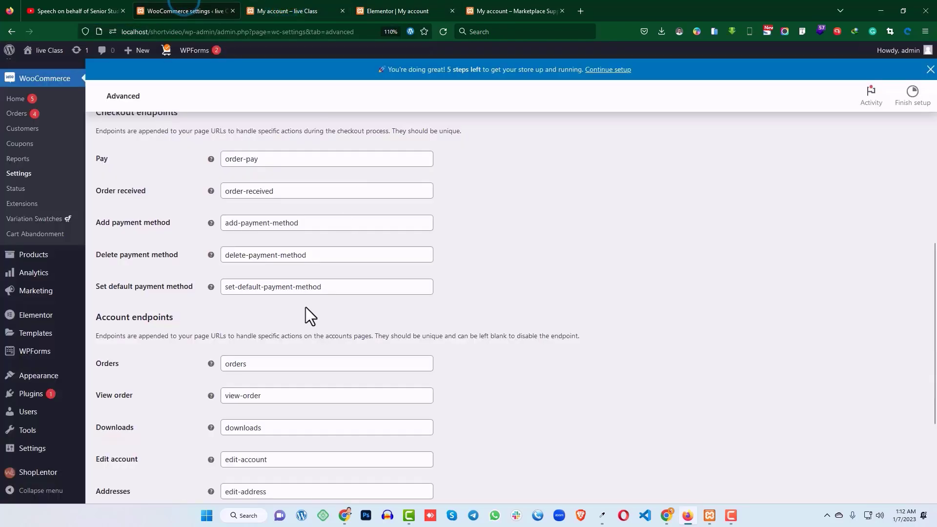
pyautogui.scroll(-2, 244, 296)
pyautogui.doubleClick(272, 246)
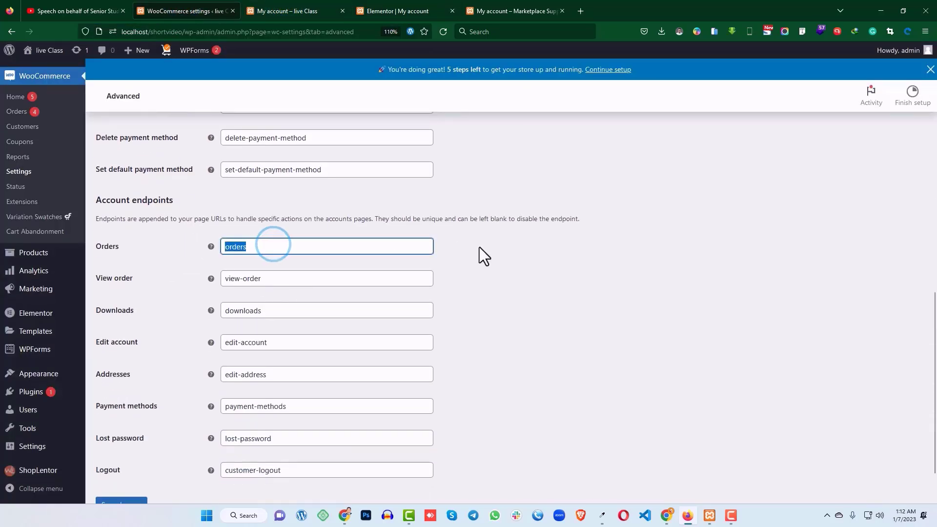
pyautogui.click(405, 10)
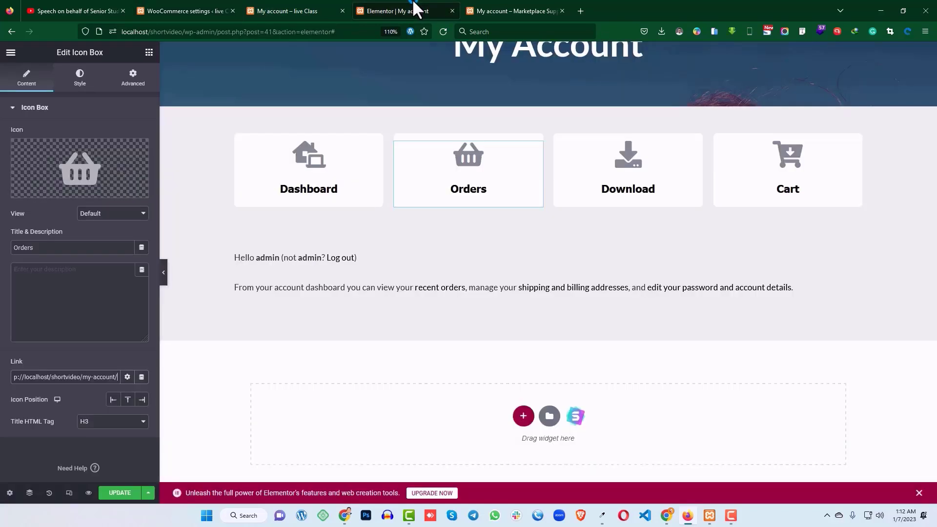
pyautogui.click(124, 377)
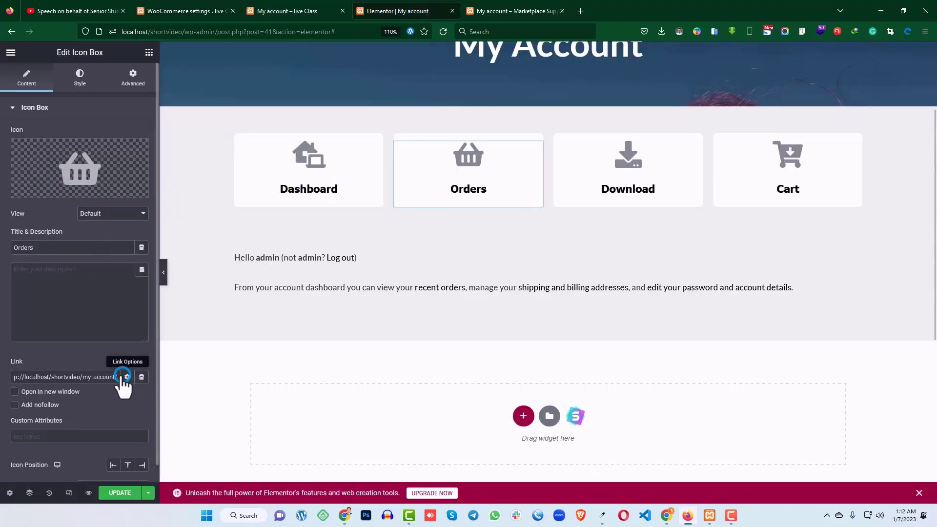
pyautogui.hotkey('ctrl', 'v')
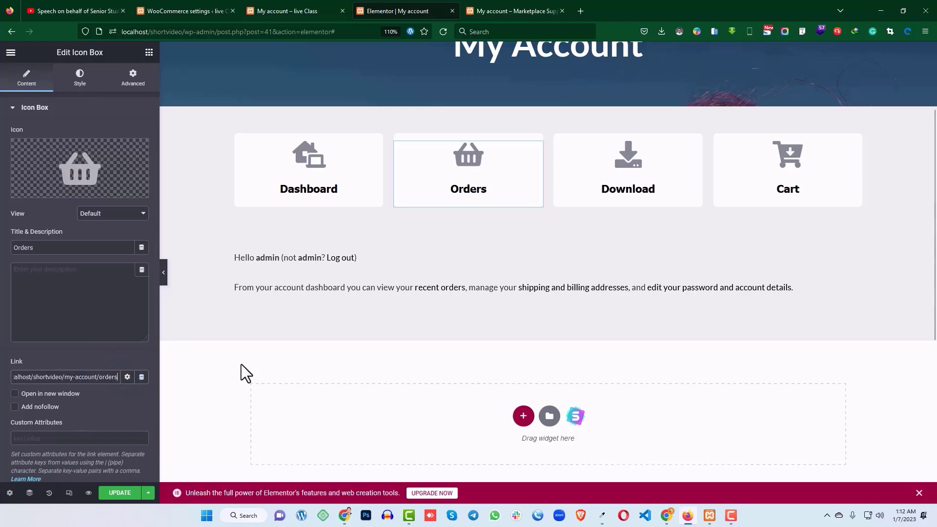
pyautogui.click(127, 377)
pyautogui.click(695, 148)
pyautogui.click(186, 11)
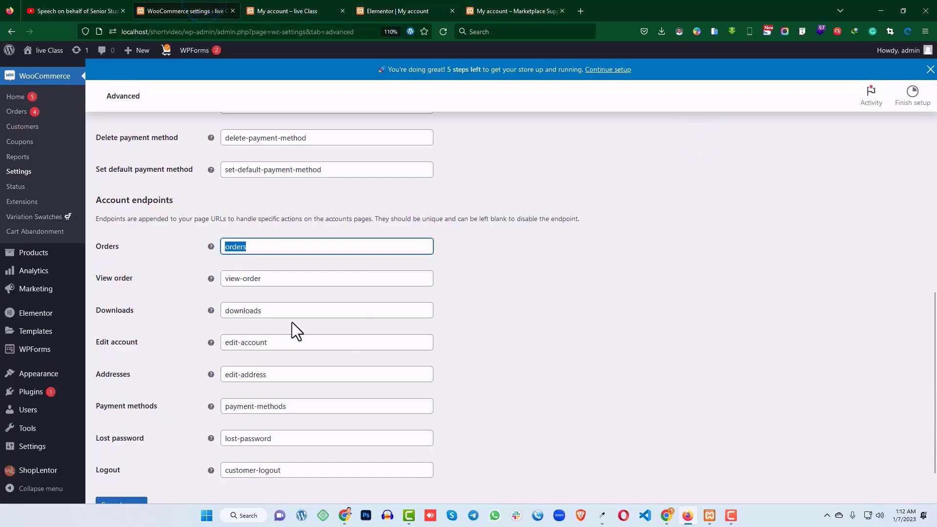
pyautogui.click(240, 307)
pyautogui.doubleClick(288, 308)
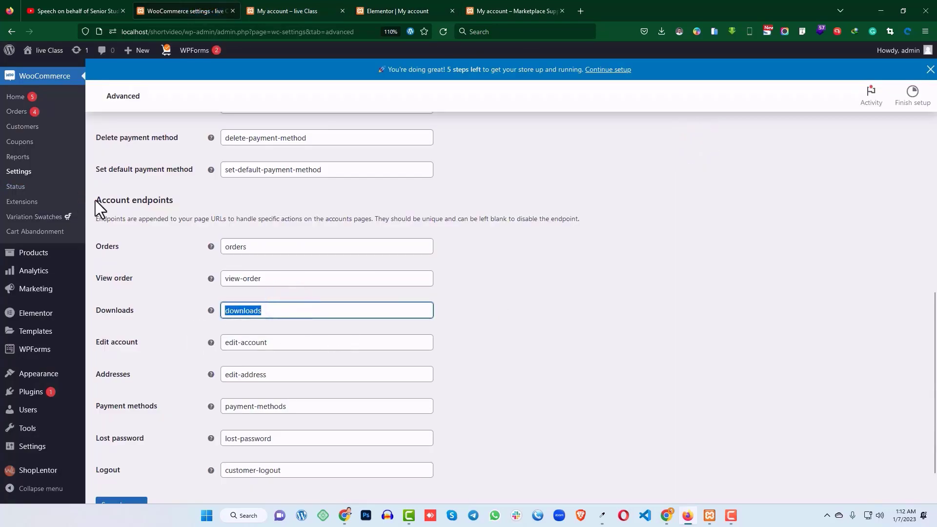
pyautogui.moveTo(95, 201); pyautogui.dragTo(183, 208)
pyautogui.doubleClick(274, 311)
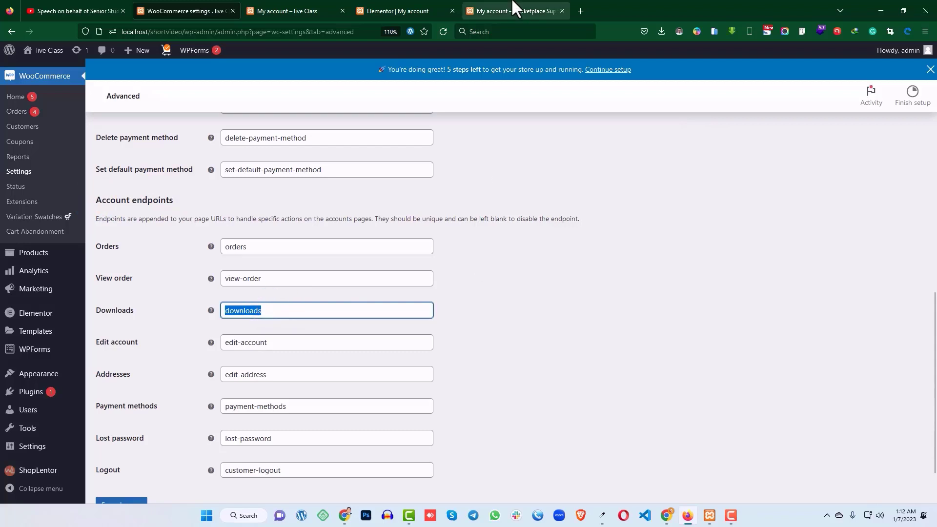
pyautogui.click(402, 10)
pyautogui.click(301, 11)
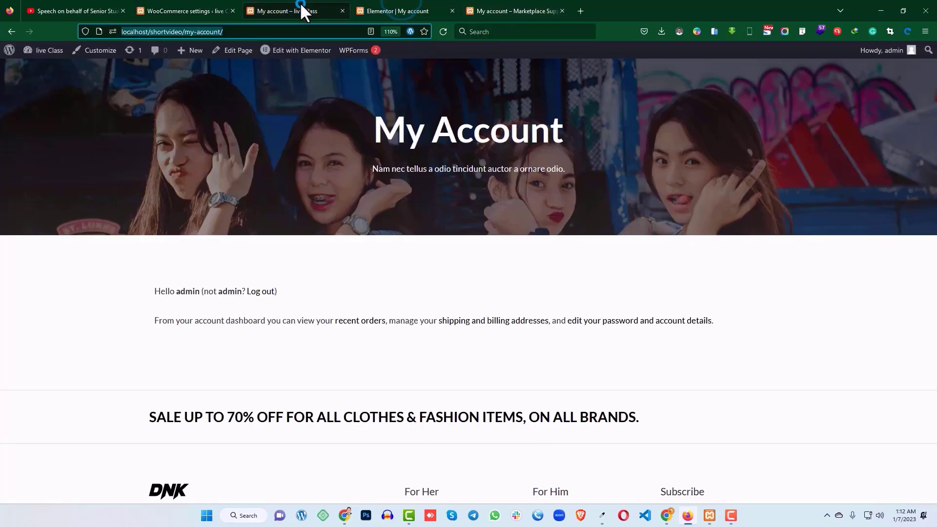
pyautogui.click(385, 9)
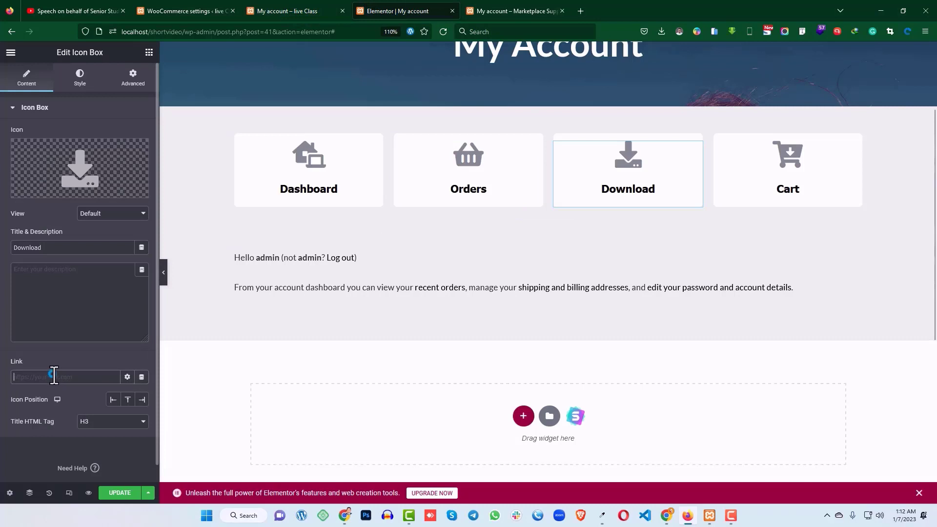
pyautogui.press('super+v')
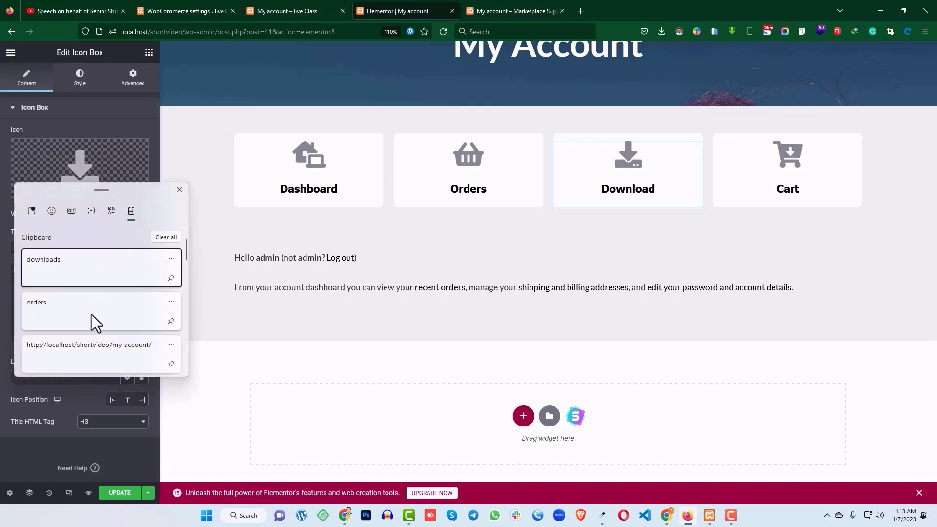
pyautogui.click(88, 351)
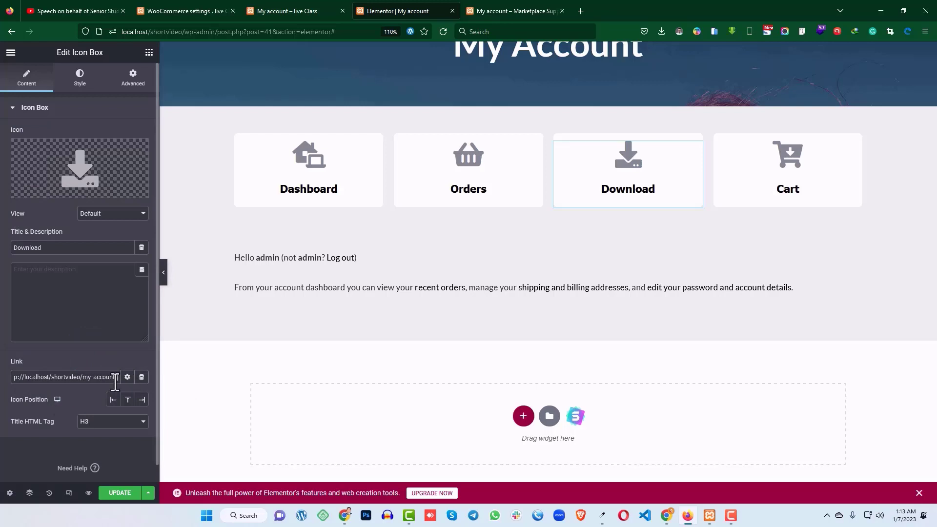
pyautogui.press('super+v')
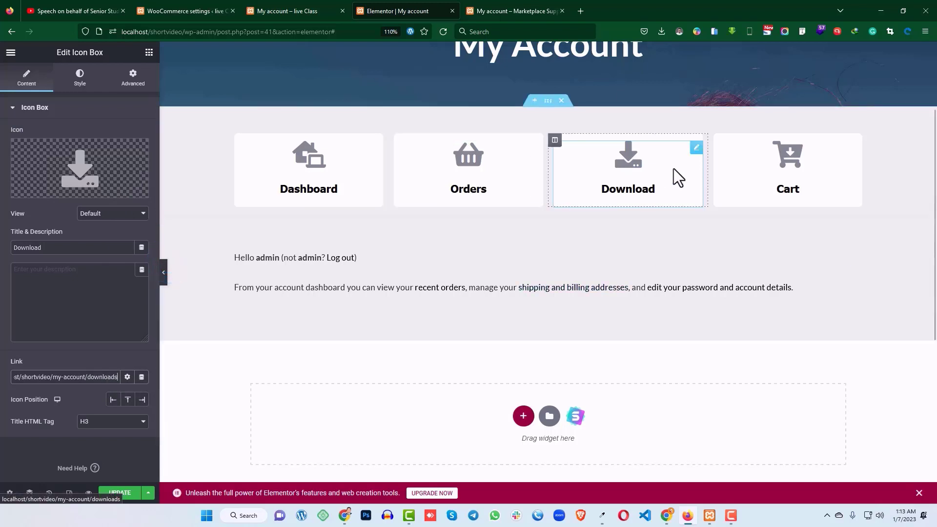
# Add Dark Brown Jeans to the cart in the live store and open the cart page.
pyautogui.click(853, 149)
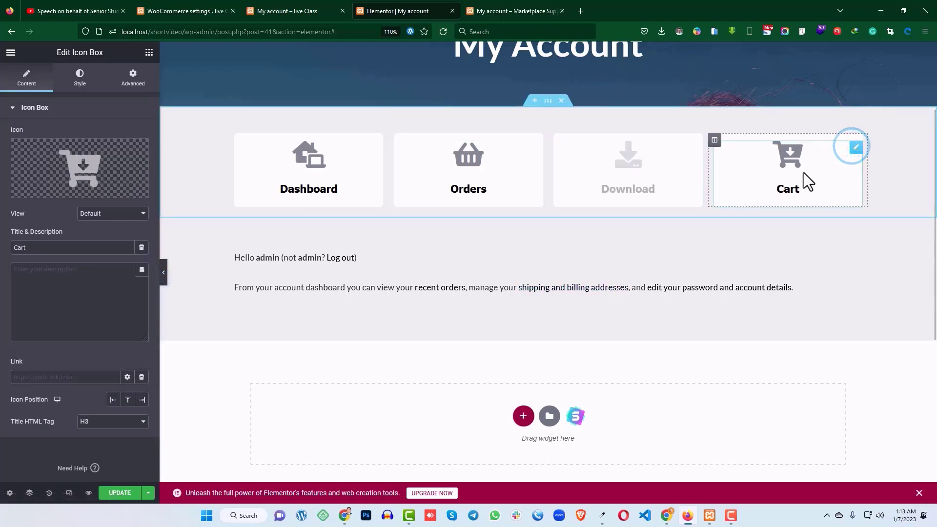
pyautogui.click(185, 11)
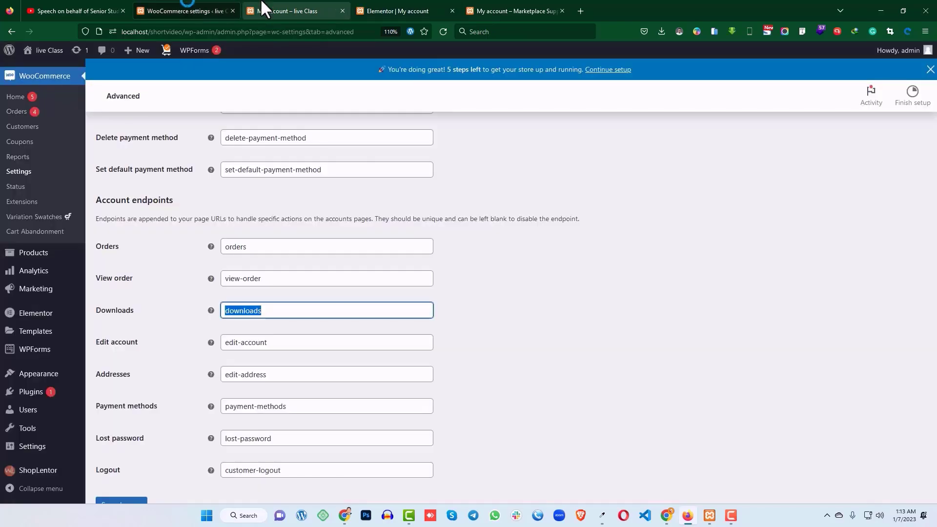
pyautogui.middleClick(57, 58)
pyautogui.click(293, 11)
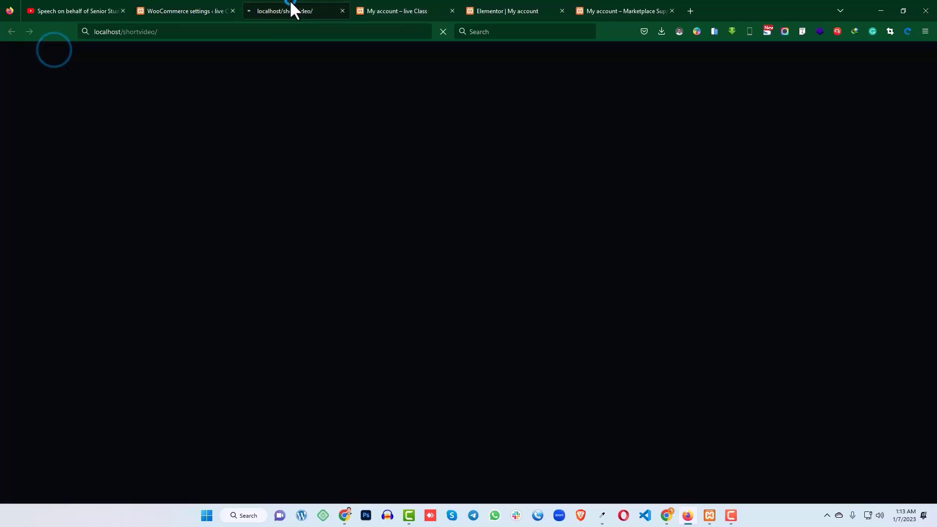
pyautogui.scroll(-15, 454, 211)
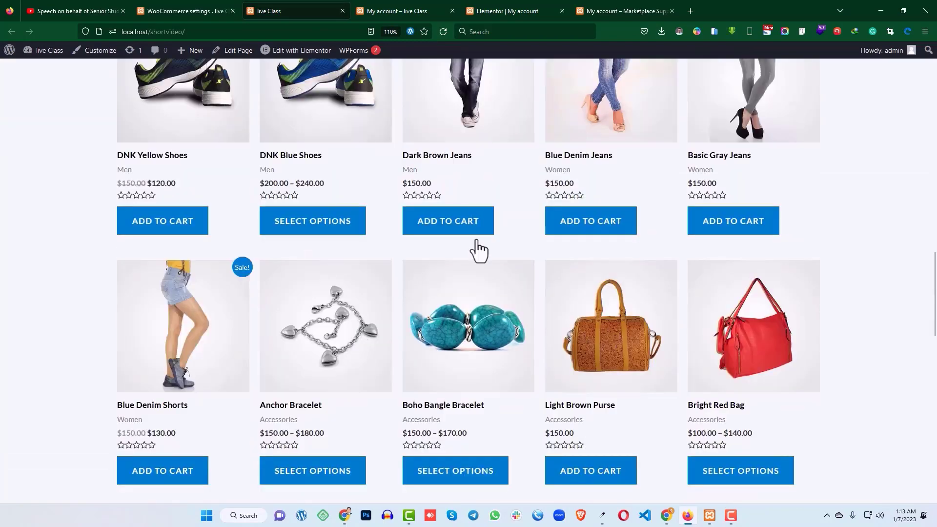
pyautogui.click(447, 230)
pyautogui.click(442, 158)
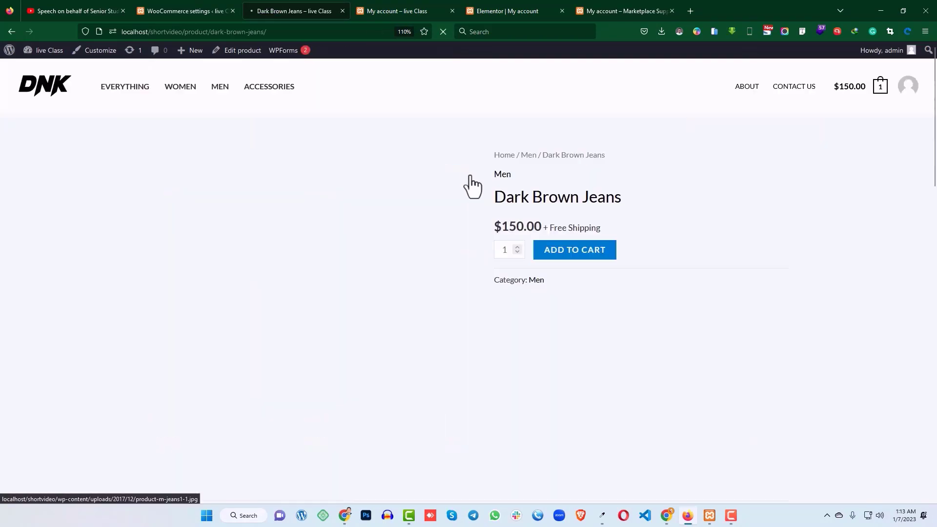
pyautogui.click(564, 251)
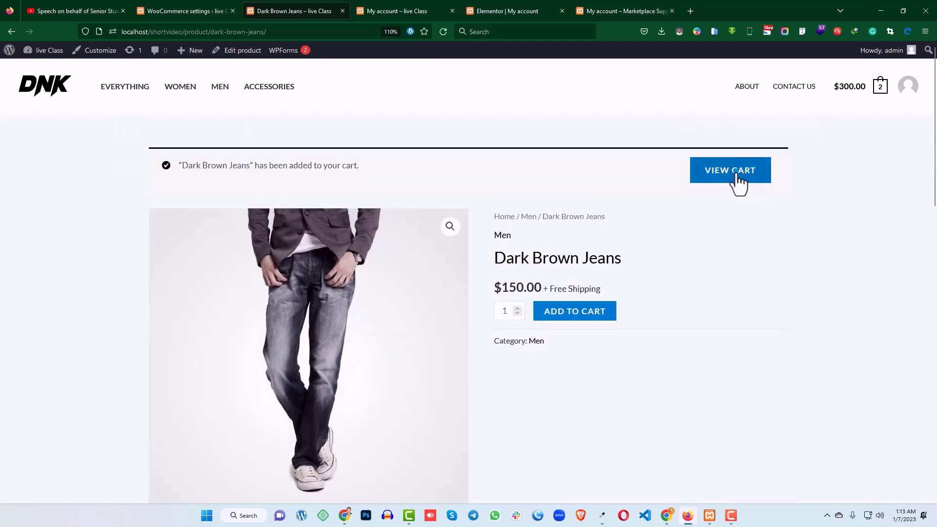
pyautogui.click(739, 176)
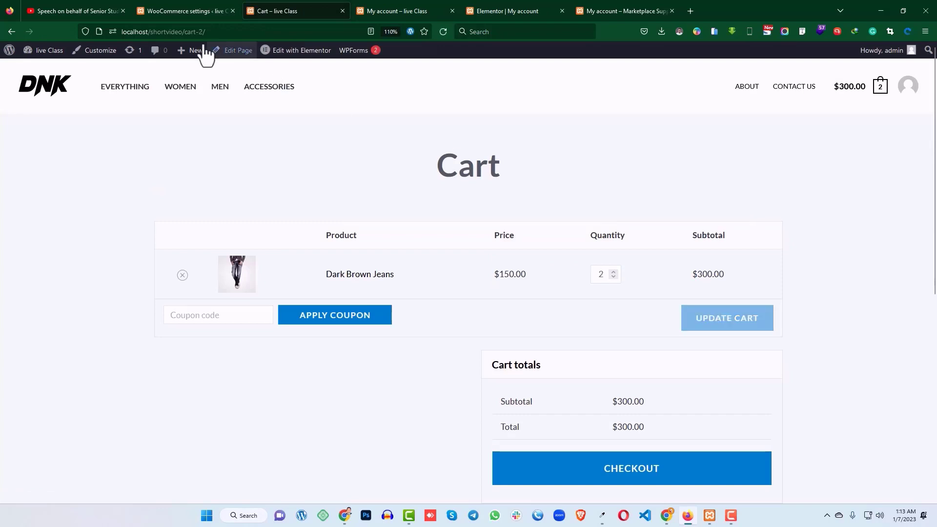
pyautogui.click(173, 32)
pyautogui.hotkey('ctrl', 'c')
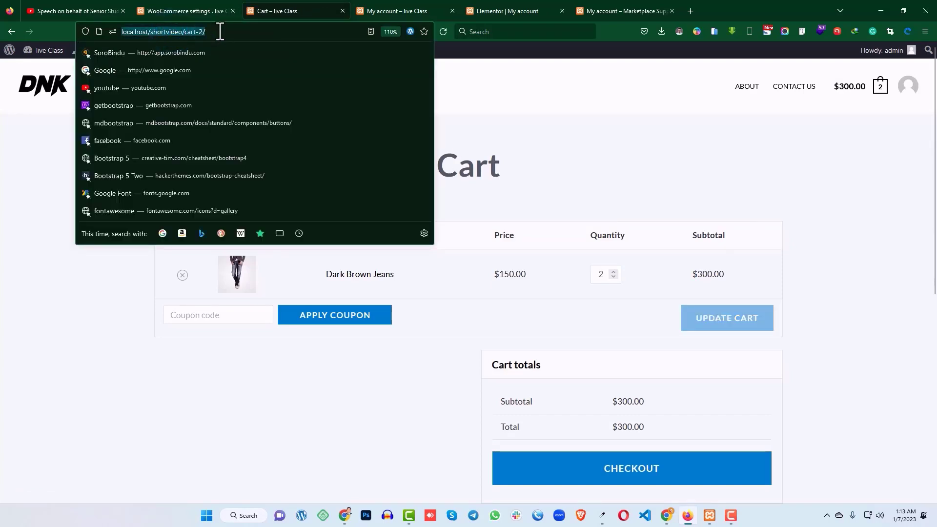
pyautogui.click(390, 11)
pyautogui.click(494, 10)
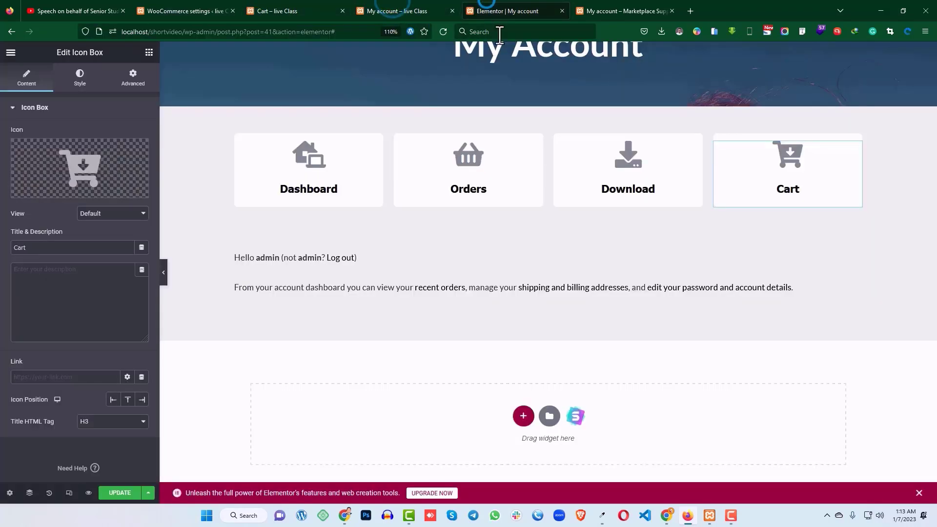
pyautogui.click(855, 157)
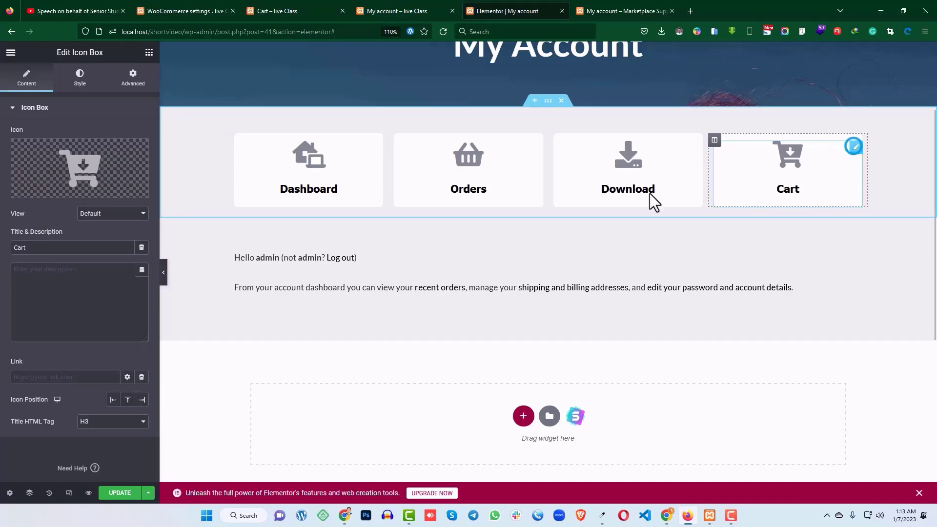
pyautogui.click(21, 380)
pyautogui.hotkey('ctrl', 'v')
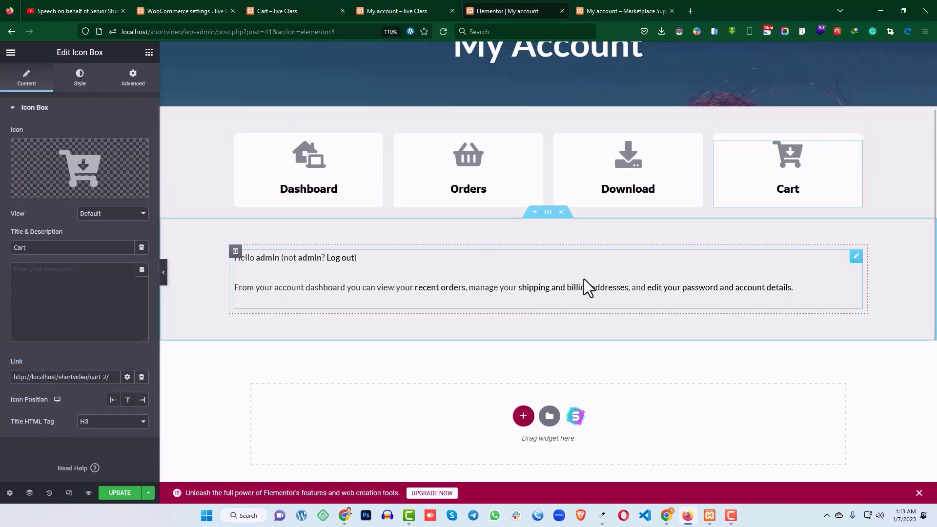
# Make the Cart card's link open in a new window and update the page.
pyautogui.click(128, 377)
pyautogui.click(35, 395)
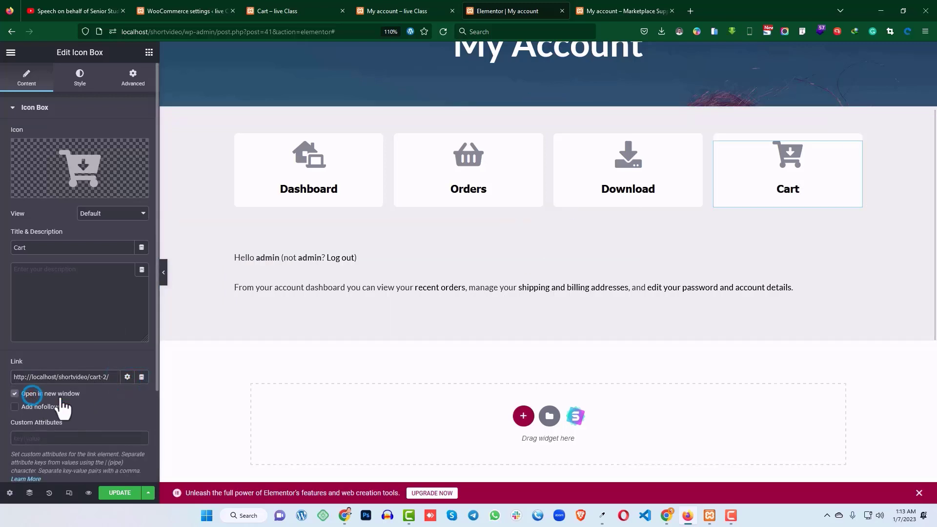
pyautogui.scroll(-3, 10, 394)
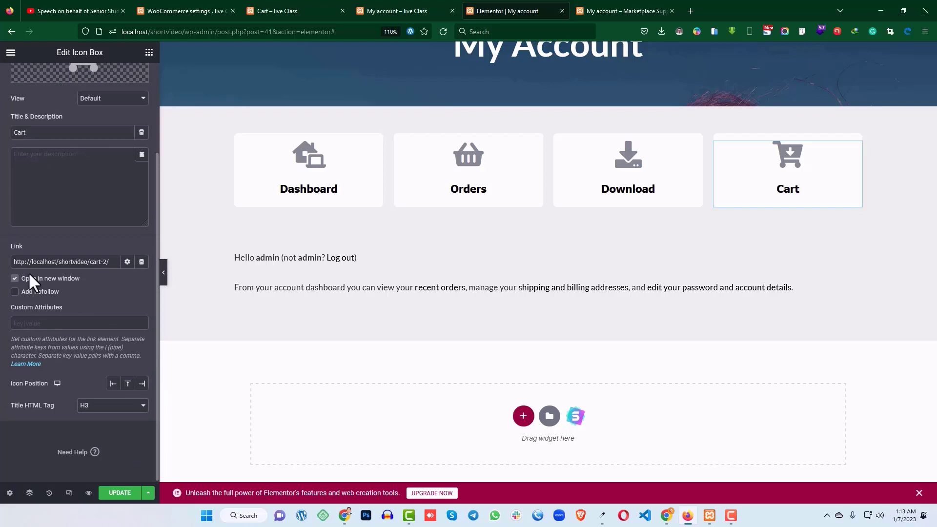
pyautogui.click(127, 262)
pyautogui.click(122, 494)
# Move the live My account page behind the reference page, reload it and review the banner and four cards.
pyautogui.click(410, 10)
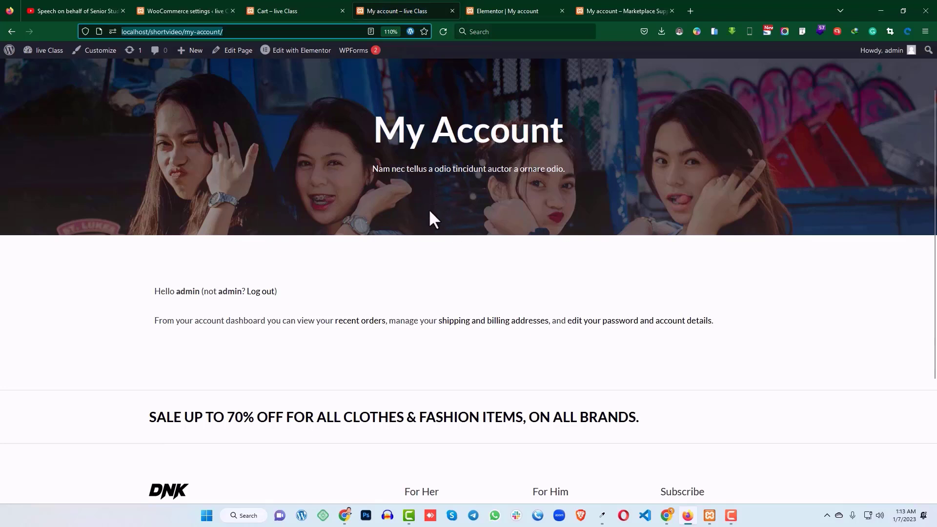
pyautogui.moveTo(423, 9); pyautogui.dragTo(652, 10)
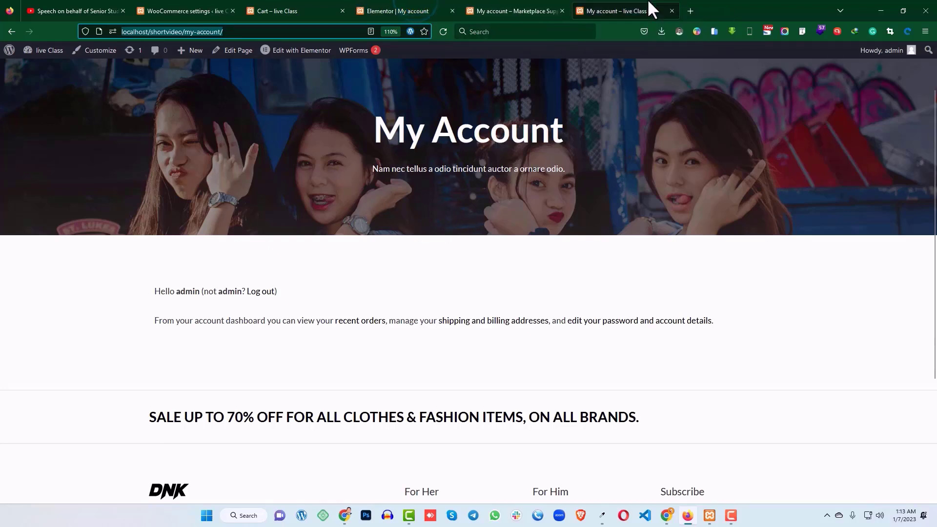
pyautogui.click(439, 36)
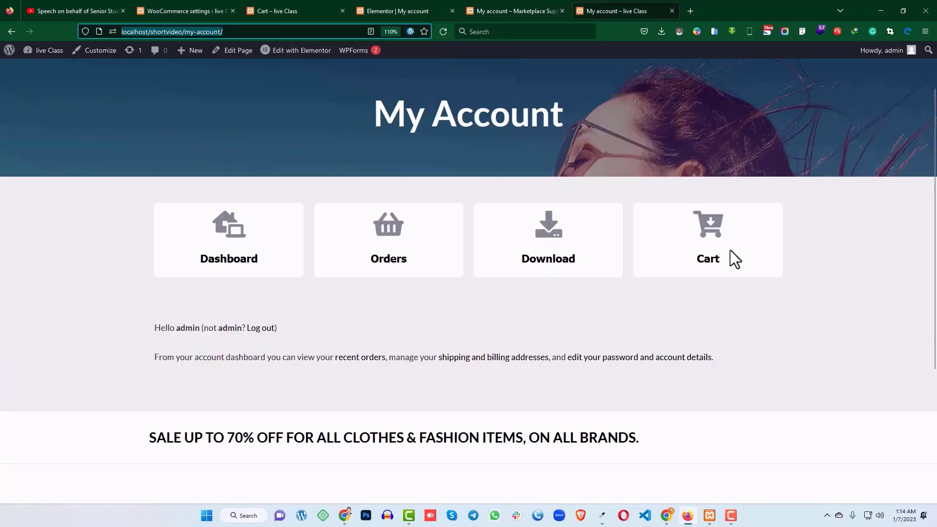
pyautogui.scroll(3, 415, 124)
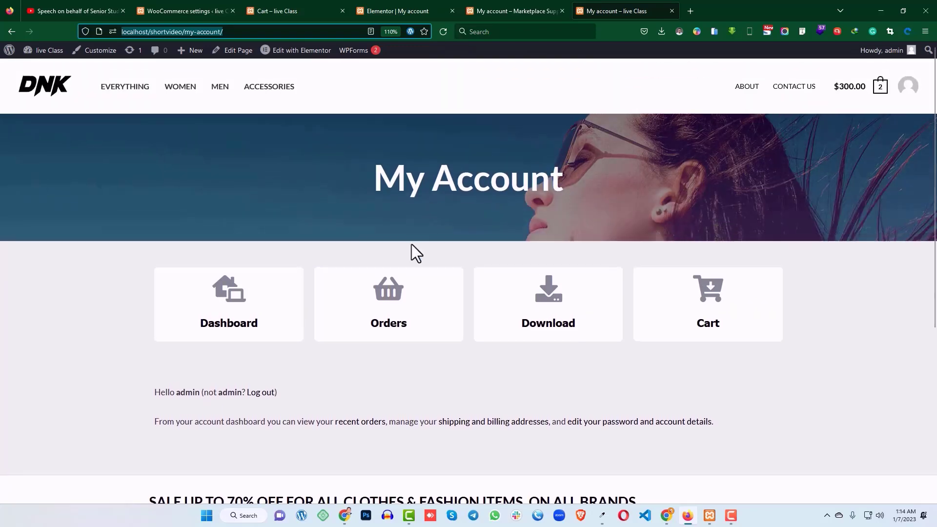
# Test the Orders, Download and Cart cards' links on the live My account page and close the opened cart page.
pyautogui.click(389, 292)
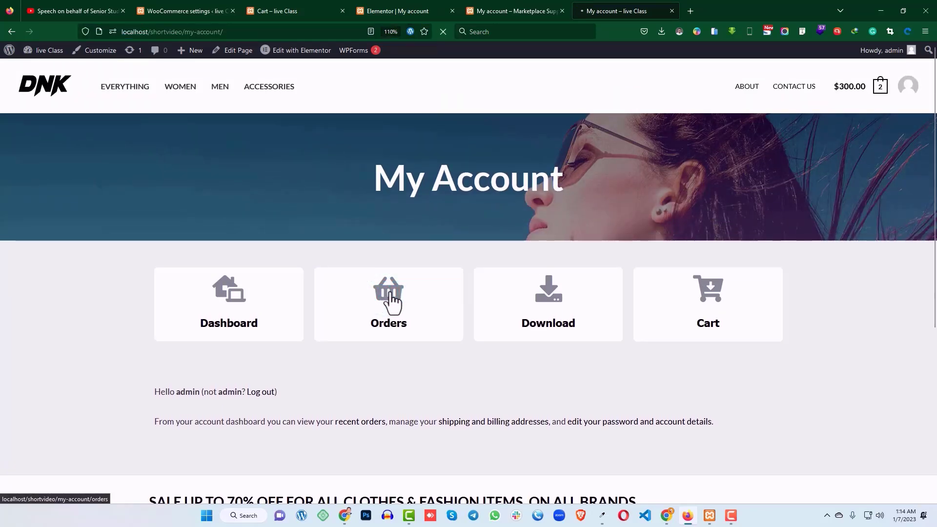
pyautogui.scroll(-5, 341, 274)
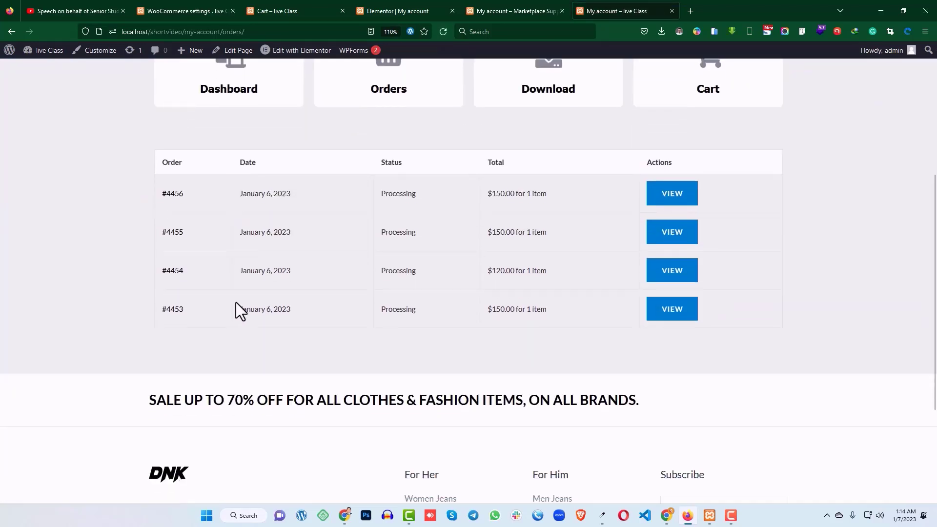
pyautogui.scroll(3, 313, 283)
pyautogui.click(543, 183)
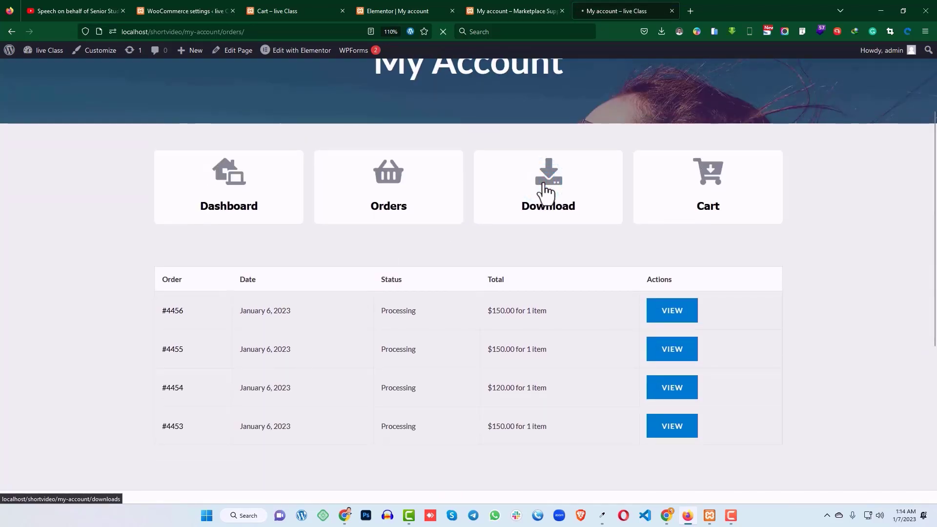
pyautogui.scroll(-3, 342, 258)
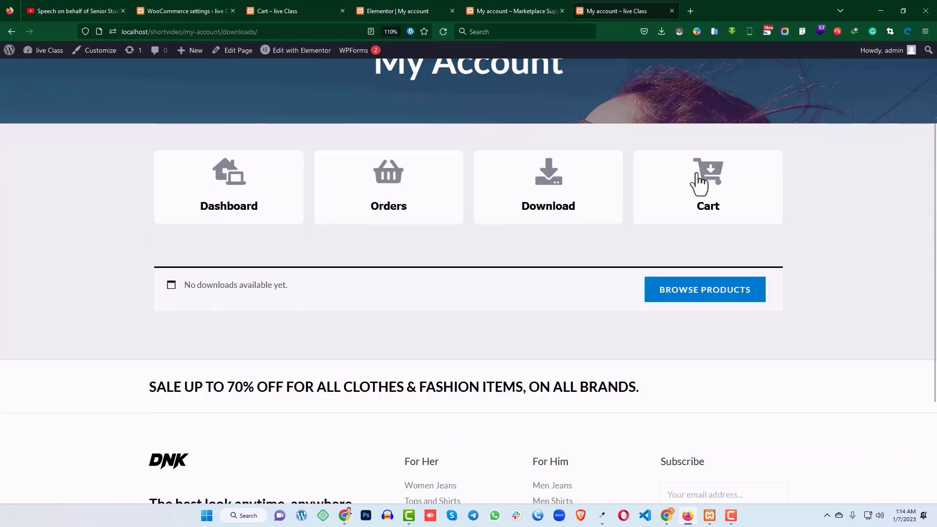
pyautogui.click(711, 179)
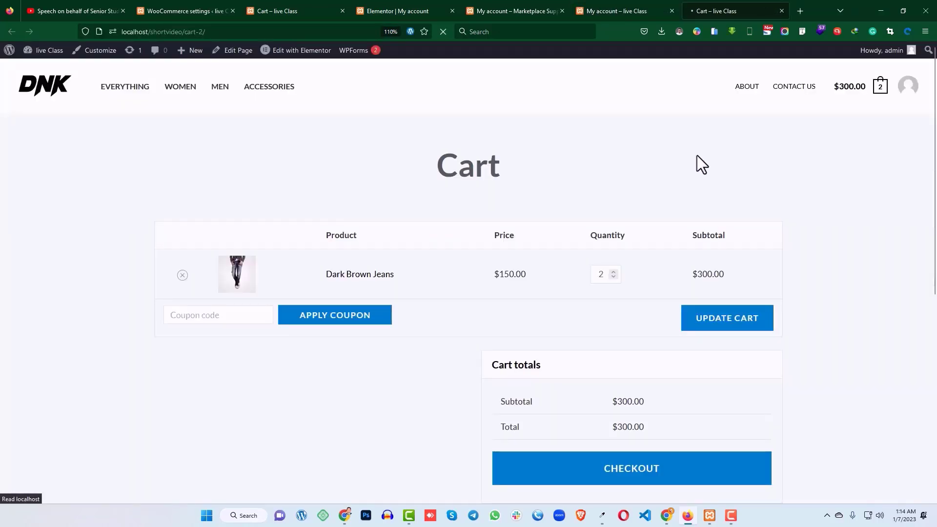
pyautogui.click(782, 10)
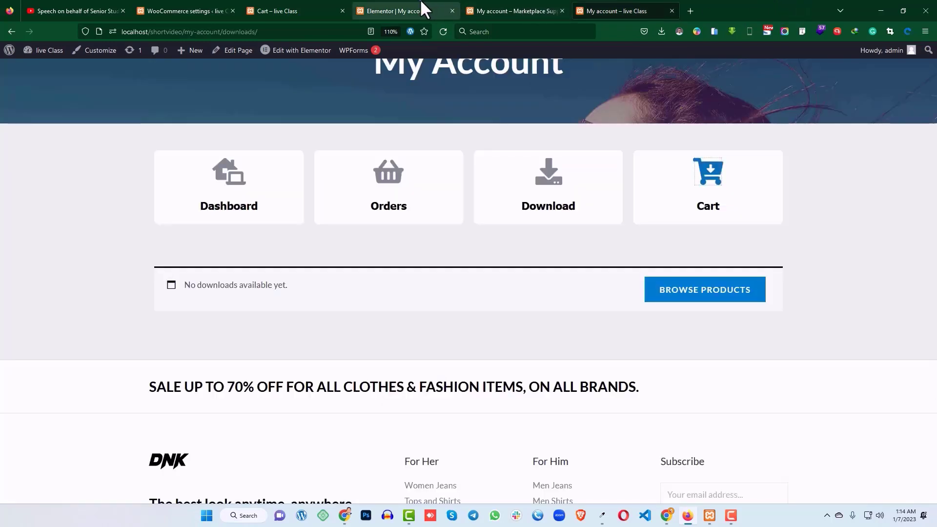
# Check the reference page's sidebar layout and duplicate the account content column below the four cards in Elementor.
pyautogui.click(522, 9)
pyautogui.scroll(-3, 413, 172)
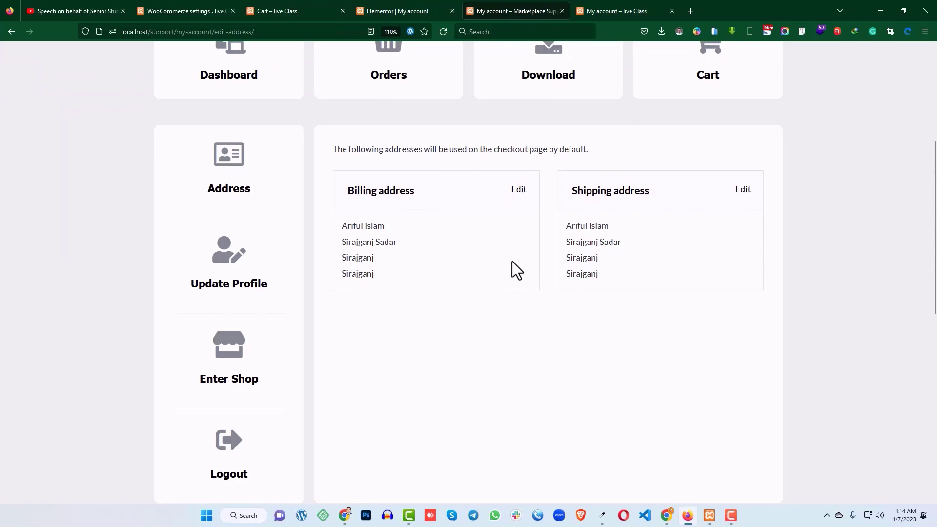
pyautogui.hotkey('ctrl', 'pageup')
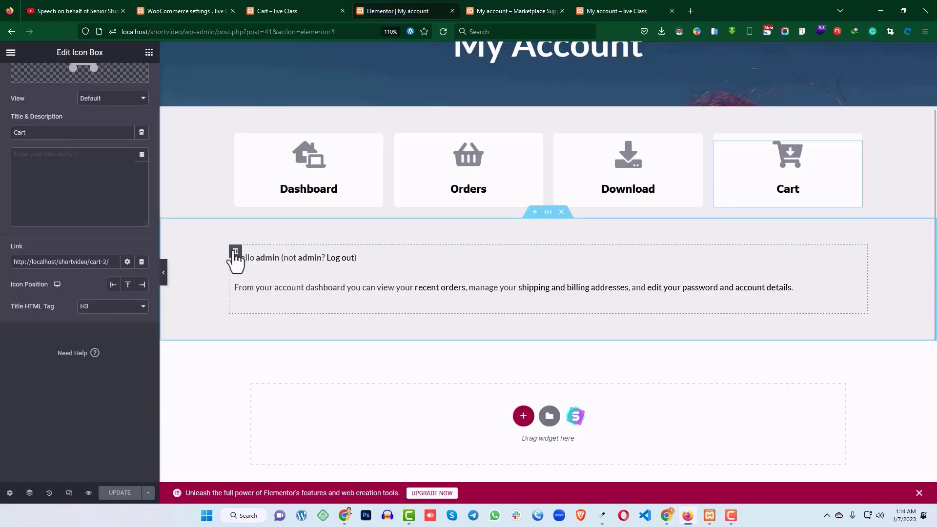
pyautogui.rightClick(235, 252)
pyautogui.click(262, 272)
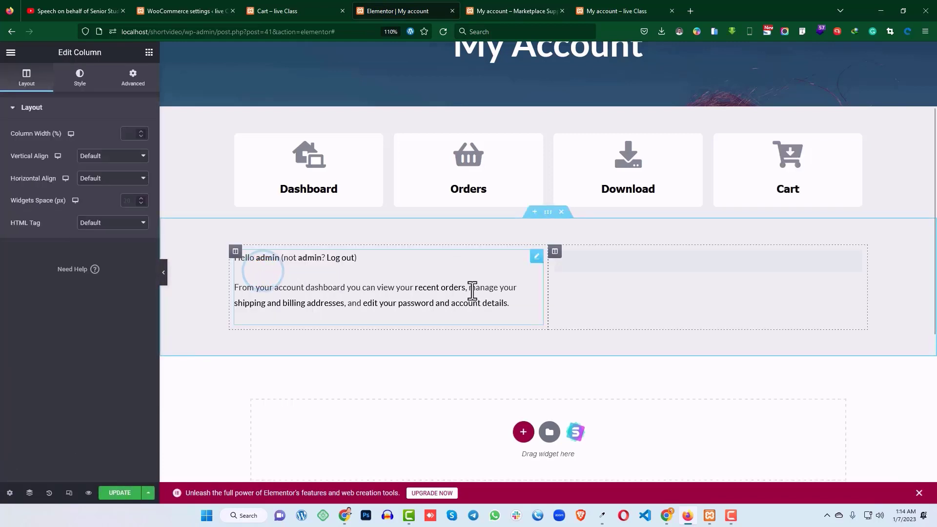
# Delete the shortcode from the left column below the cards and set that column's width to 25%.
pyautogui.moveTo(547, 274); pyautogui.dragTo(373, 266)
pyautogui.rightClick(374, 266)
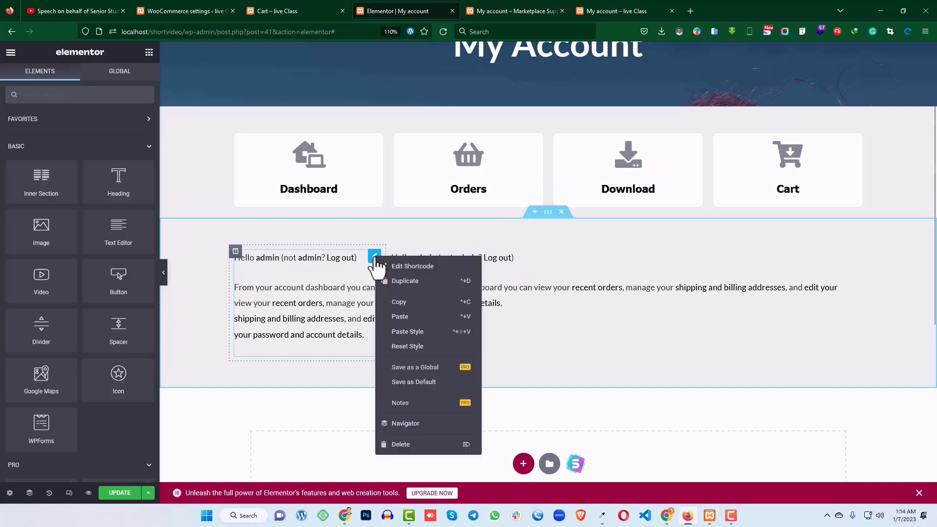
pyautogui.click(410, 444)
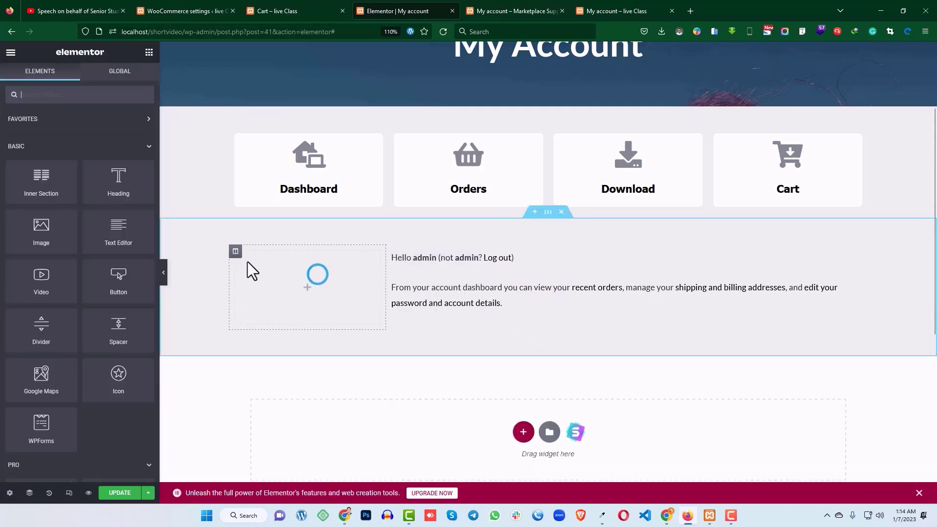
pyautogui.click(235, 251)
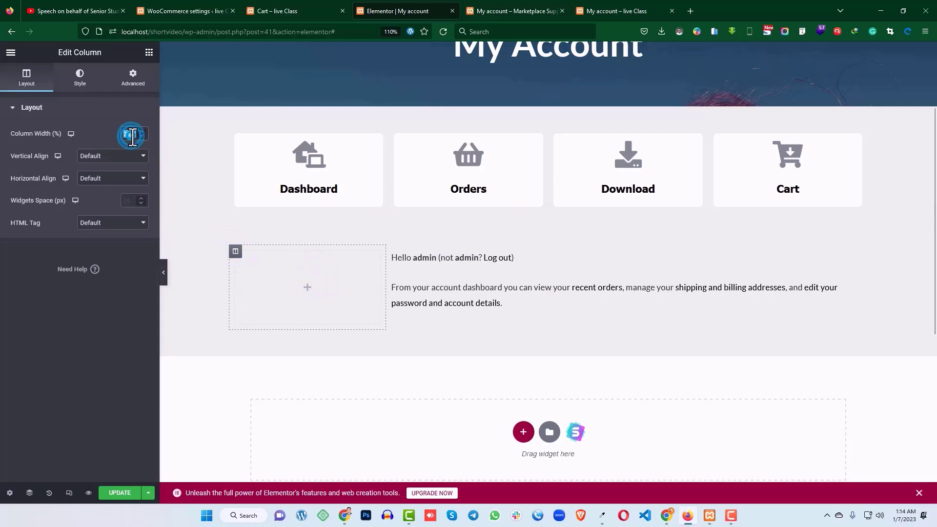
pyautogui.write('25')
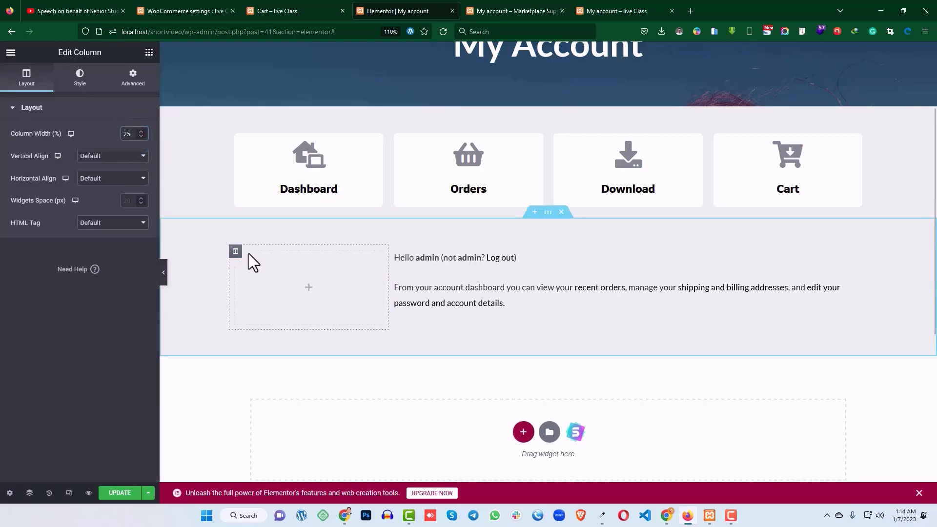
# Give the empty left column a classic background in white, #FFFFFF.
pyautogui.click(236, 251)
pyautogui.click(79, 78)
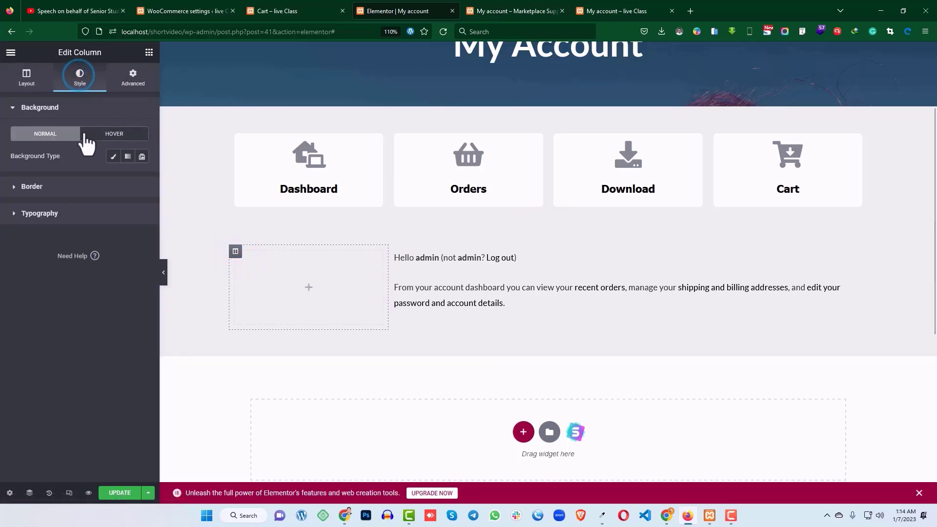
pyautogui.click(113, 156)
pyautogui.click(142, 178)
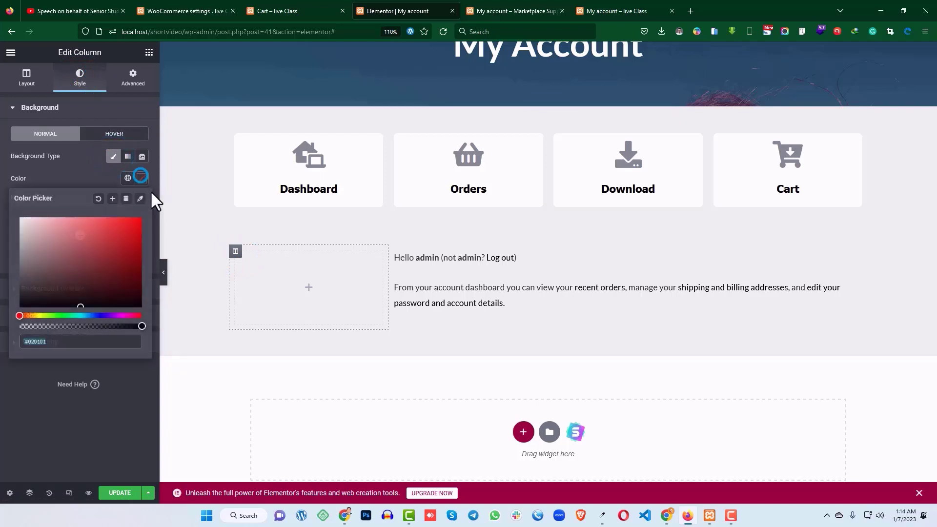
pyautogui.click(73, 296)
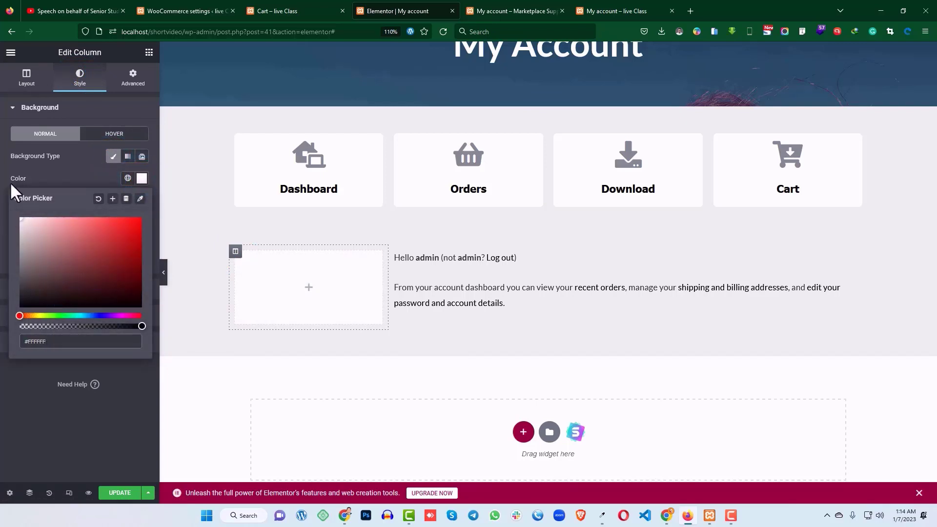
pyautogui.click(7, 204)
# Set the left column's border radius to 7 px on all corners.
pyautogui.click(35, 313)
pyautogui.click(22, 244)
pyautogui.write('7')
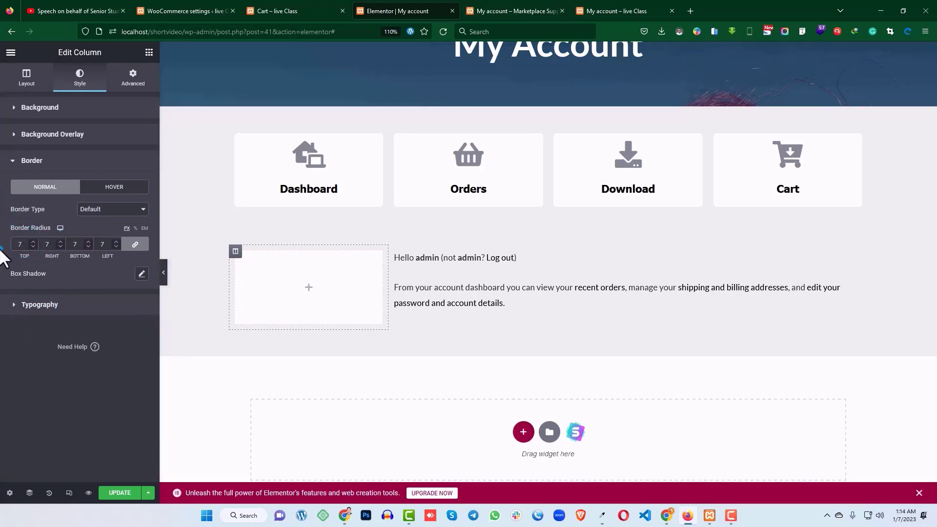
# Try a 10 px right margin with unlinked sides on the empty left column.
pyautogui.click(128, 81)
pyautogui.click(137, 146)
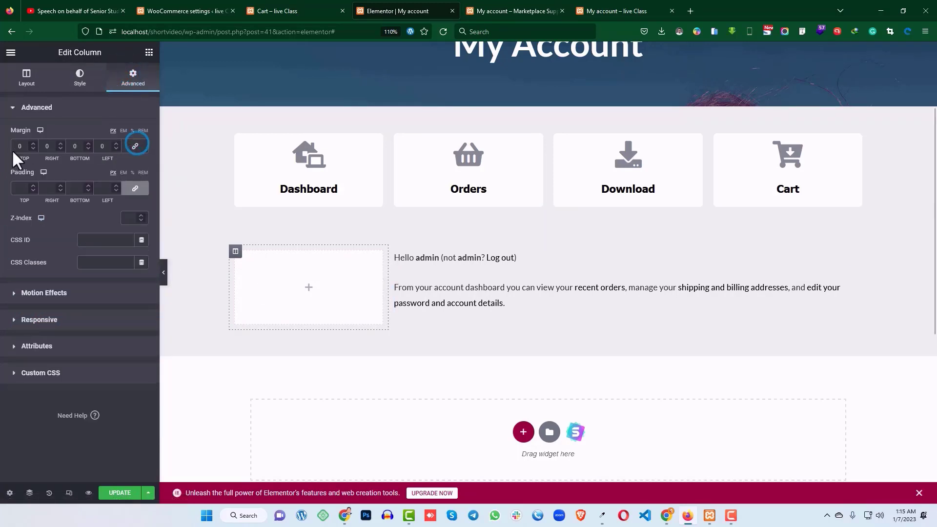
pyautogui.write('10')
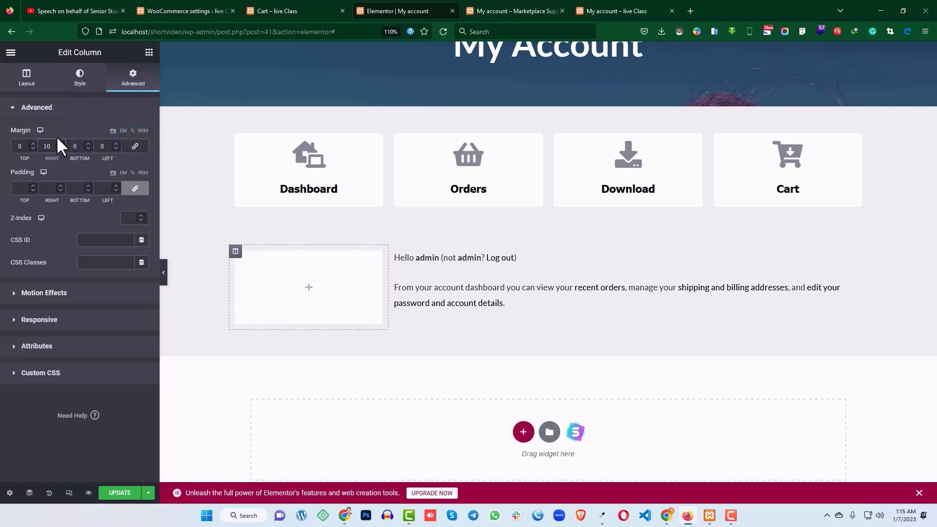
pyautogui.press('BackSpace')
# Give the account content column beside the empty left column a classic background in white.
pyautogui.click(396, 252)
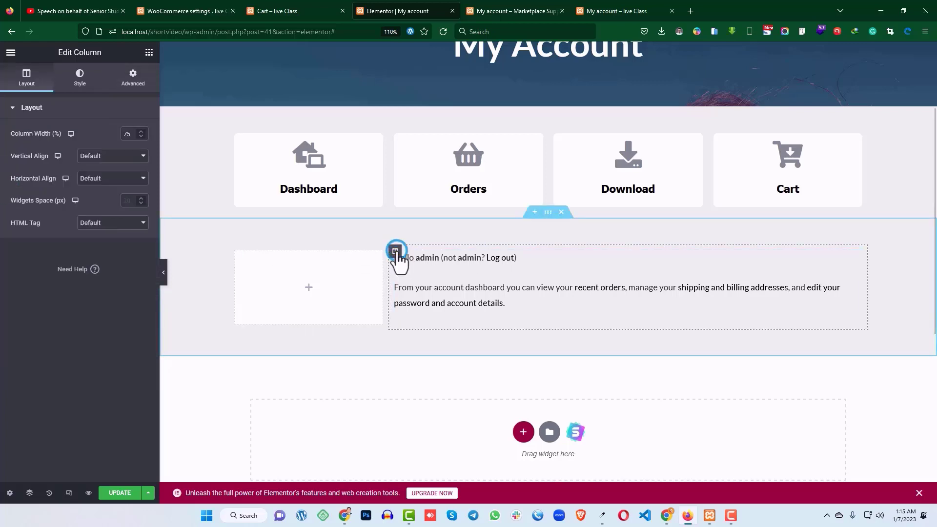
pyautogui.click(87, 75)
pyautogui.click(111, 157)
pyautogui.click(141, 178)
pyautogui.click(79, 306)
pyautogui.moveTo(58, 282); pyautogui.dragTo(4, 215)
pyautogui.click(4, 249)
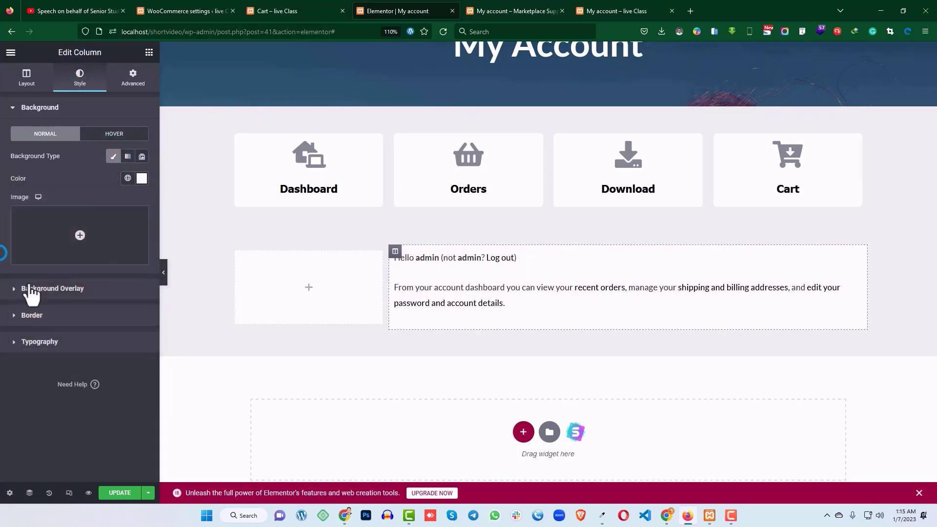
# Set the account content column's border radius to 7 px on all corners.
pyautogui.click(36, 319)
pyautogui.click(19, 245)
pyautogui.write('7')
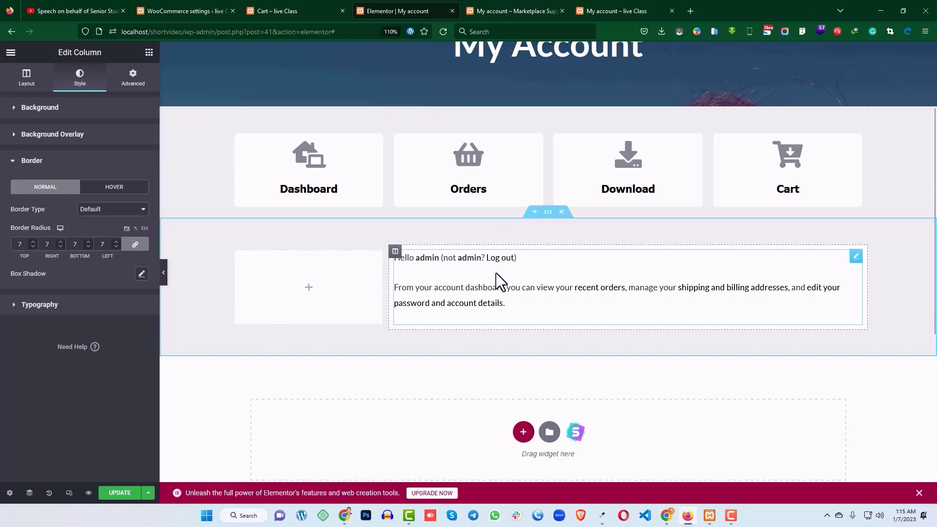
# Set the account content column's padding to 25 px on all sides.
pyautogui.click(135, 78)
pyautogui.click(25, 189)
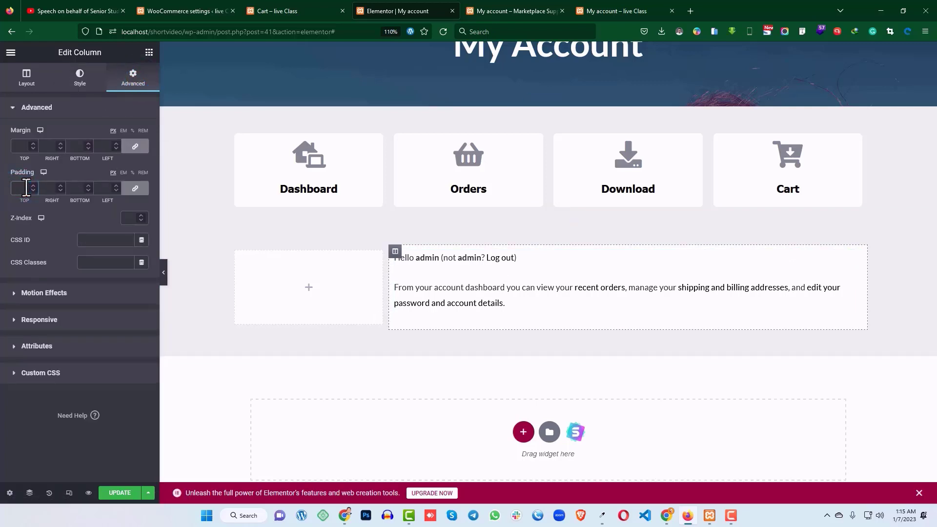
pyautogui.write('20')
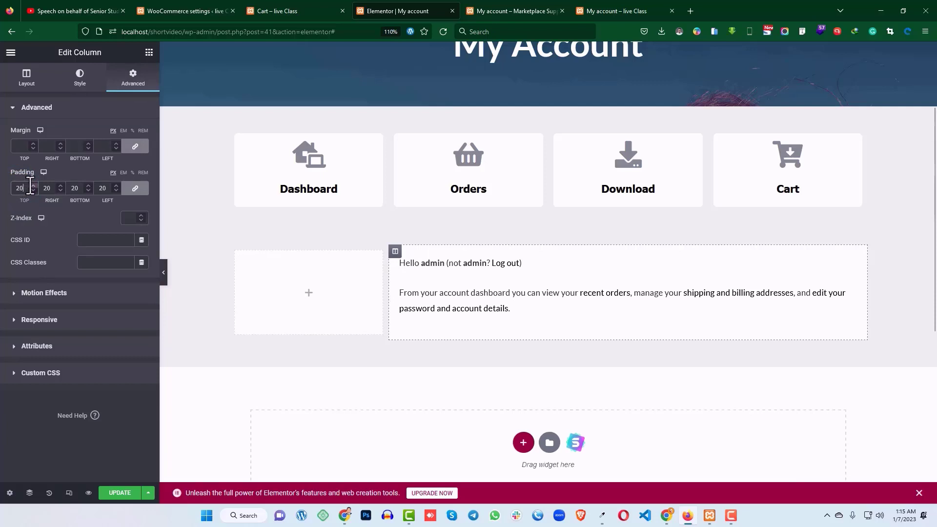
pyautogui.click(33, 185)
pyautogui.click(33, 185)
pyautogui.click(33, 185)
pyautogui.click(32, 185)
pyautogui.click(32, 185)
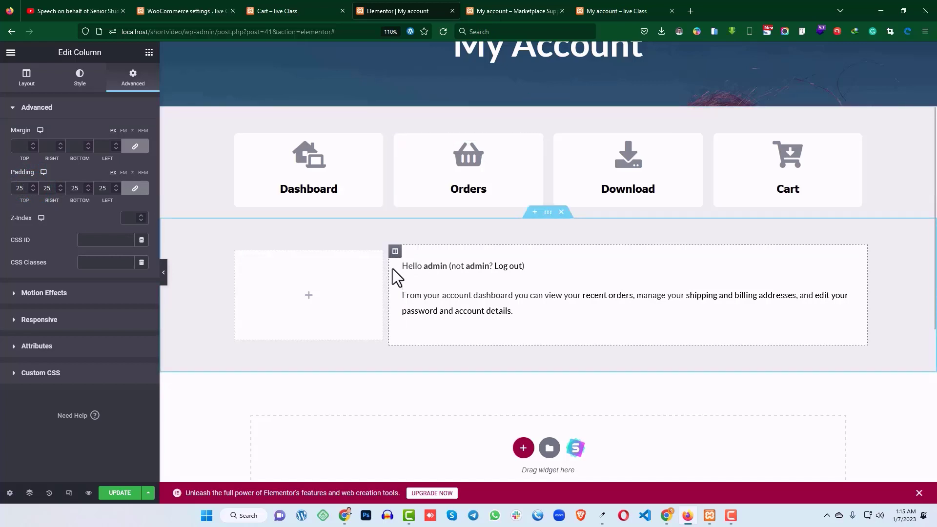
# Unlink the account content column's margins and set the right and left margins to 10 px.
pyautogui.click(396, 251)
pyautogui.click(134, 146)
pyautogui.doubleClick(47, 146)
pyautogui.write('10')
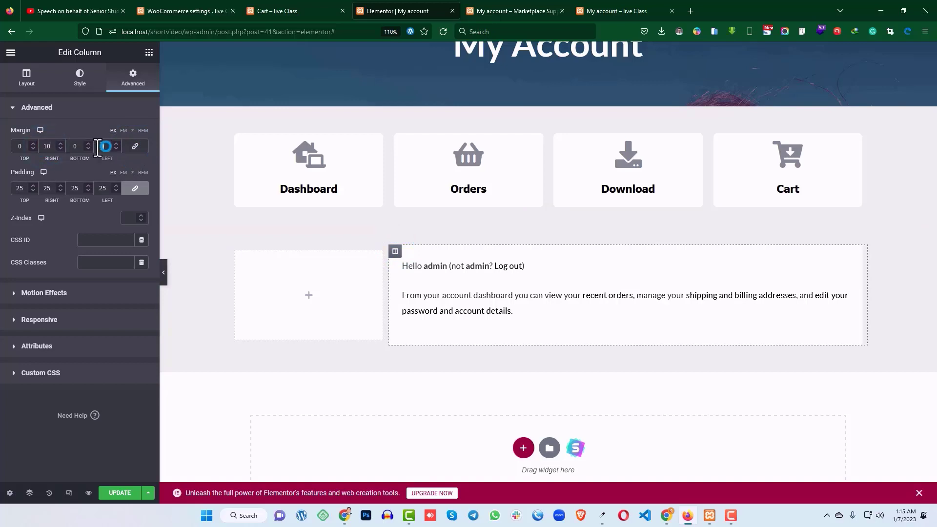
pyautogui.write('10')
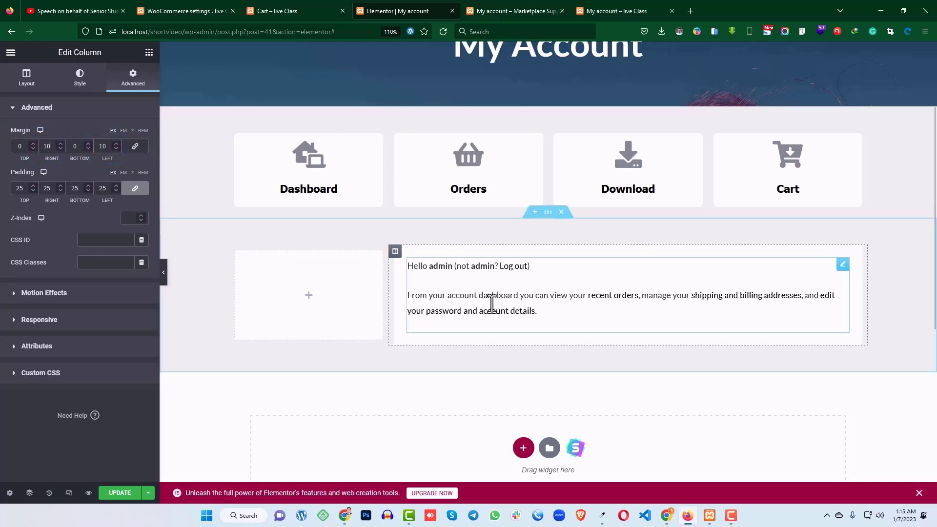
pyautogui.scroll(-2, 367, 262)
pyautogui.scroll(2, 317, 283)
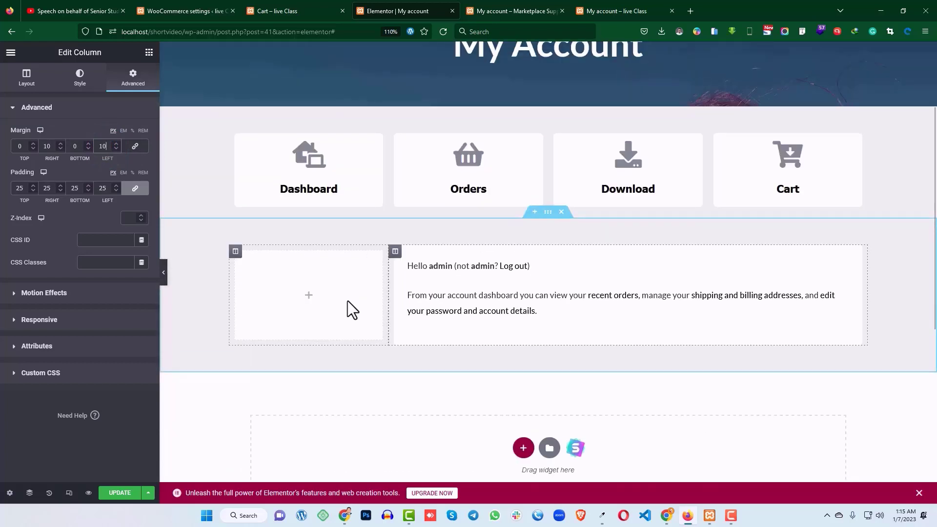
# Check the reference page's sidebar items, then copy the Dashboard icon box into the empty left column in Elementor.
pyautogui.click(534, 11)
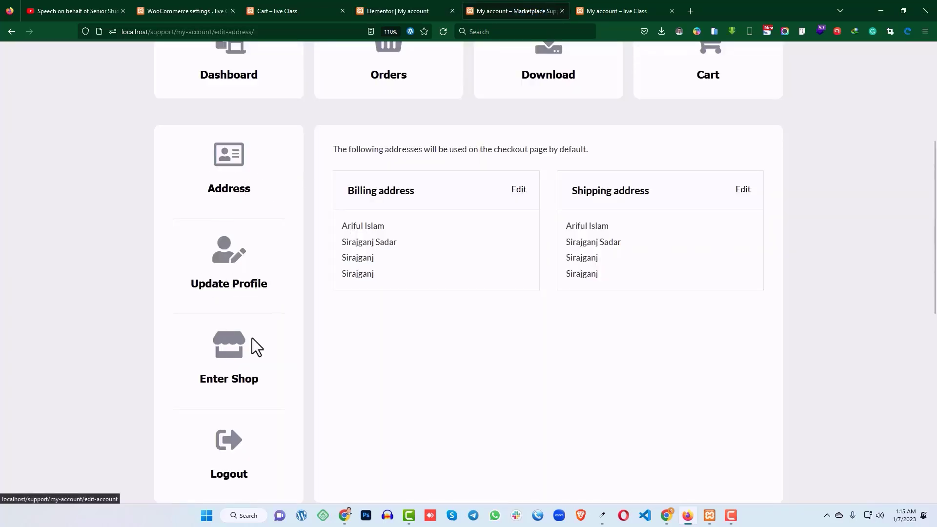
pyautogui.click(393, 11)
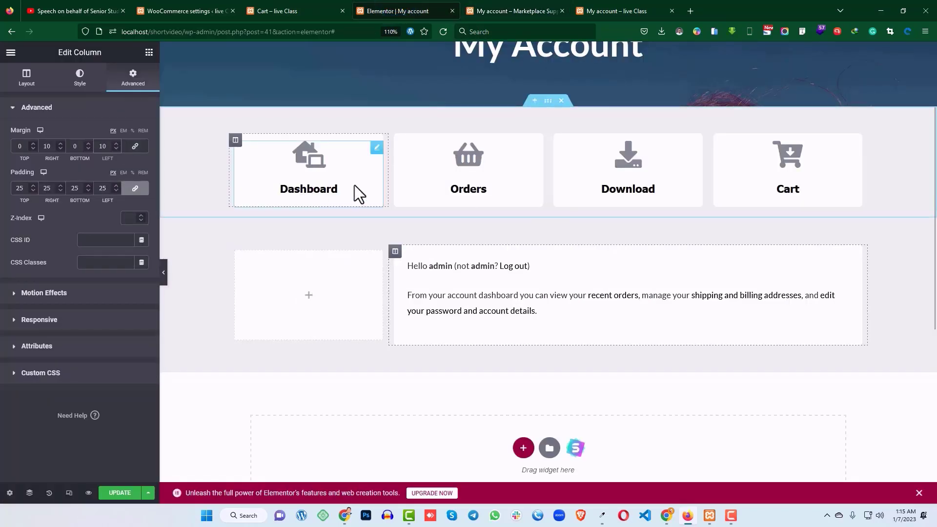
pyautogui.rightClick(235, 143)
pyautogui.click(195, 167)
pyautogui.rightClick(376, 148)
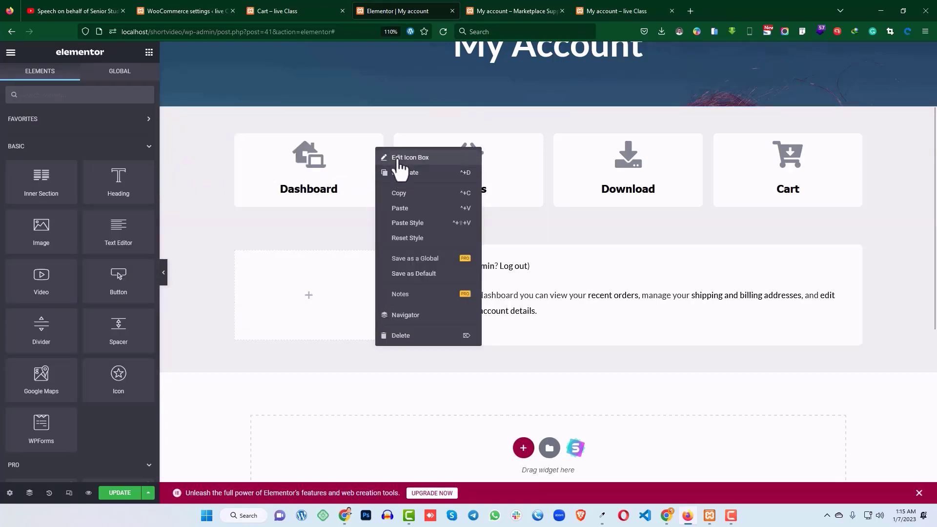
pyautogui.click(401, 192)
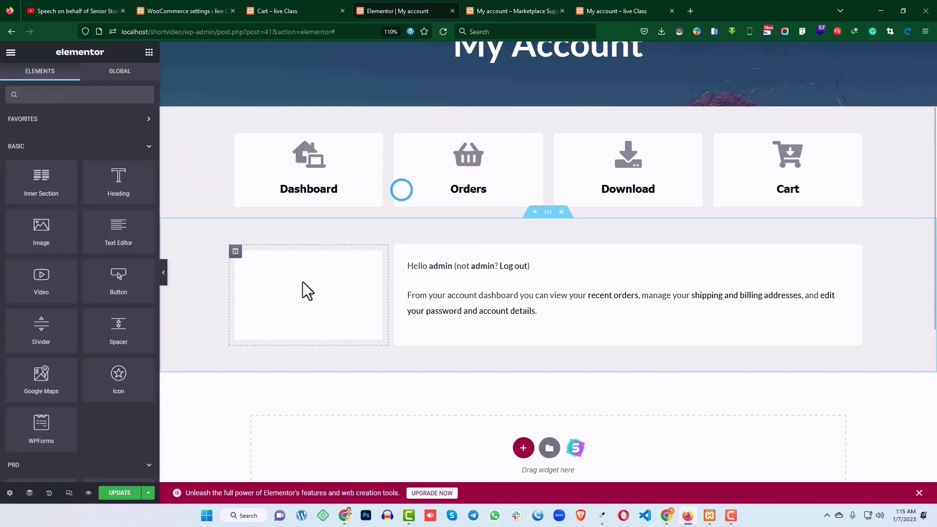
pyautogui.rightClick(308, 288)
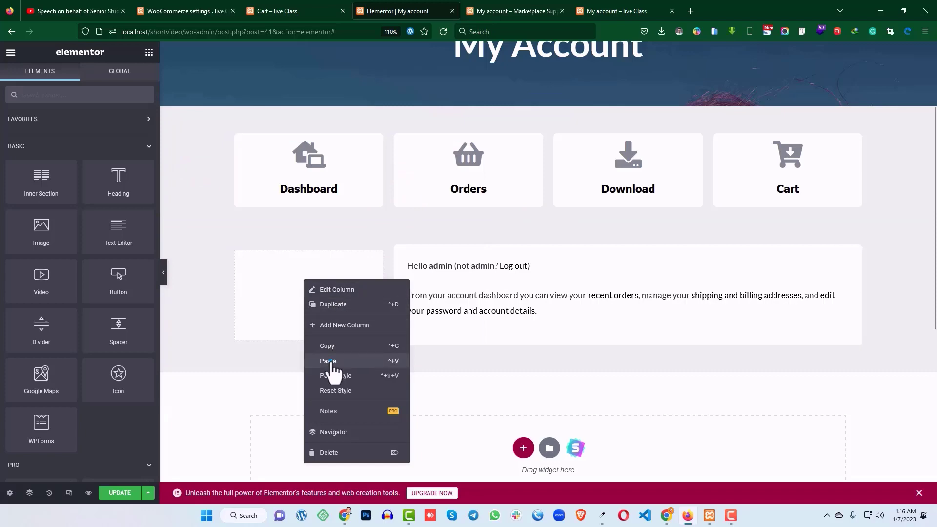
pyautogui.click(334, 360)
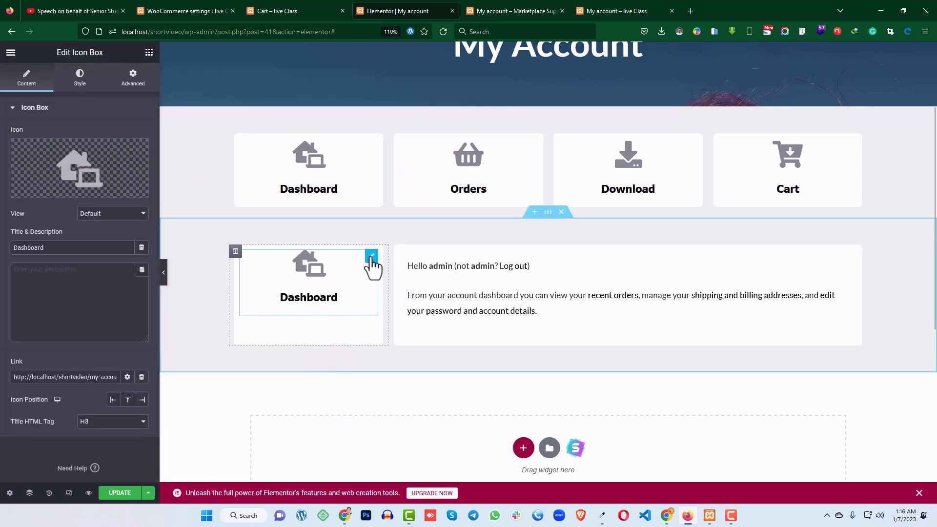
# Replace the pasted icon box's icon with the solid address card, searching the icon library for "addres".
pyautogui.click(372, 257)
pyautogui.click(78, 165)
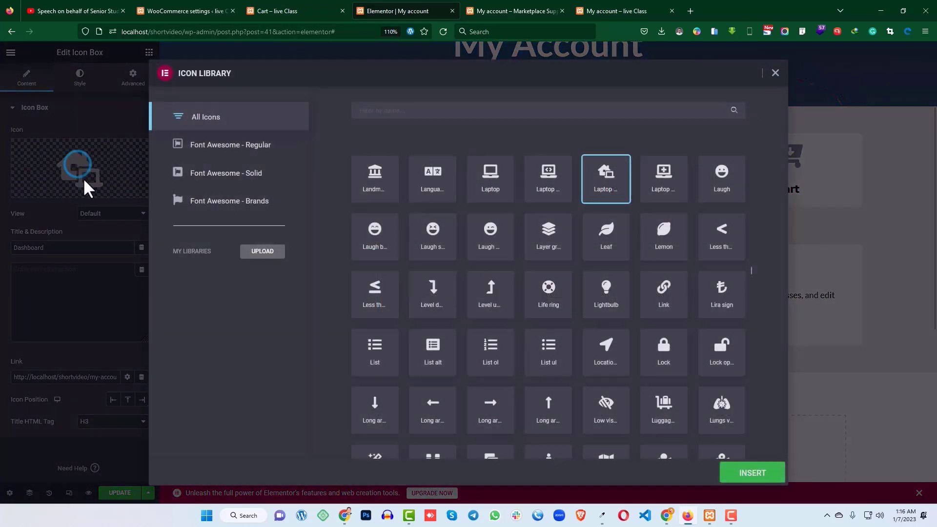
pyautogui.click(398, 115)
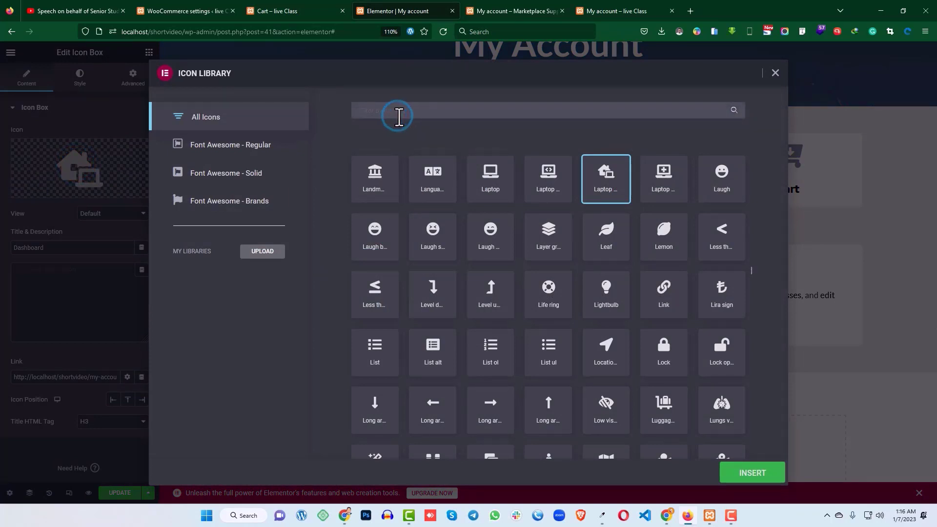
pyautogui.write('addres')
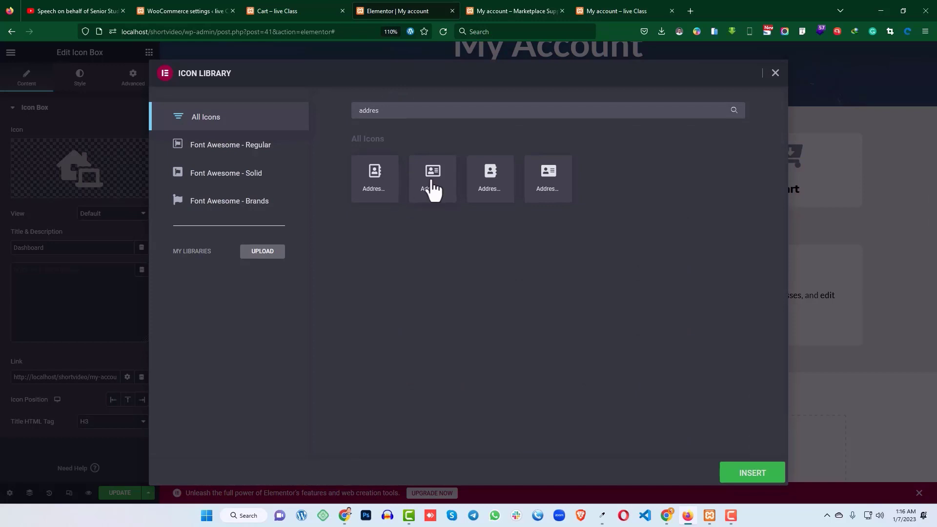
pyautogui.click(431, 188)
pyautogui.click(560, 177)
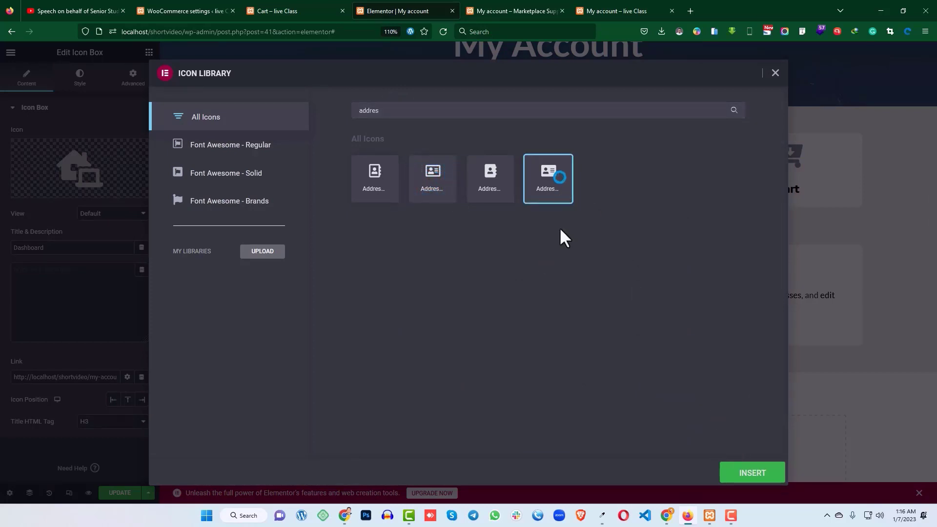
pyautogui.click(751, 476)
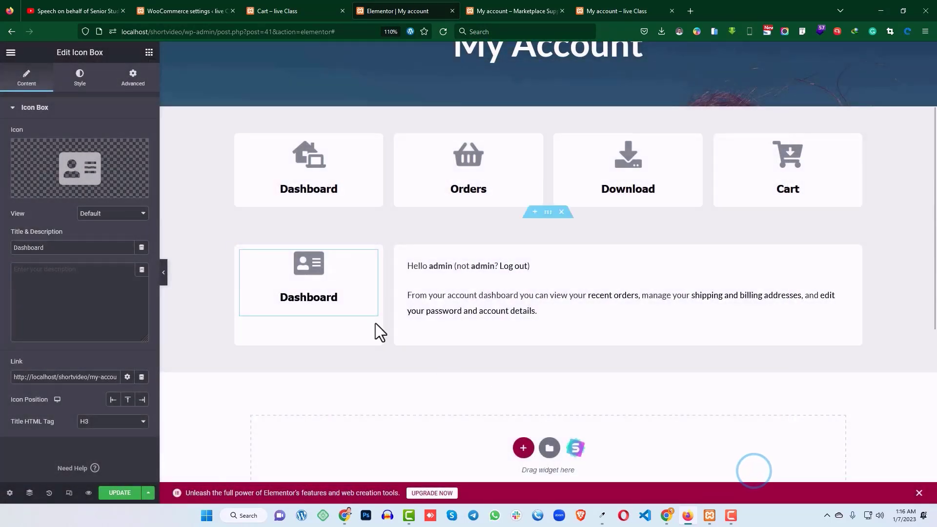
# Change the title of the left column's icon box to Address.
pyautogui.moveTo(74, 248); pyautogui.dragTo(18, 252)
pyautogui.write('Ad')
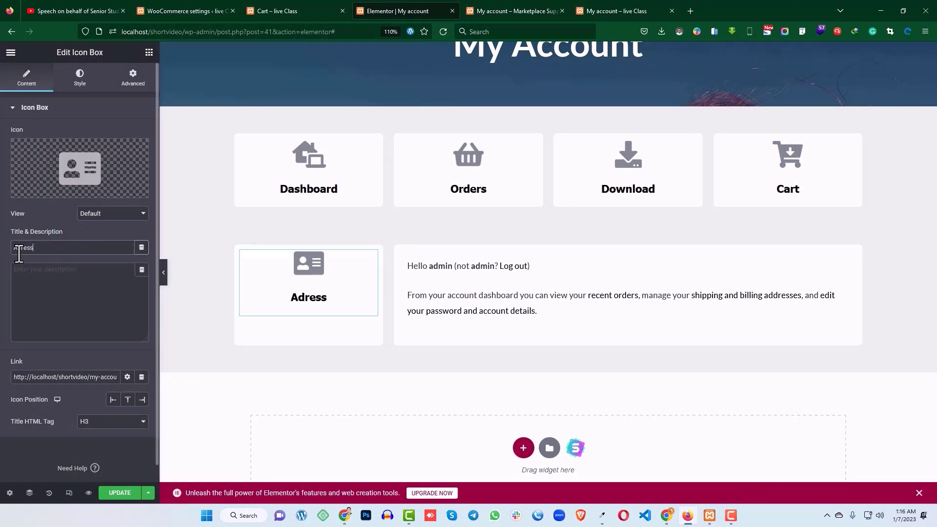
pyautogui.write('d')
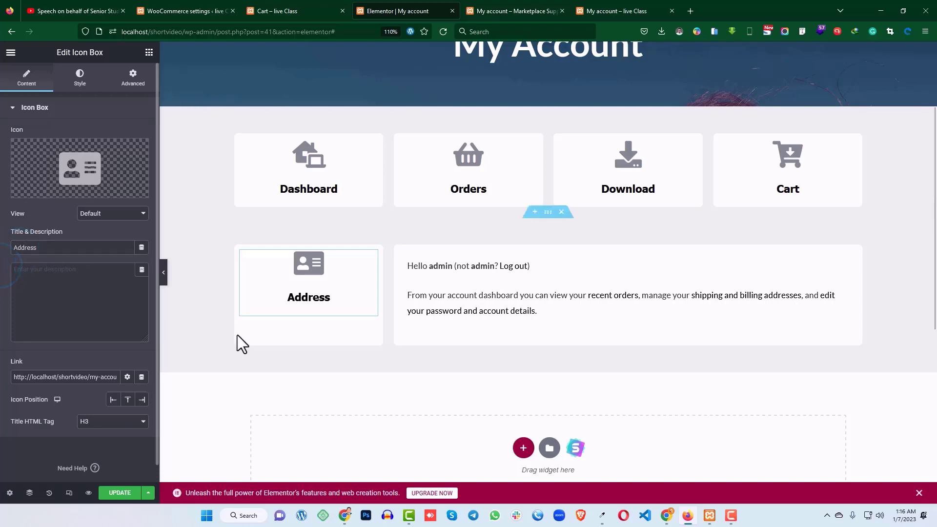
# Copy the edit-address endpoint from the WooCommerce settings and append it to the Address icon box's my-account link in Elementor.
pyautogui.click(561, 10)
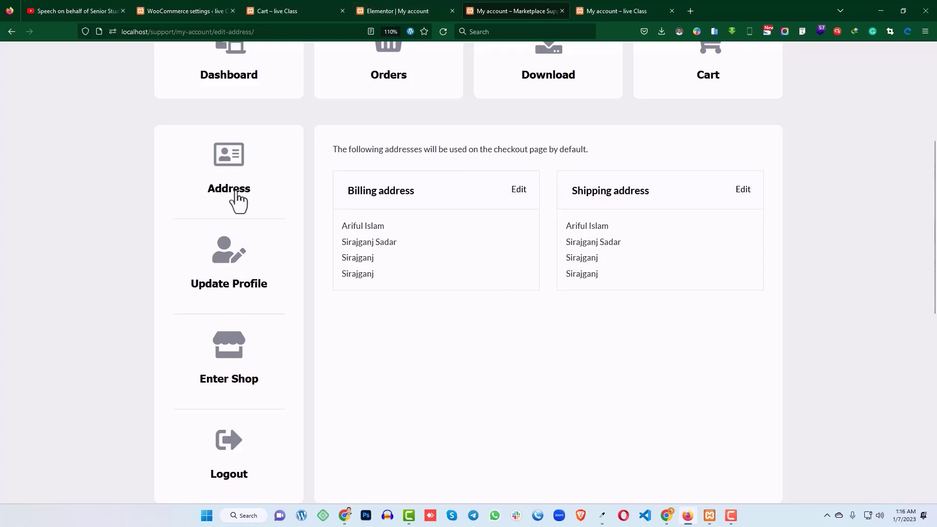
pyautogui.click(192, 9)
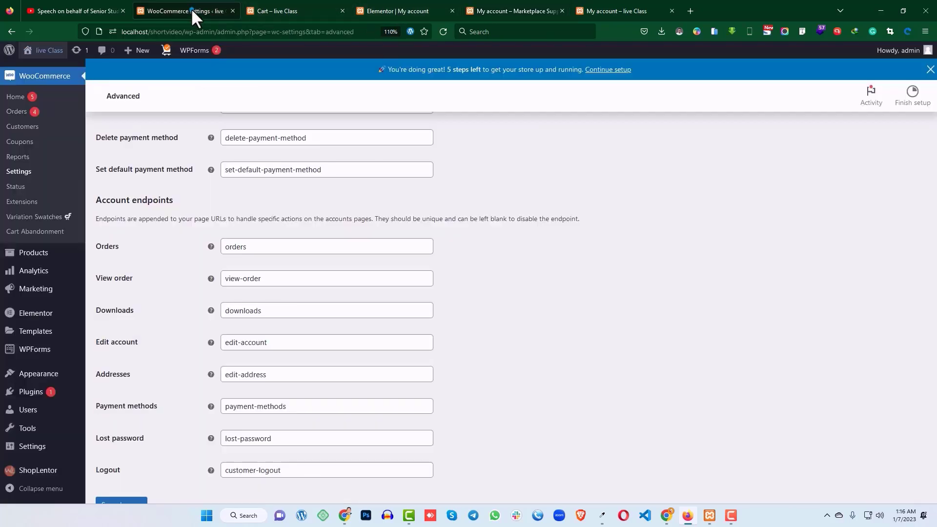
pyautogui.moveTo(277, 374); pyautogui.dragTo(230, 379)
pyautogui.click(517, 355)
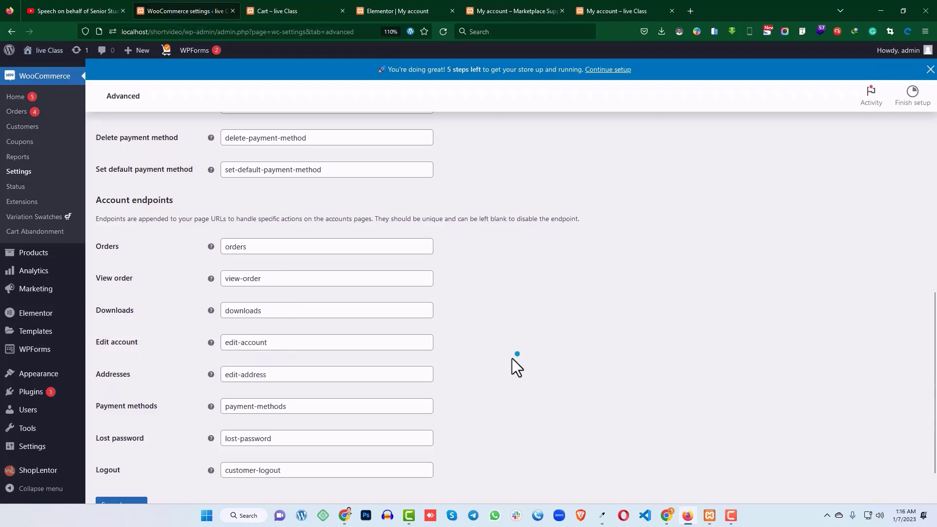
pyautogui.tripleClick(289, 374)
pyautogui.hotkey('ctrl', 'c')
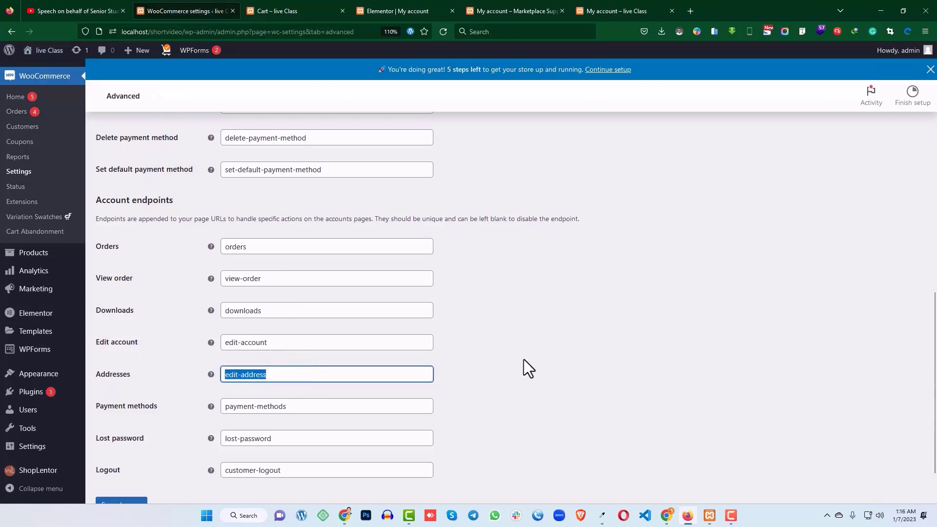
pyautogui.click(410, 11)
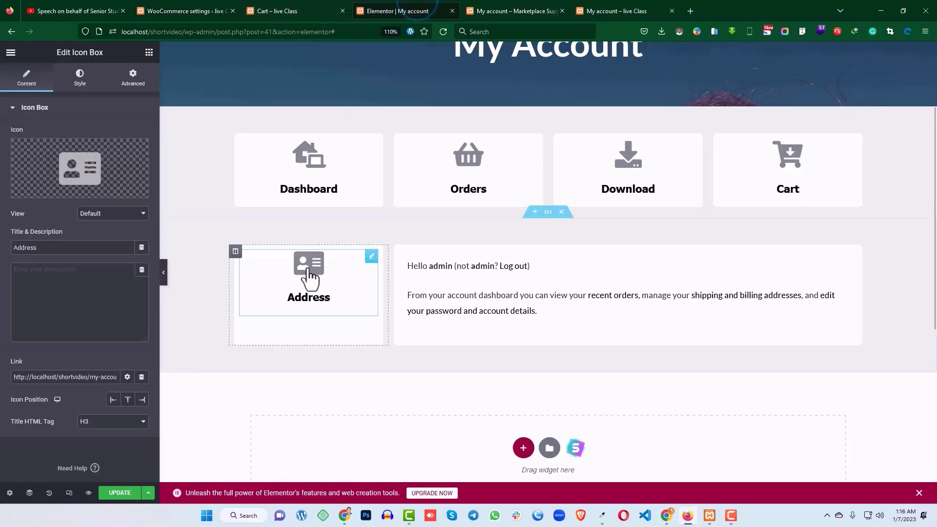
pyautogui.click(113, 373)
pyautogui.press('End')
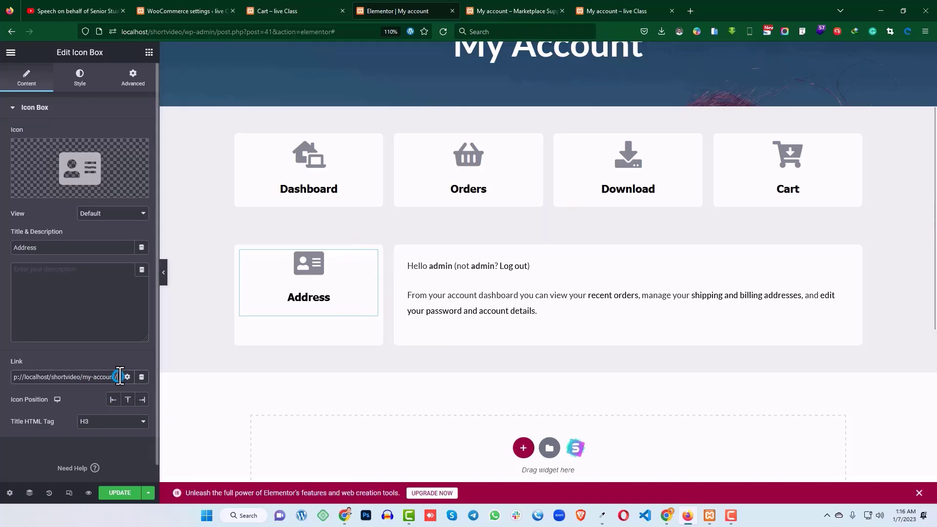
pyautogui.hotkey('ctrl', 'v')
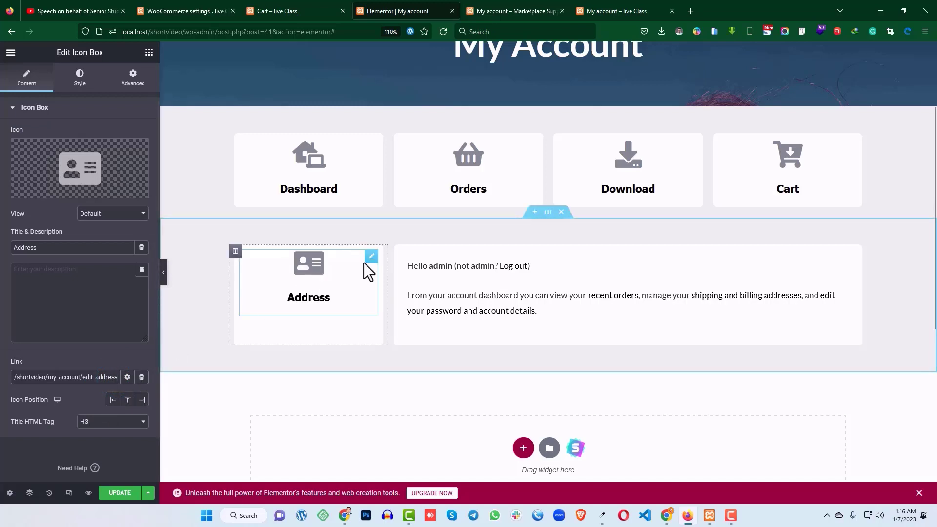
# Duplicate the Address icon box in the left column and title the copy Update Profile.
pyautogui.rightClick(370, 260)
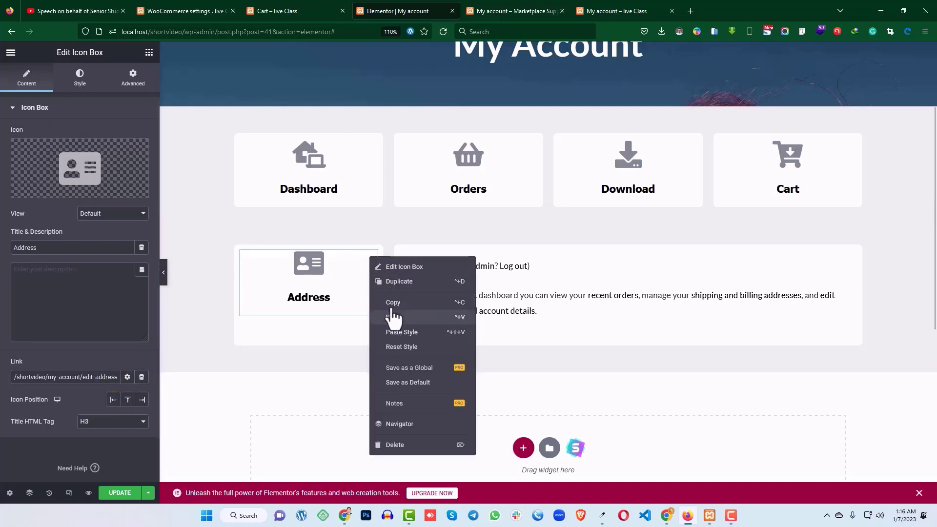
pyautogui.click(394, 282)
pyautogui.click(371, 333)
pyautogui.doubleClick(46, 249)
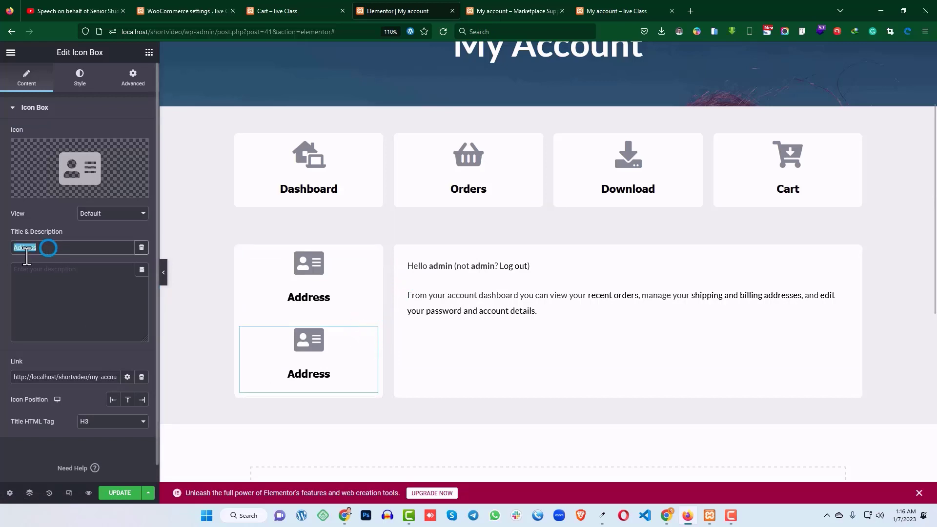
pyautogui.write('Upd')
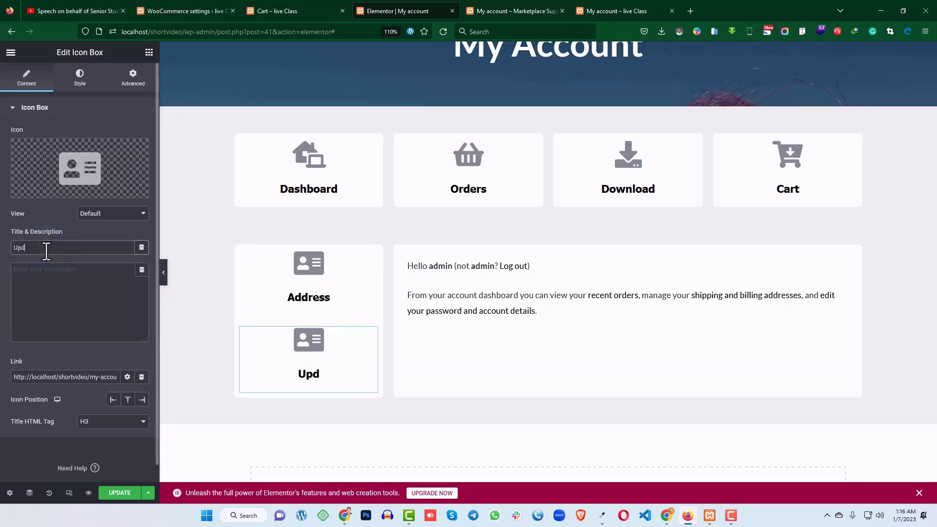
pyautogui.write('ate Profile')
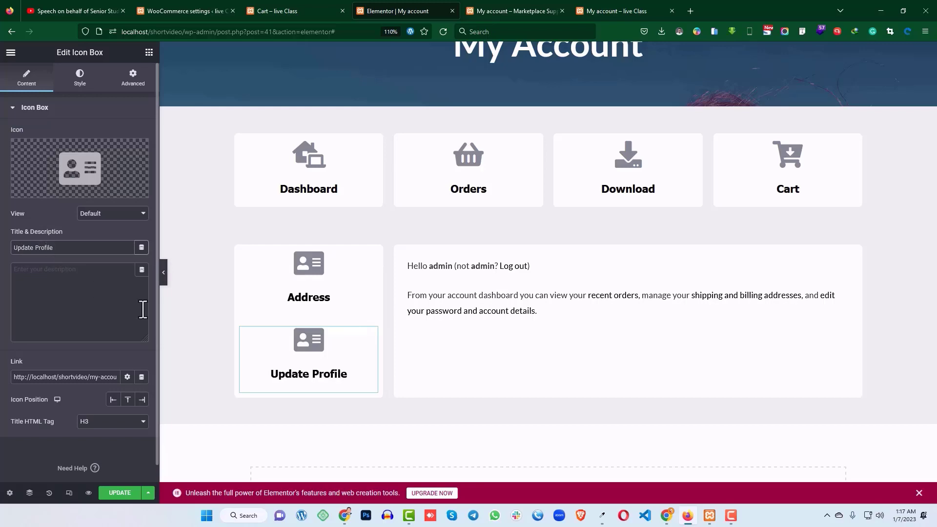
# Replace the Update Profile icon box's icon with the solid User icon, searching the icon library for "user".
pyautogui.click(69, 172)
pyautogui.click(403, 116)
pyautogui.write('user')
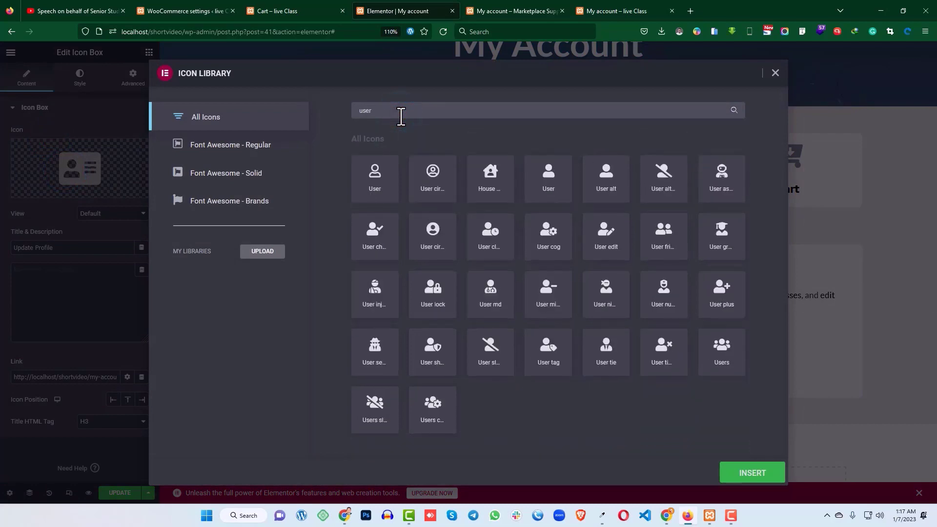
pyautogui.click(387, 181)
pyautogui.click(538, 187)
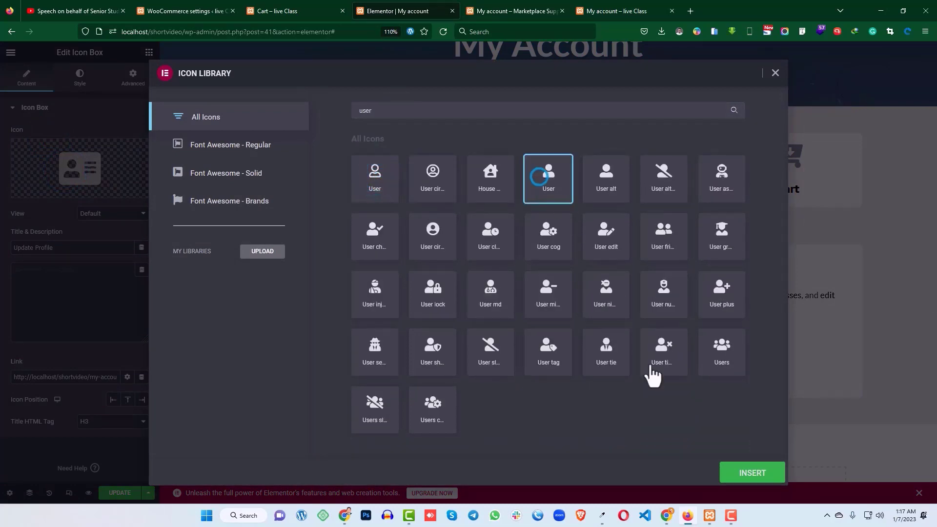
pyautogui.click(747, 473)
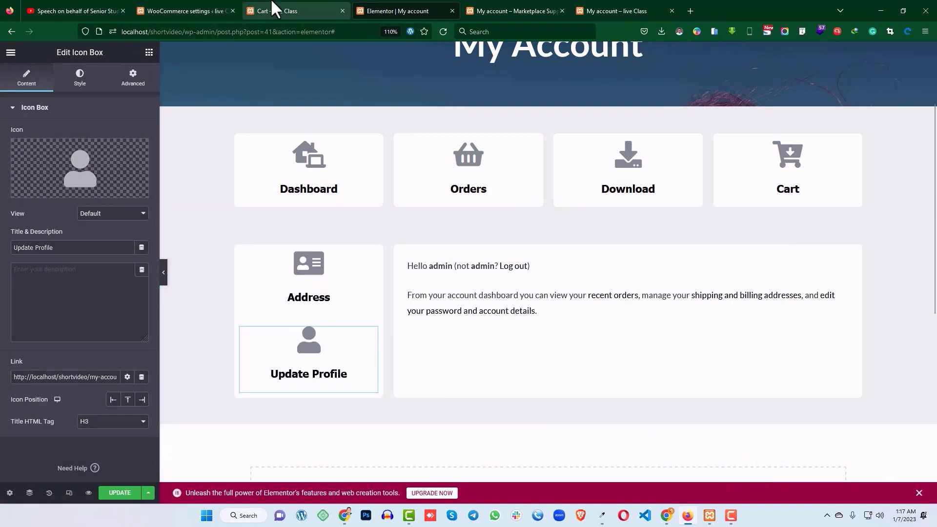
# Copy the edit-account endpoint from the WooCommerce settings and replace edit-address with it in the Update Profile icon box's link in Elementor.
pyautogui.click(194, 11)
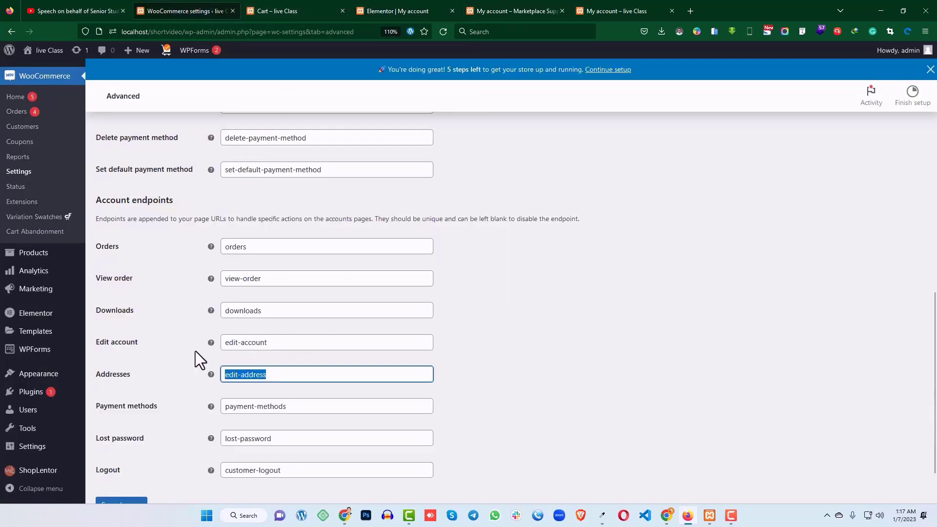
pyautogui.click(292, 344)
pyautogui.tripleClick(292, 343)
pyautogui.hotkey('ctrl', 'c')
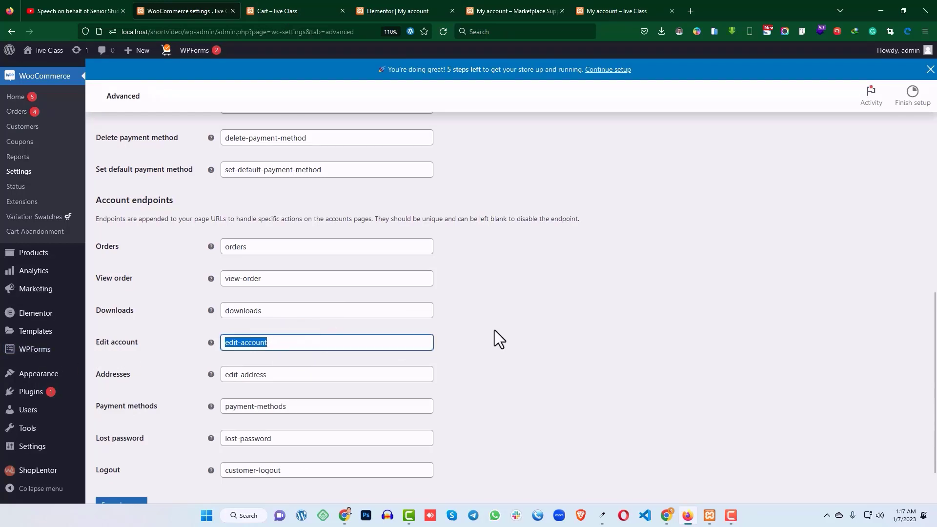
pyautogui.click(397, 11)
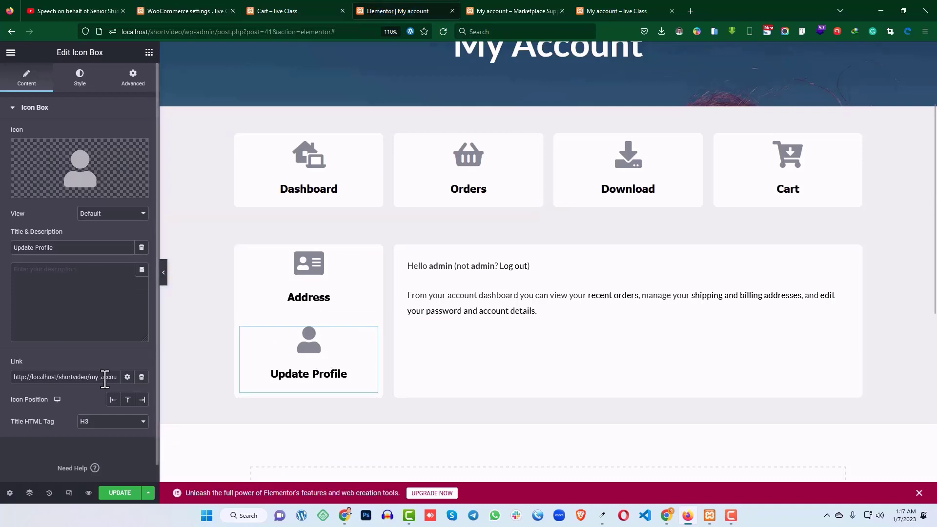
pyautogui.write('edit-address')
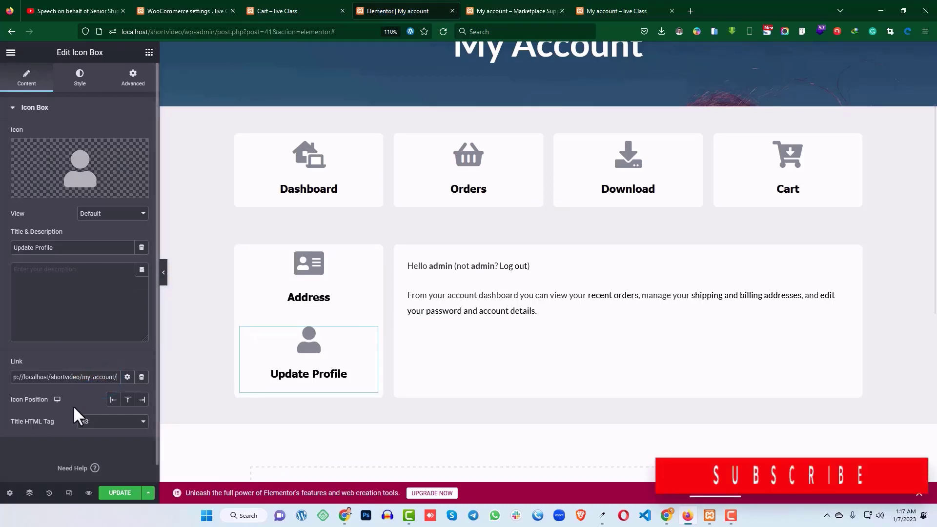
pyautogui.click(85, 377)
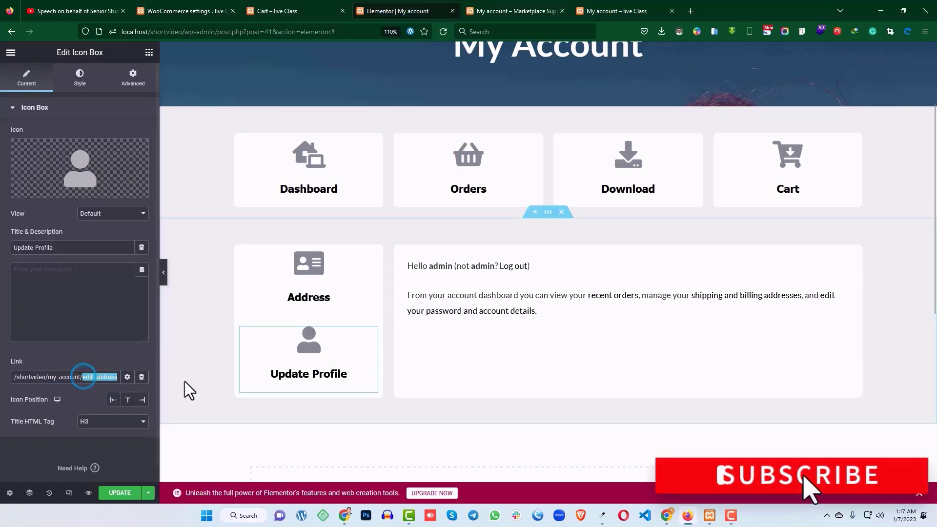
pyautogui.hotkey('ctrl', 'v')
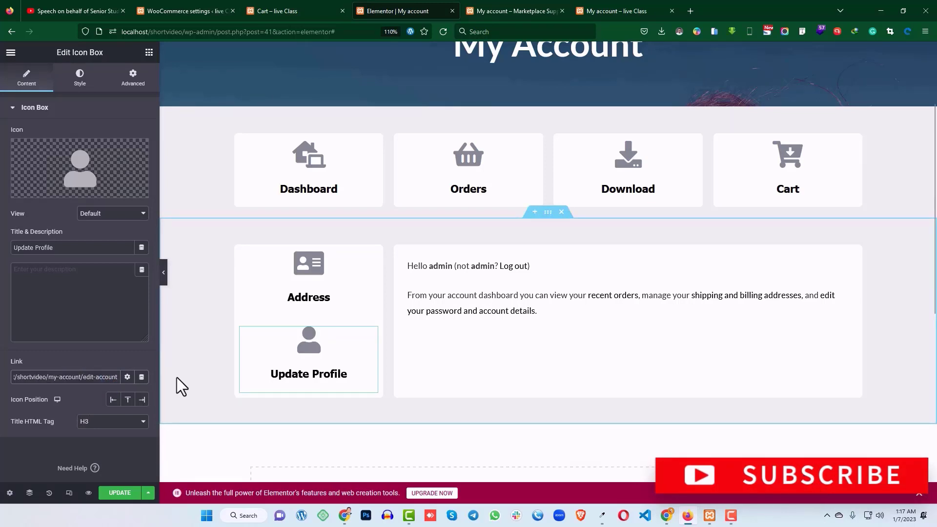
# Duplicate the Update Profile icon box in the left column and open the copy for editing.
pyautogui.rightClick(365, 334)
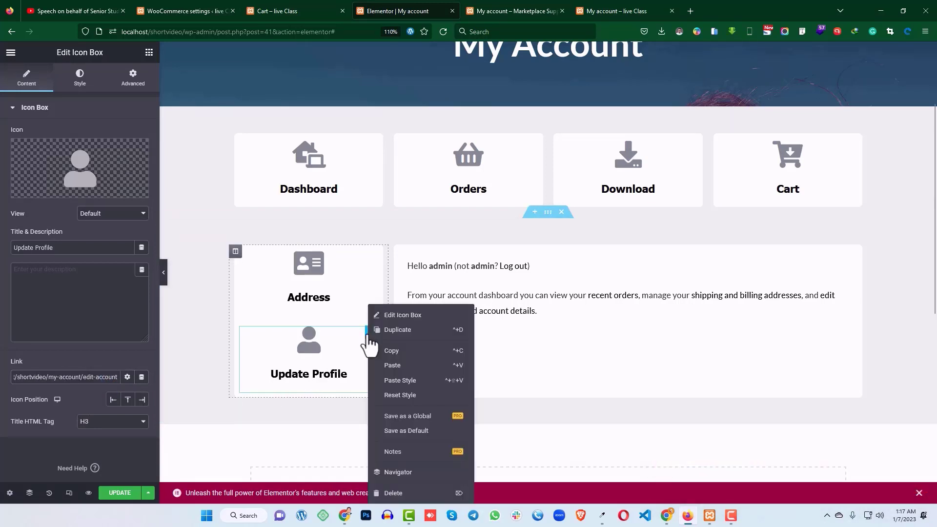
pyautogui.click(401, 330)
pyautogui.scroll(-3, 334, 293)
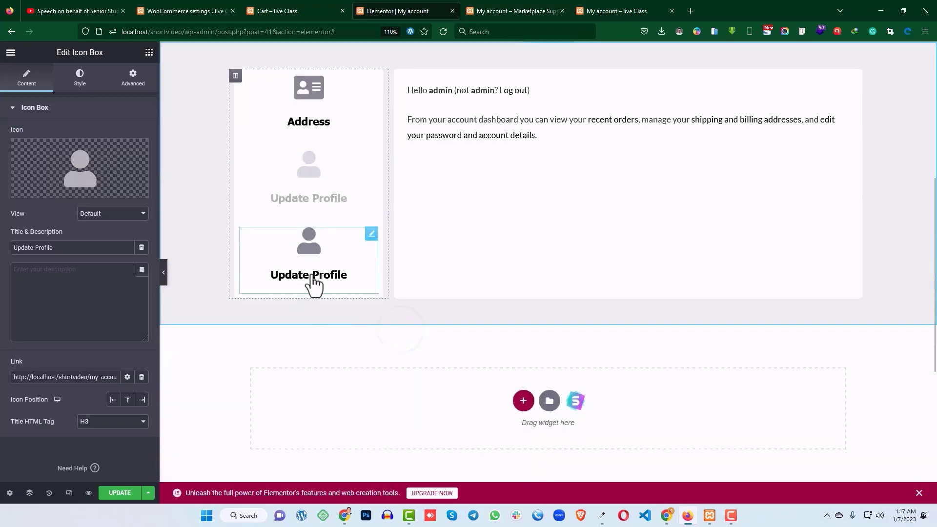
pyautogui.click(371, 235)
# Replace the duplicated icon box's icon with the Store icon, searching the icon library for "shop" and "store".
pyautogui.click(84, 161)
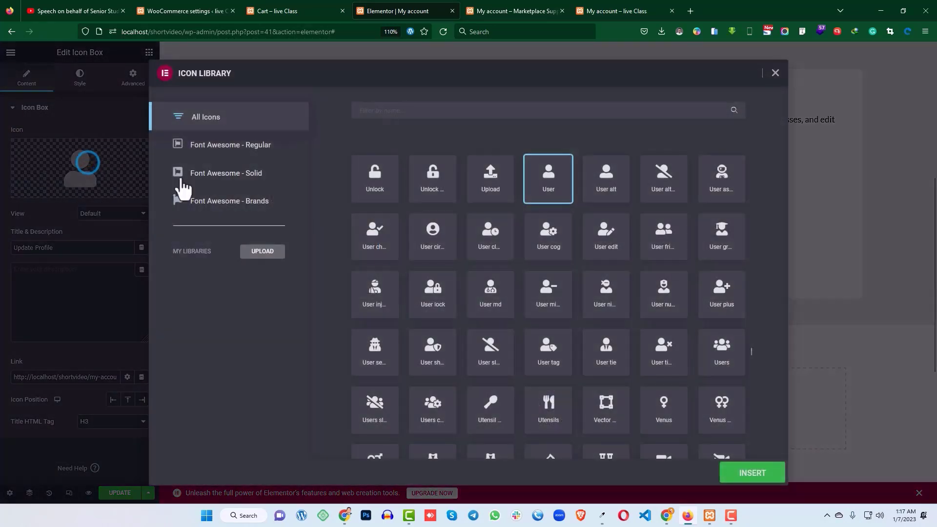
pyautogui.click(418, 106)
pyautogui.write('shop')
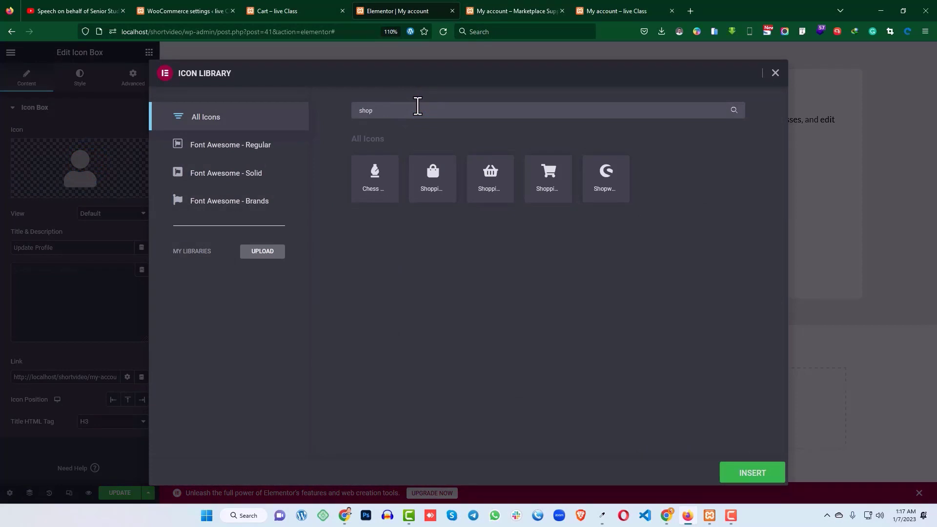
pyautogui.press('BackSpace')
pyautogui.press('BackSpace')
pyautogui.press('BackSpace')
pyautogui.press('BackSpace')
pyautogui.write('st')
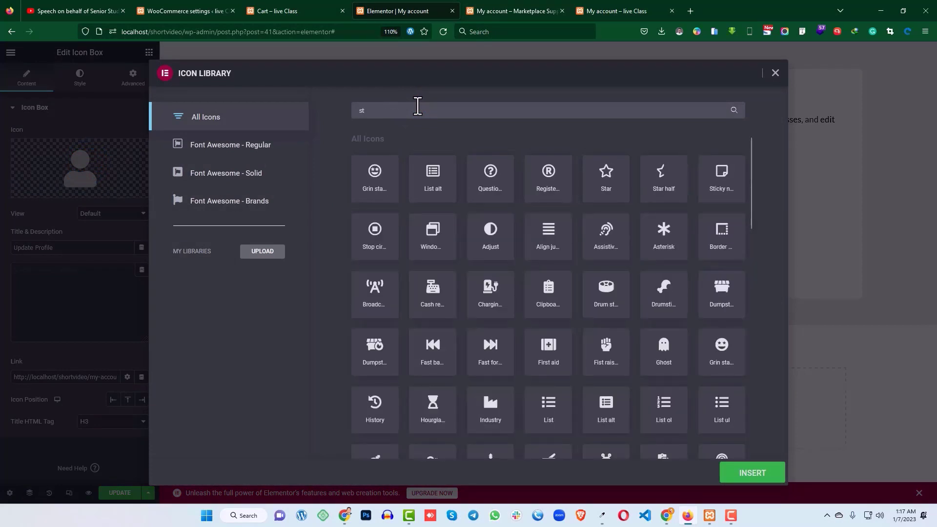
pyautogui.write('ore')
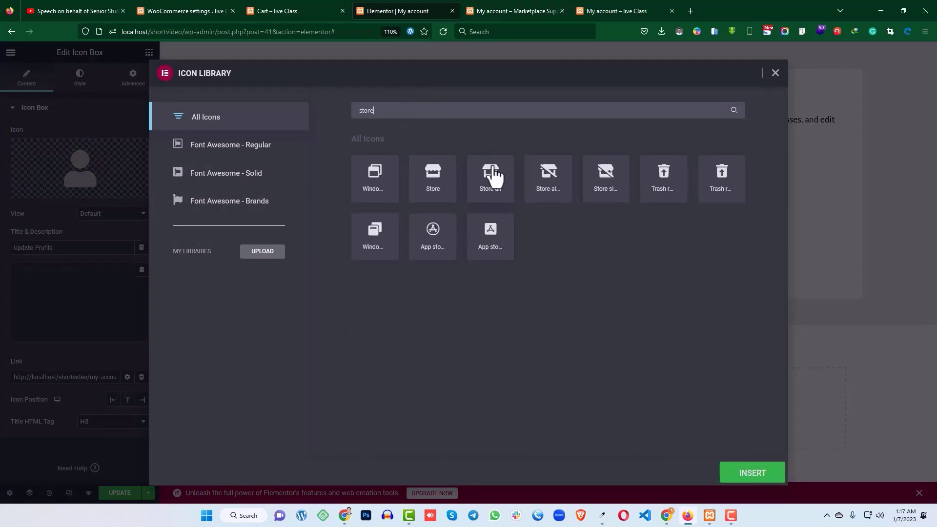
pyautogui.click(435, 182)
pyautogui.click(771, 473)
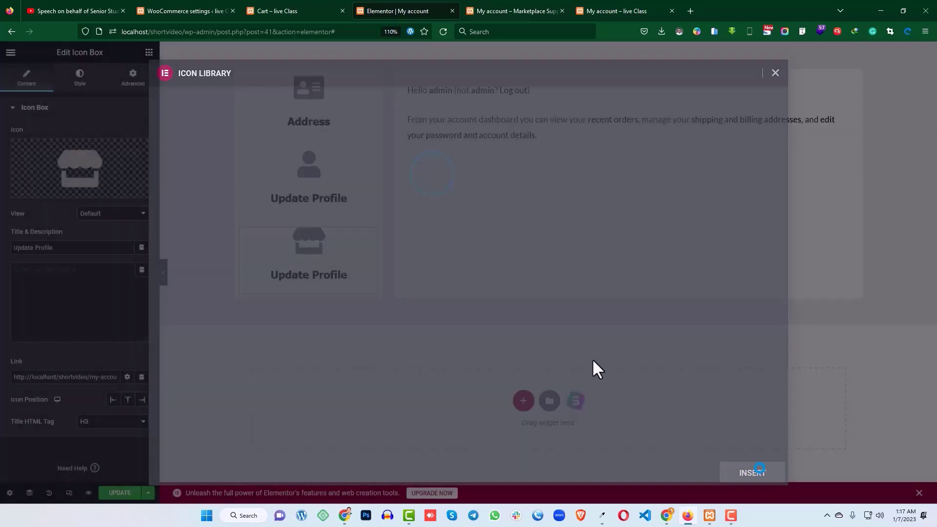
# Change the title of the icon box with the store icon to Enter Shop.
pyautogui.moveTo(65, 248); pyautogui.dragTo(8, 248)
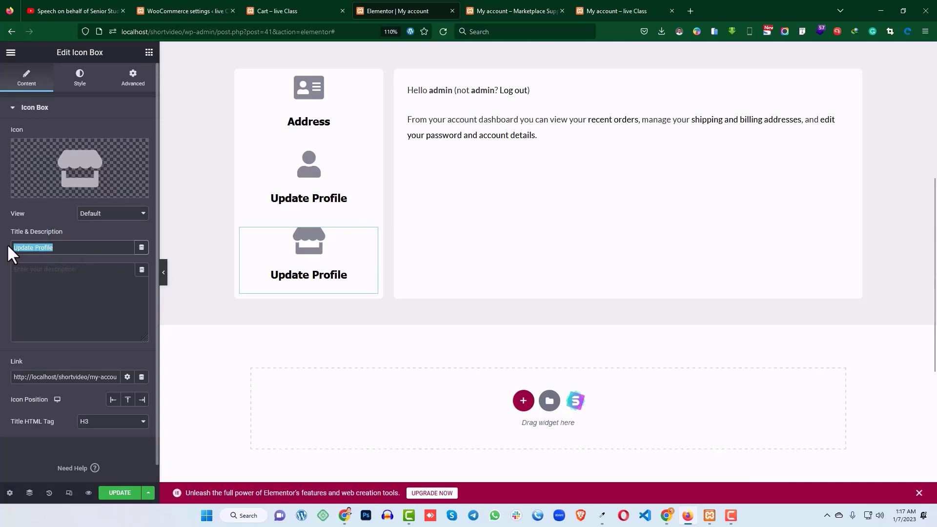
pyautogui.write('Enter')
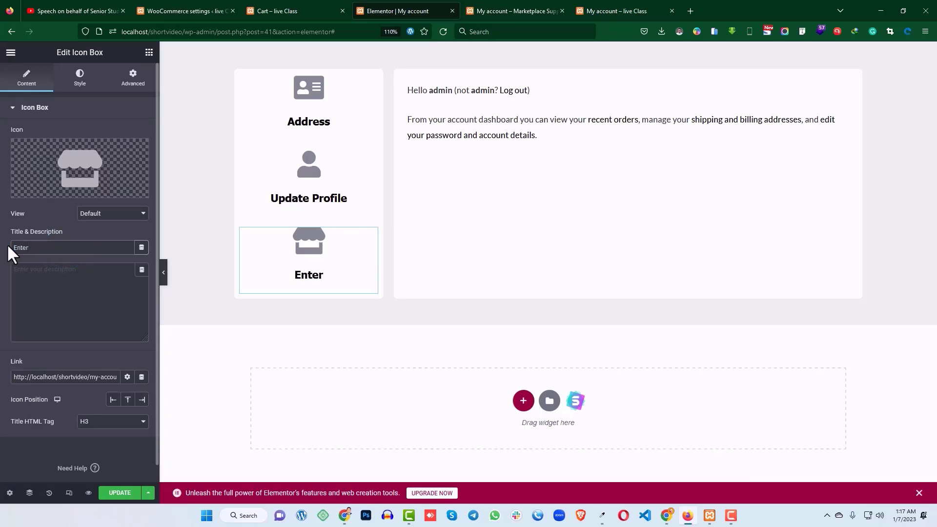
pyautogui.write(' Shop')
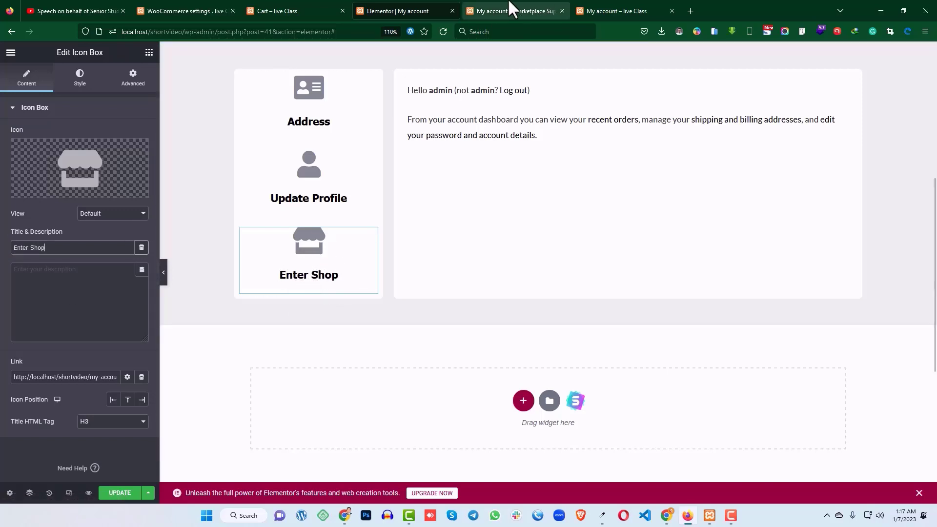
pyautogui.click(205, 9)
pyautogui.click(286, 9)
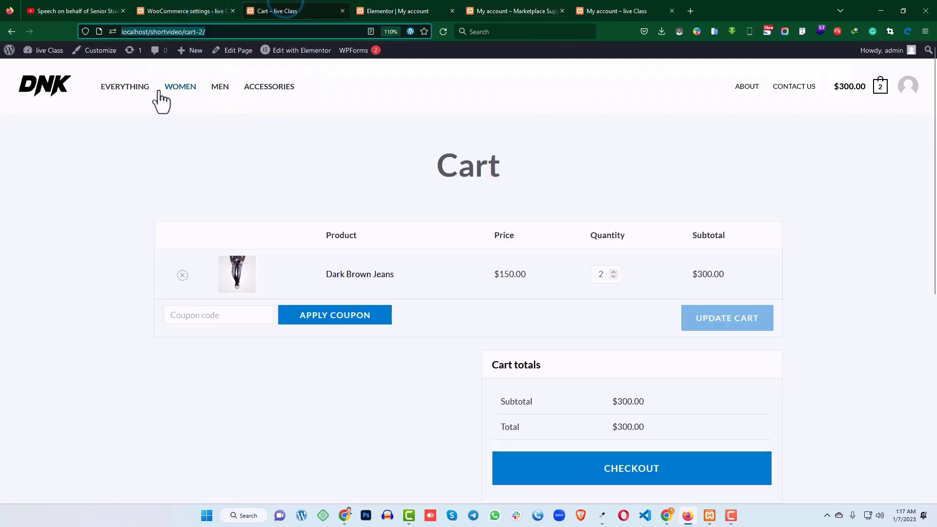
pyautogui.click(130, 92)
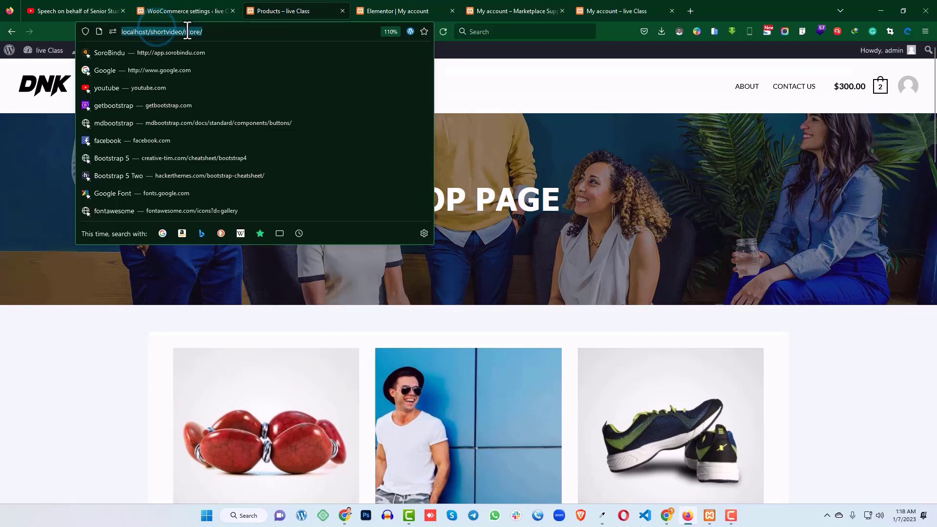
pyautogui.click(429, 9)
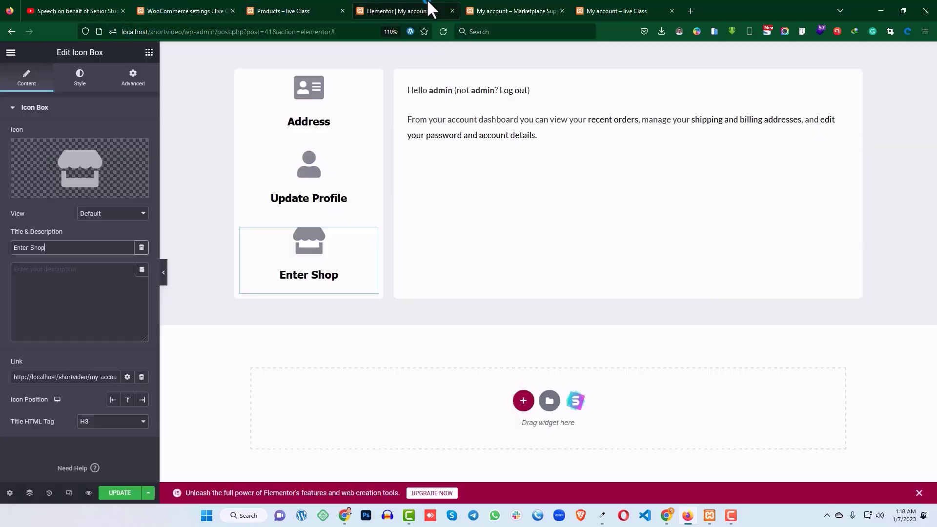
pyautogui.tripleClick(58, 375)
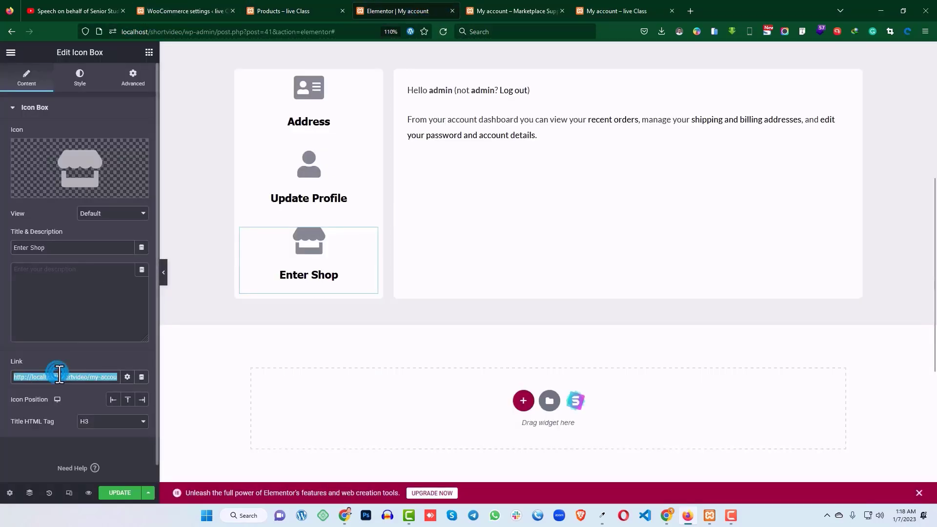
pyautogui.write('http://localhost/shortvideo/store/')
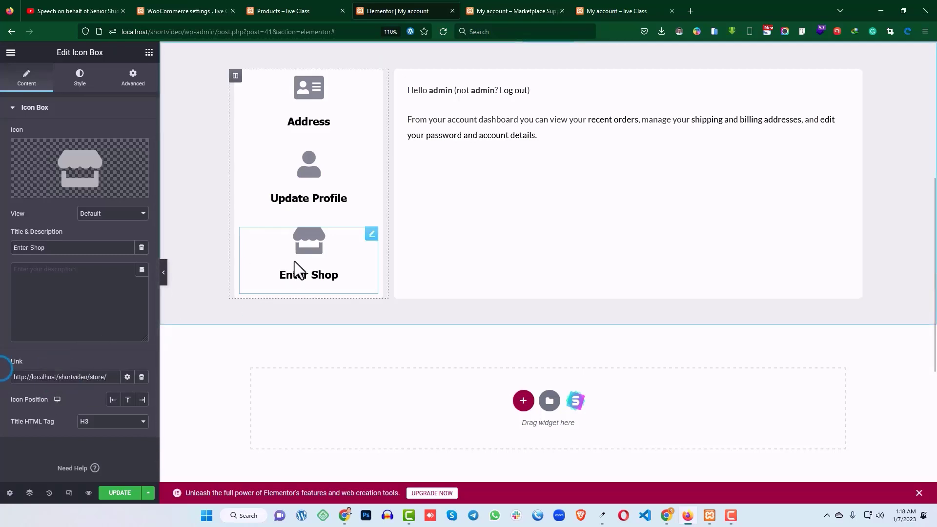
# Check the sidebar items on the reference My account page and duplicate the Enter Shop icon box in Elementor.
pyautogui.click(521, 10)
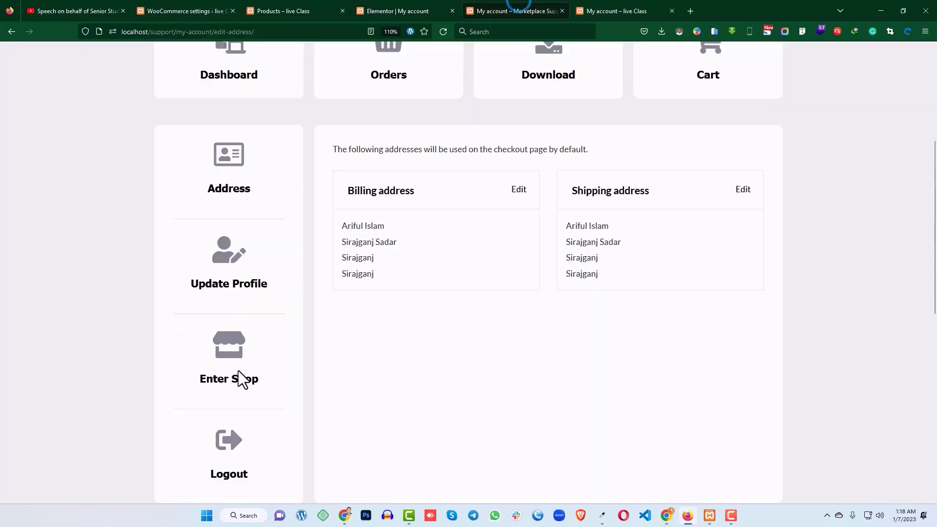
pyautogui.scroll(-3, 209, 309)
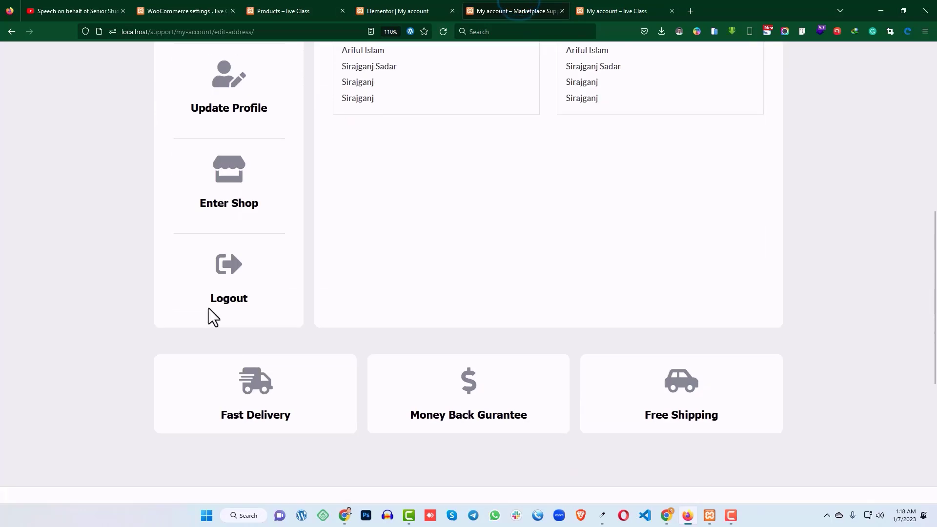
pyautogui.click(412, 11)
pyautogui.rightClick(370, 234)
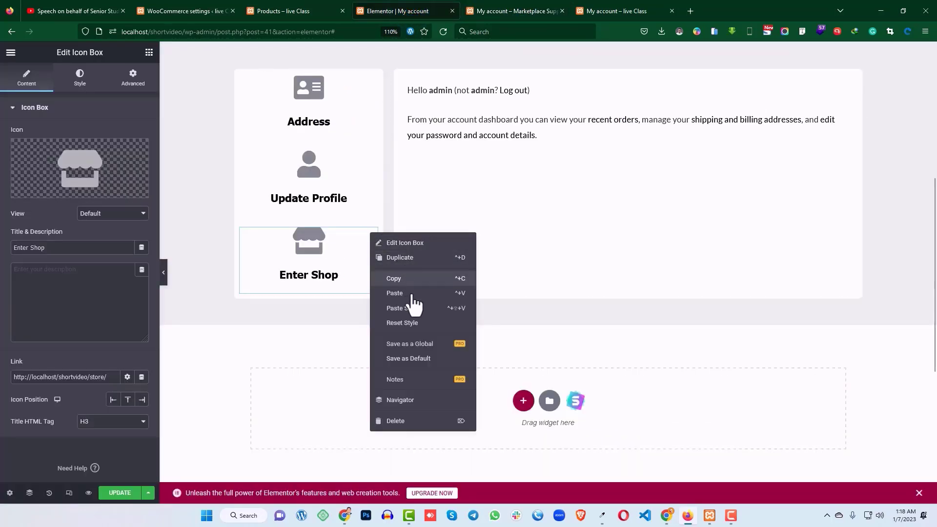
pyautogui.click(403, 259)
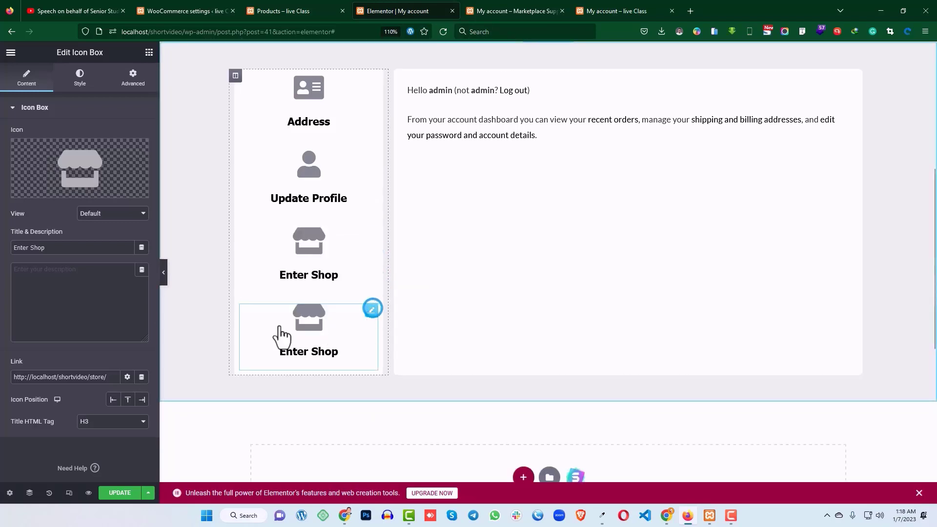
# Replace the duplicated Enter Shop box's icon with the sign-out arrow, searching the icon library for "out".
pyautogui.click(95, 169)
pyautogui.click(403, 112)
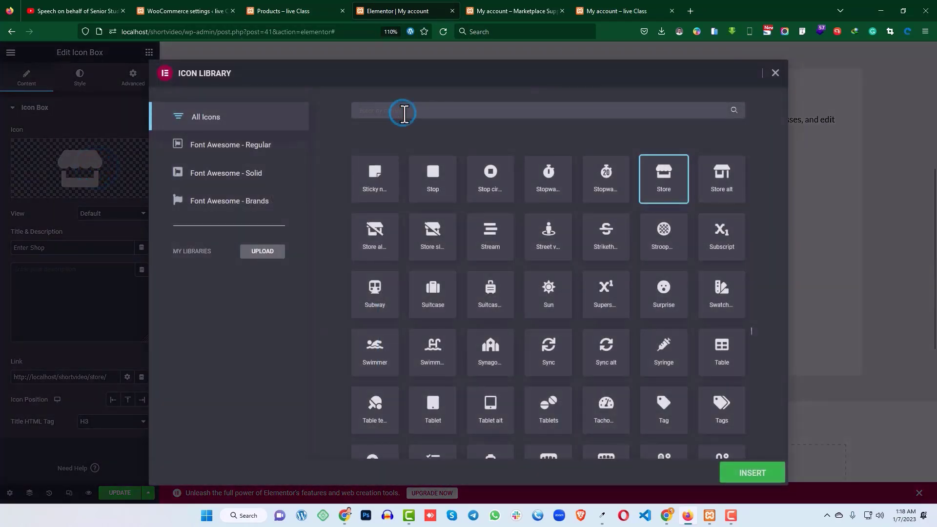
pyautogui.write('out')
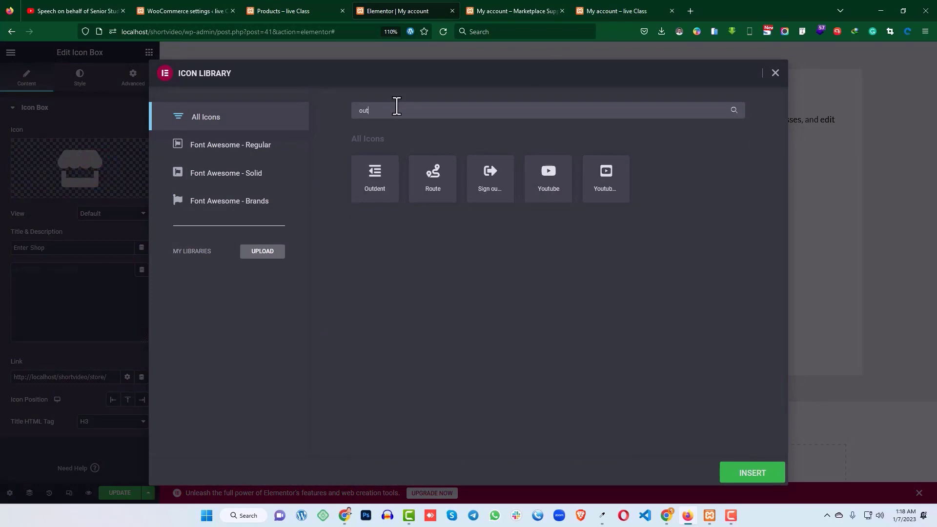
pyautogui.click(503, 192)
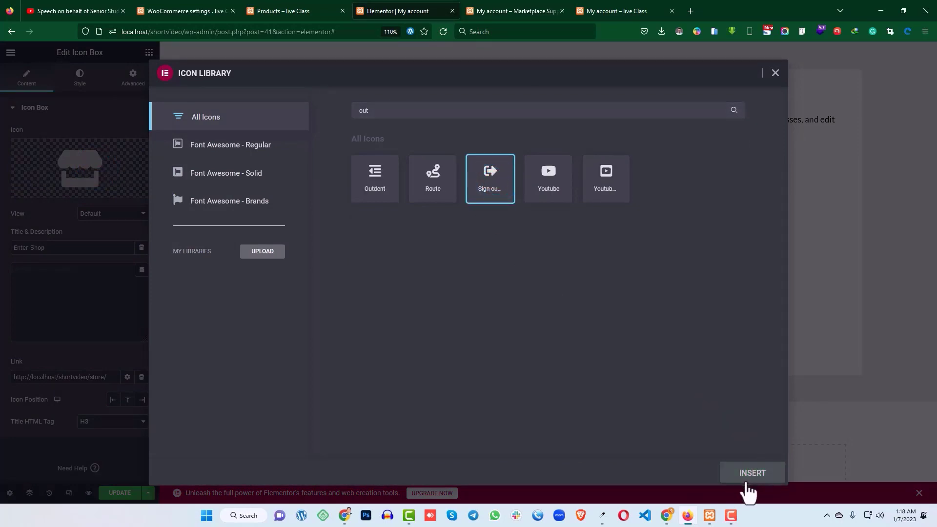
pyautogui.click(747, 474)
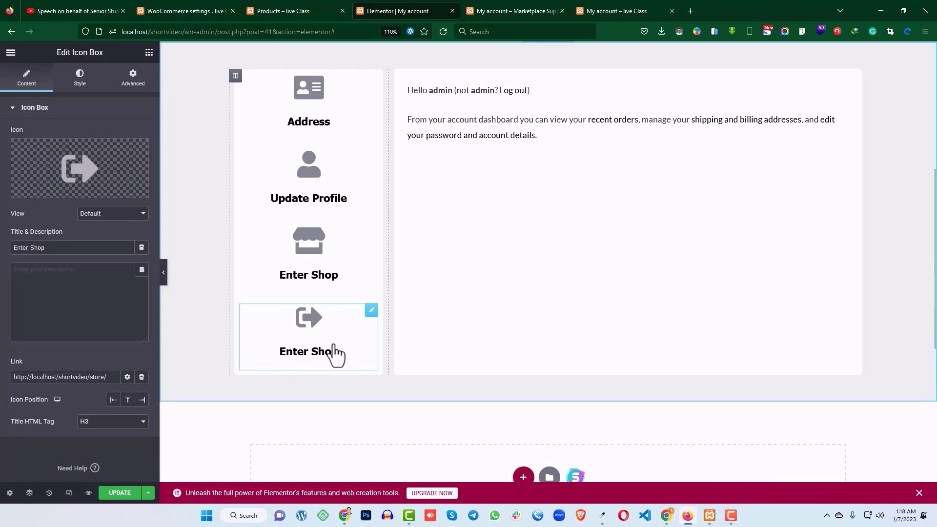
# Change the title of the icon box with the sign-out icon to Logout.
pyautogui.click(372, 311)
pyautogui.moveTo(66, 248); pyautogui.dragTo(18, 252)
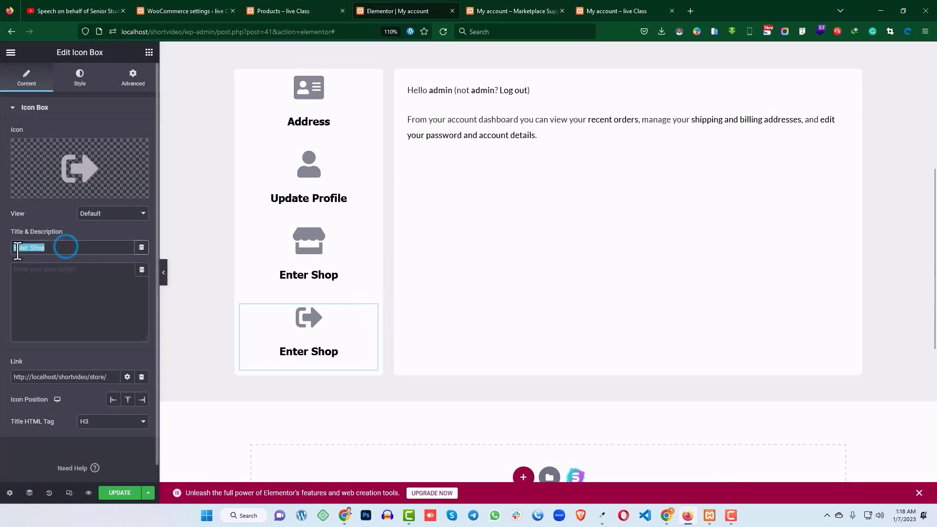
pyautogui.write('Logout')
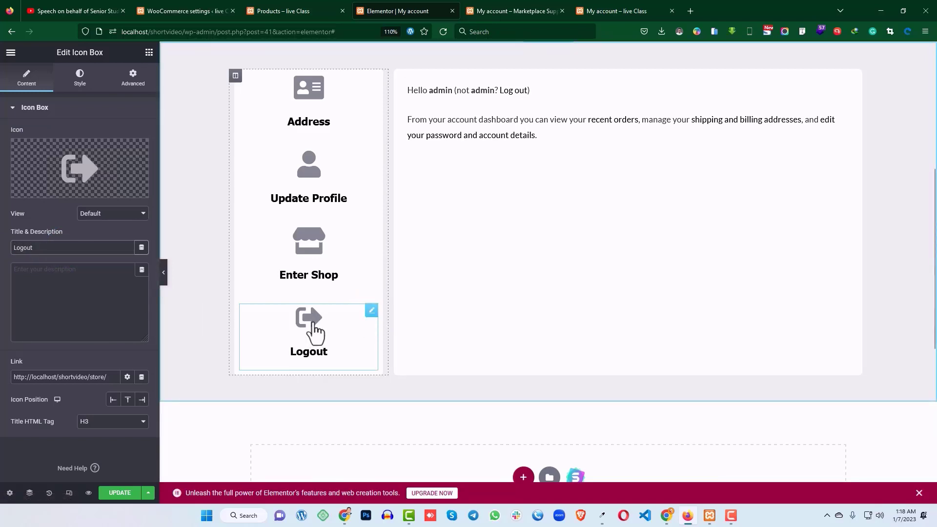
# Copy the link address of Log Out from the admin account menu on the site's shop page.
pyautogui.click(621, 10)
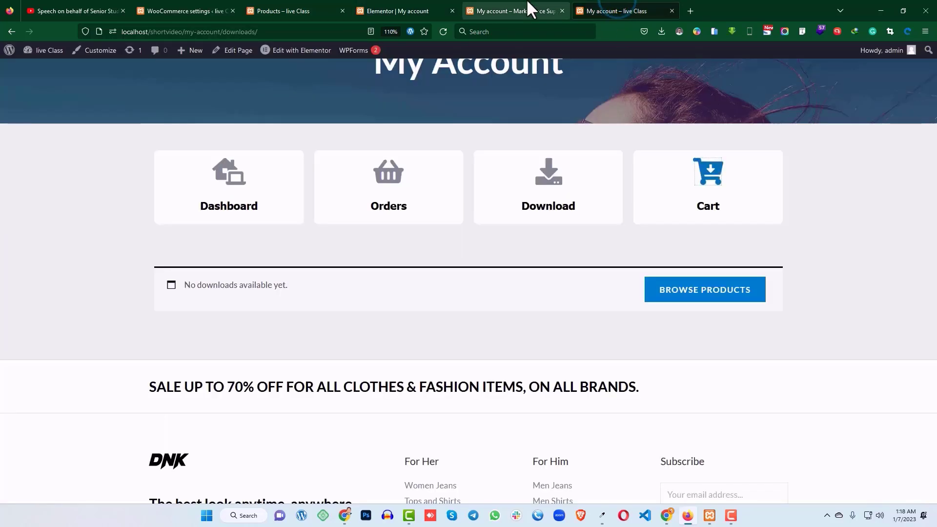
pyautogui.click(525, 8)
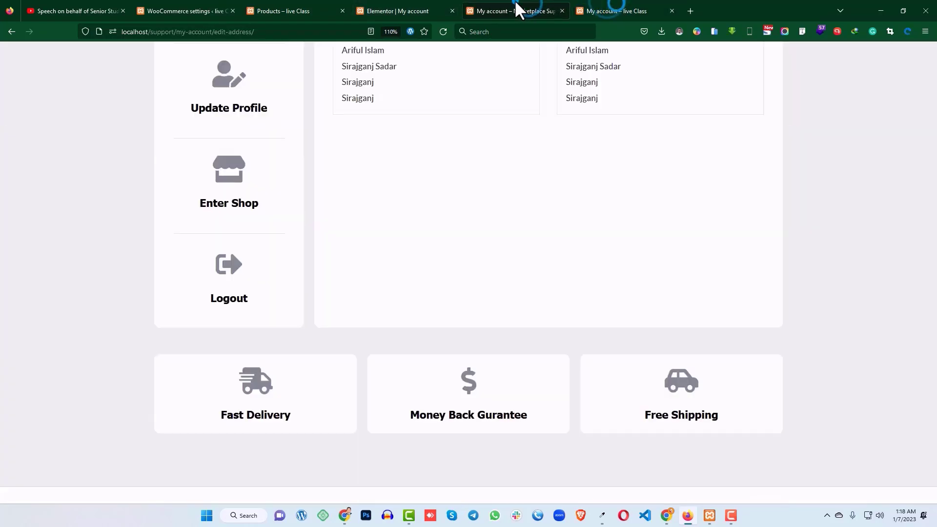
pyautogui.scroll(8, 450, 139)
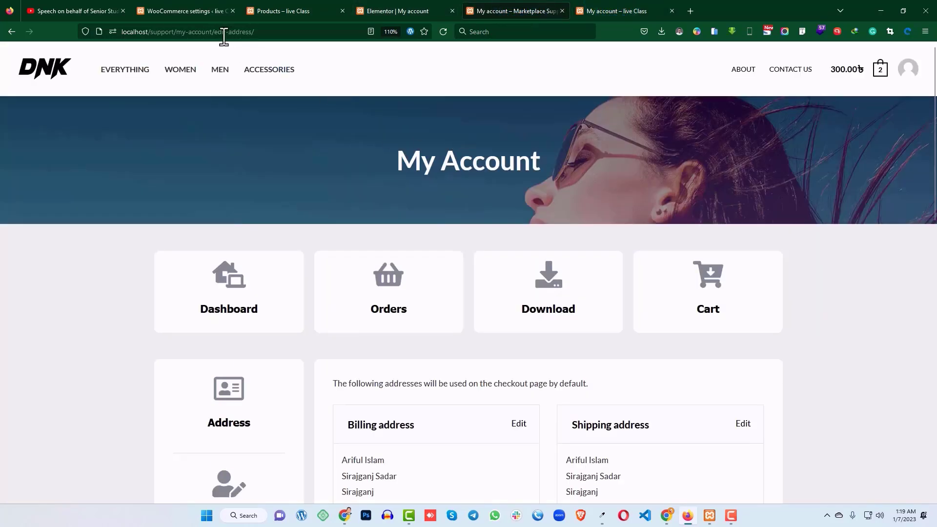
pyautogui.click(612, 10)
pyautogui.click(493, 9)
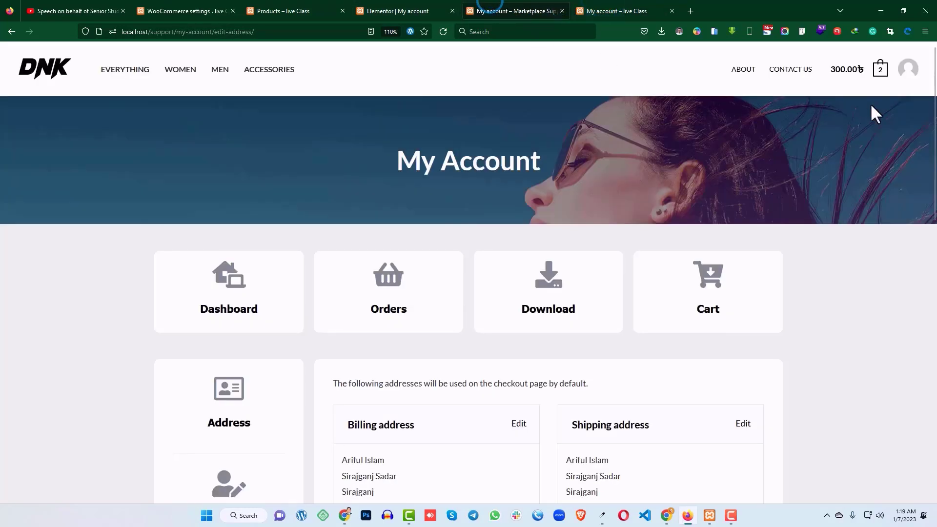
pyautogui.click(299, 9)
pyautogui.moveTo(896, 56)
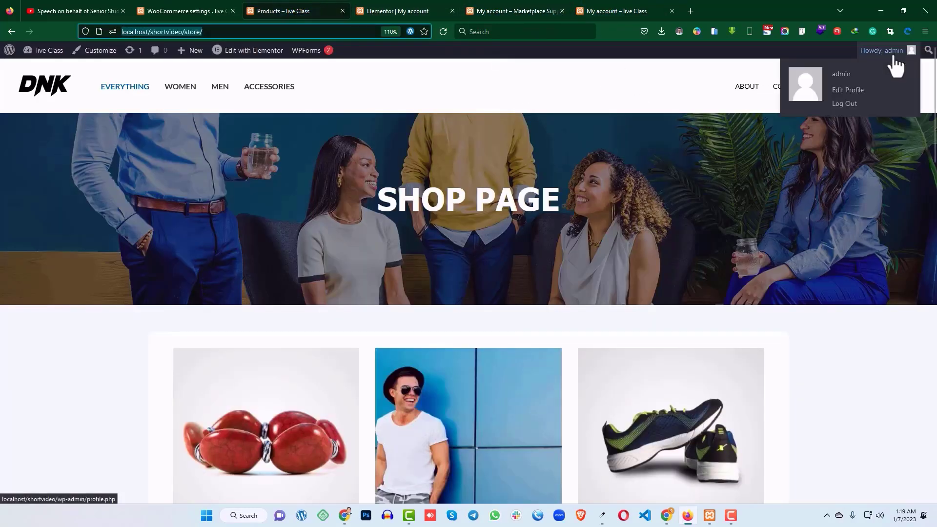
pyautogui.rightClick(844, 108)
pyautogui.click(811, 203)
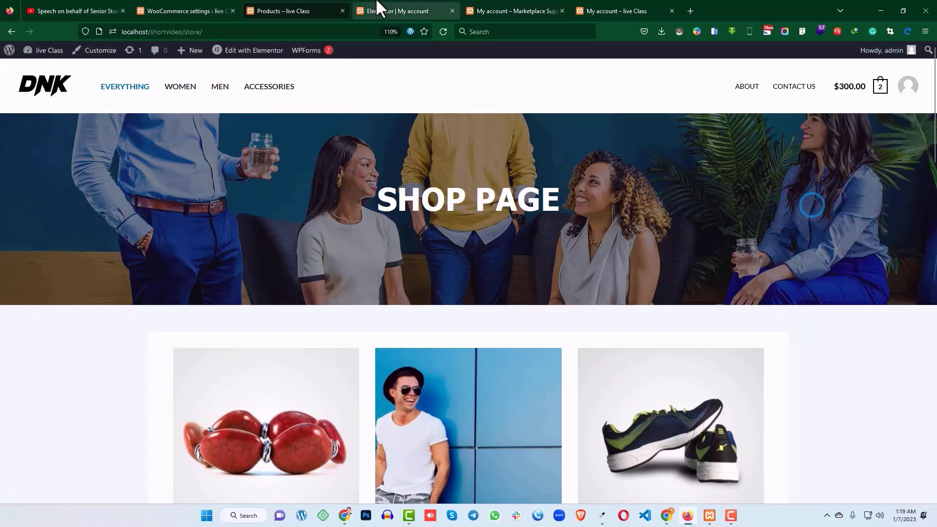
# Replace the Logout icon box's link in Elementor with the copied log-out address.
pyautogui.click(405, 11)
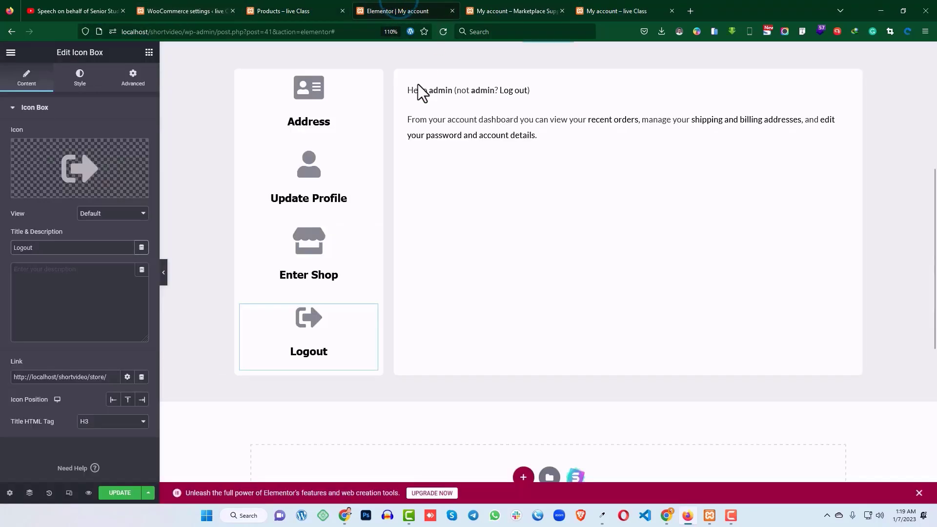
pyautogui.click(83, 377)
pyautogui.tripleClick(83, 377)
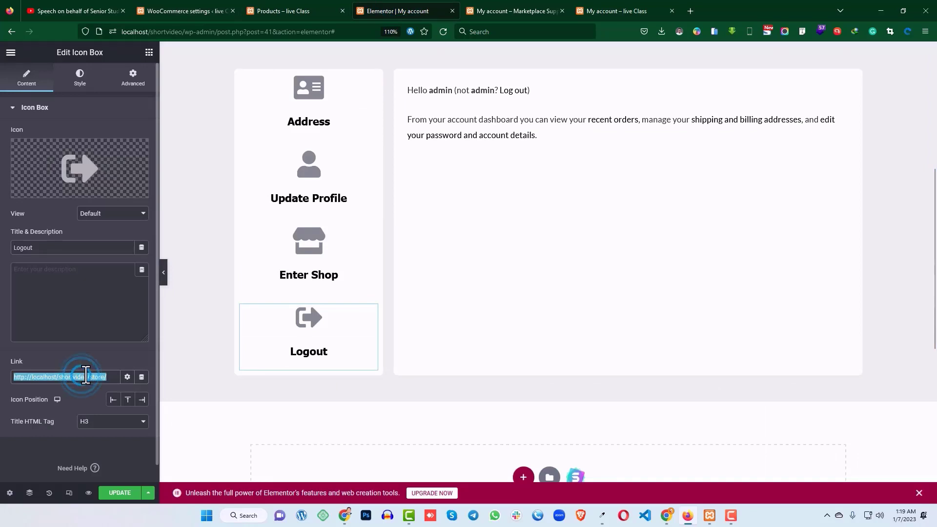
pyautogui.hotkey('ctrl', 'v')
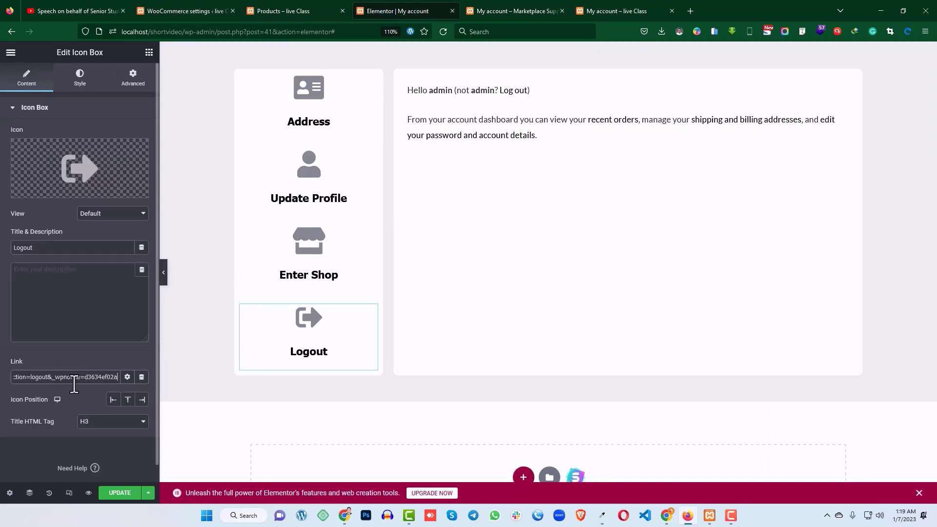
# Trim the query string off the Logout box's link, leaving localhost/shortvideo/wp-login.php, and update the page.
pyautogui.moveTo(31, 377); pyautogui.dragTo(167, 378)
pyautogui.click(168, 380)
pyautogui.press('BackSpace')
pyautogui.press('BackSpace')
pyautogui.press('BackSpace')
pyautogui.press('BackSpace')
pyautogui.press('BackSpace')
pyautogui.press('BackSpace')
pyautogui.press('BackSpace')
pyautogui.press('BackSpace')
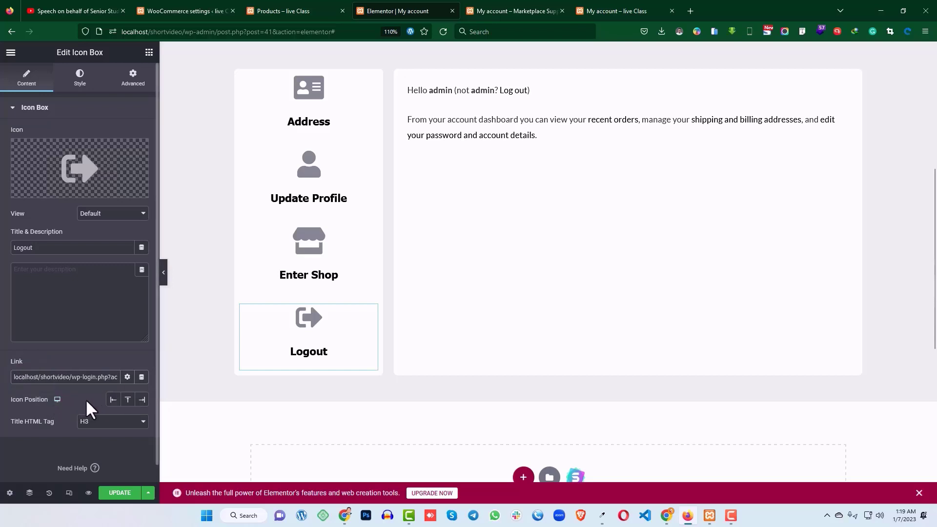
pyautogui.click(123, 494)
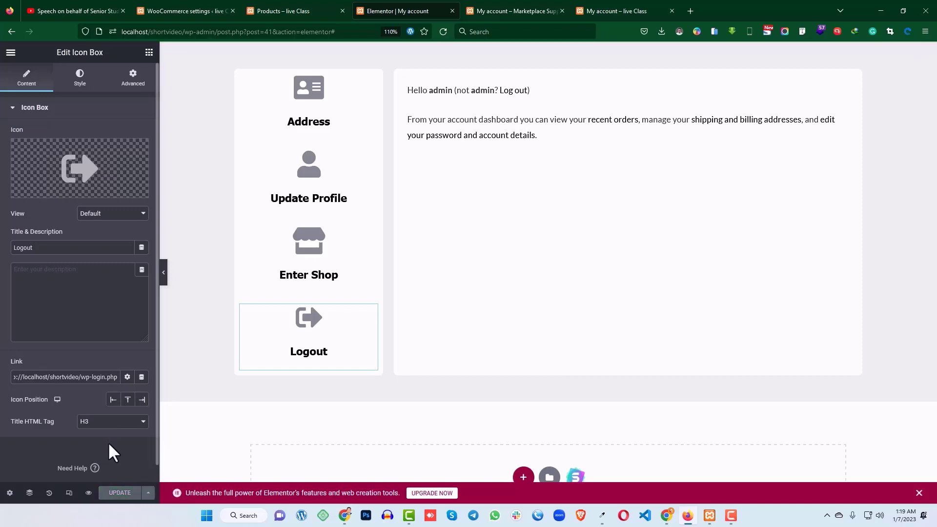
# Compare the sidebar boxes in the edited layout with those on the reference My account page.
pyautogui.scroll(3, 367, 259)
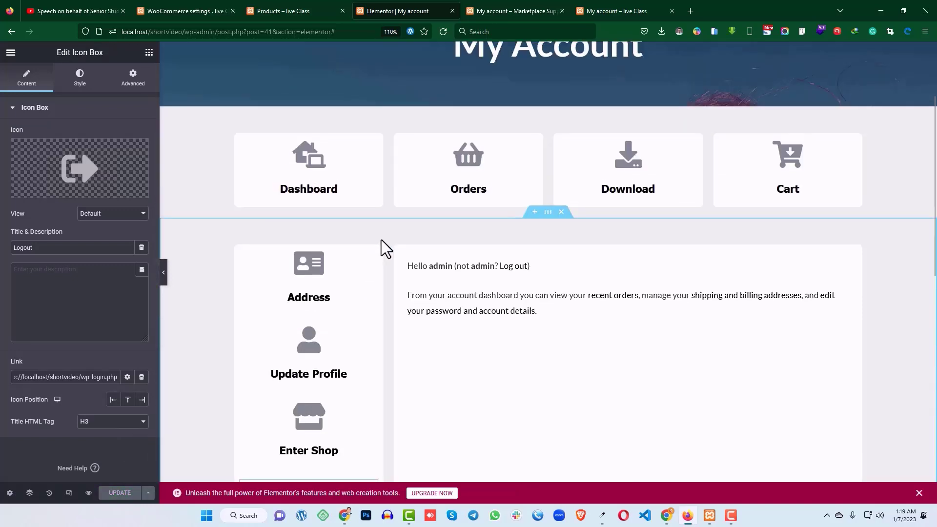
pyautogui.scroll(-2, 384, 244)
pyautogui.click(510, 9)
pyautogui.click(578, 9)
pyautogui.click(474, 9)
pyautogui.scroll(-3, 318, 233)
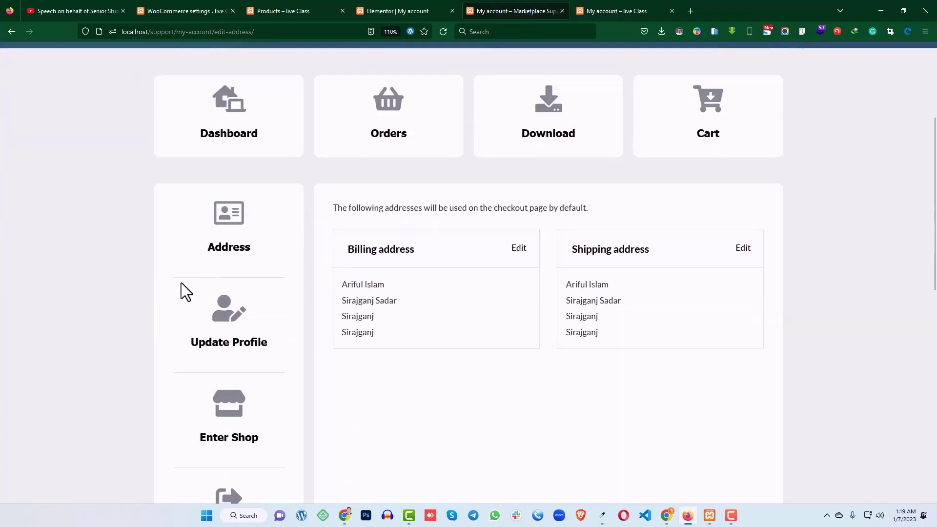